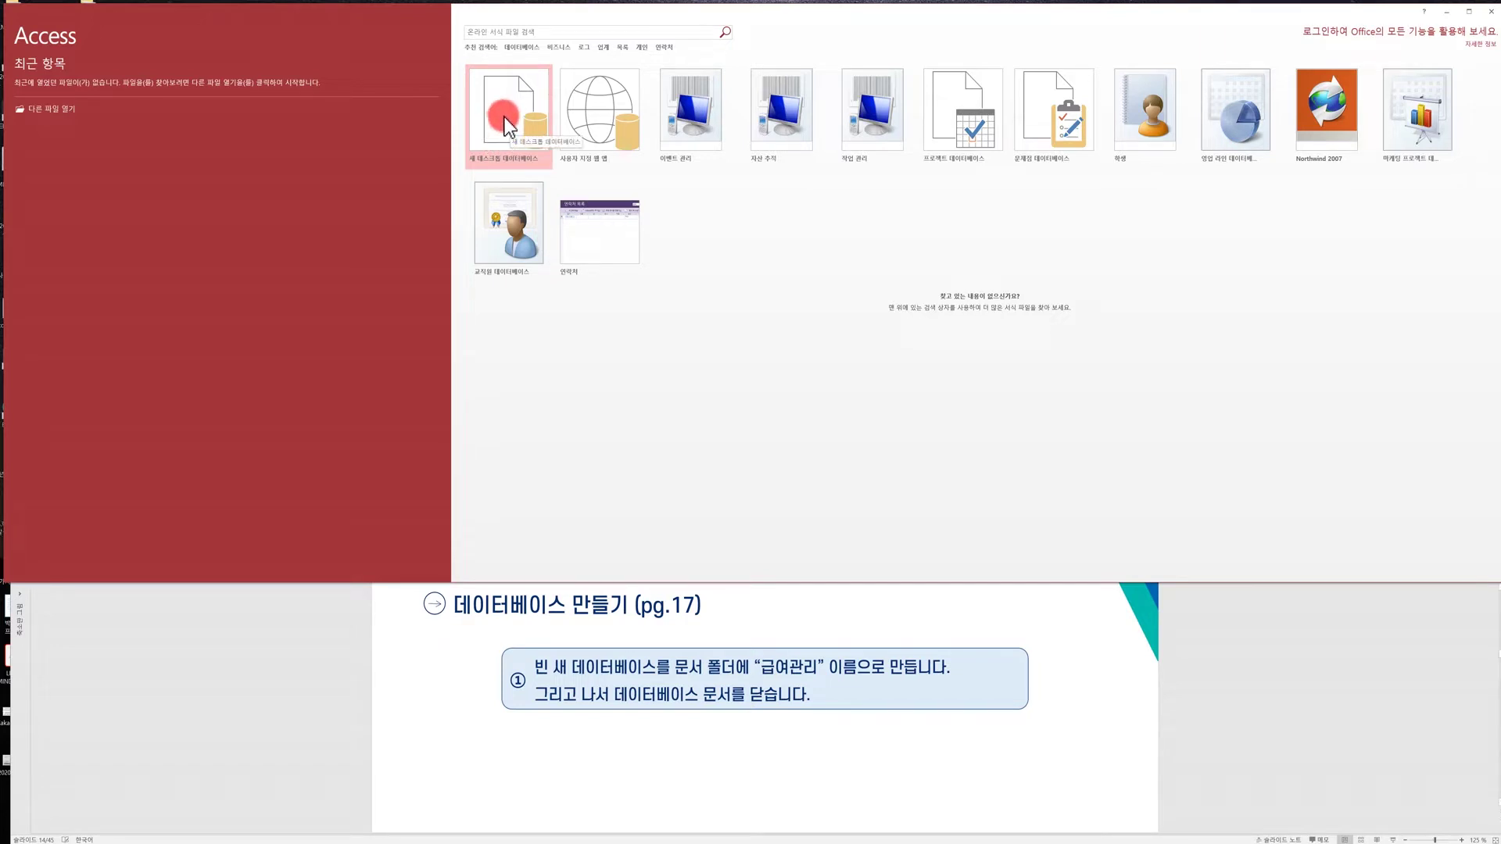
Step: Create a blank desktop database named 급여관리 in the Documents folder
click(505, 119)
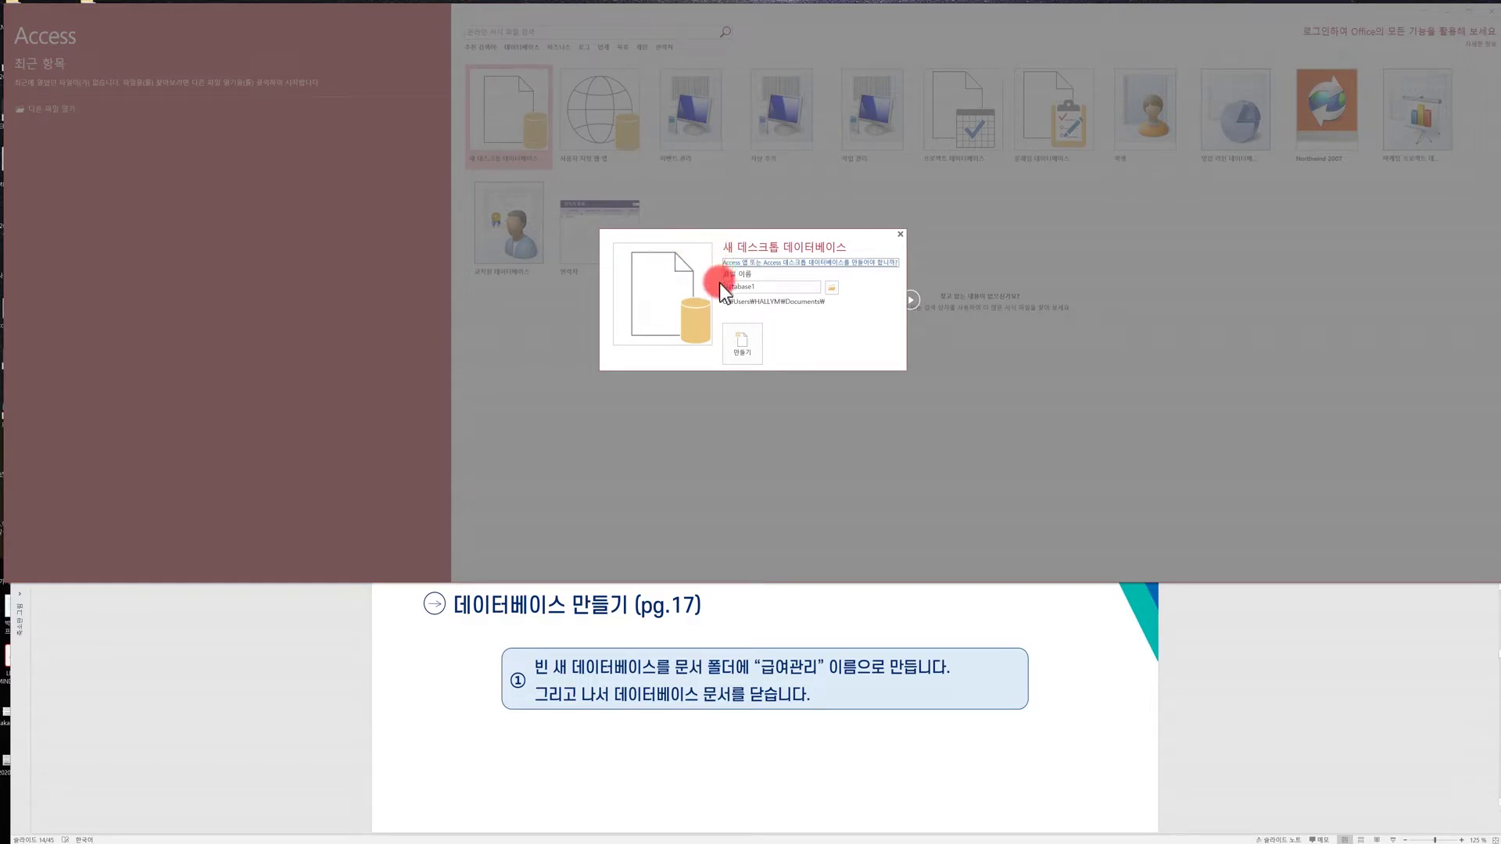
click(835, 289)
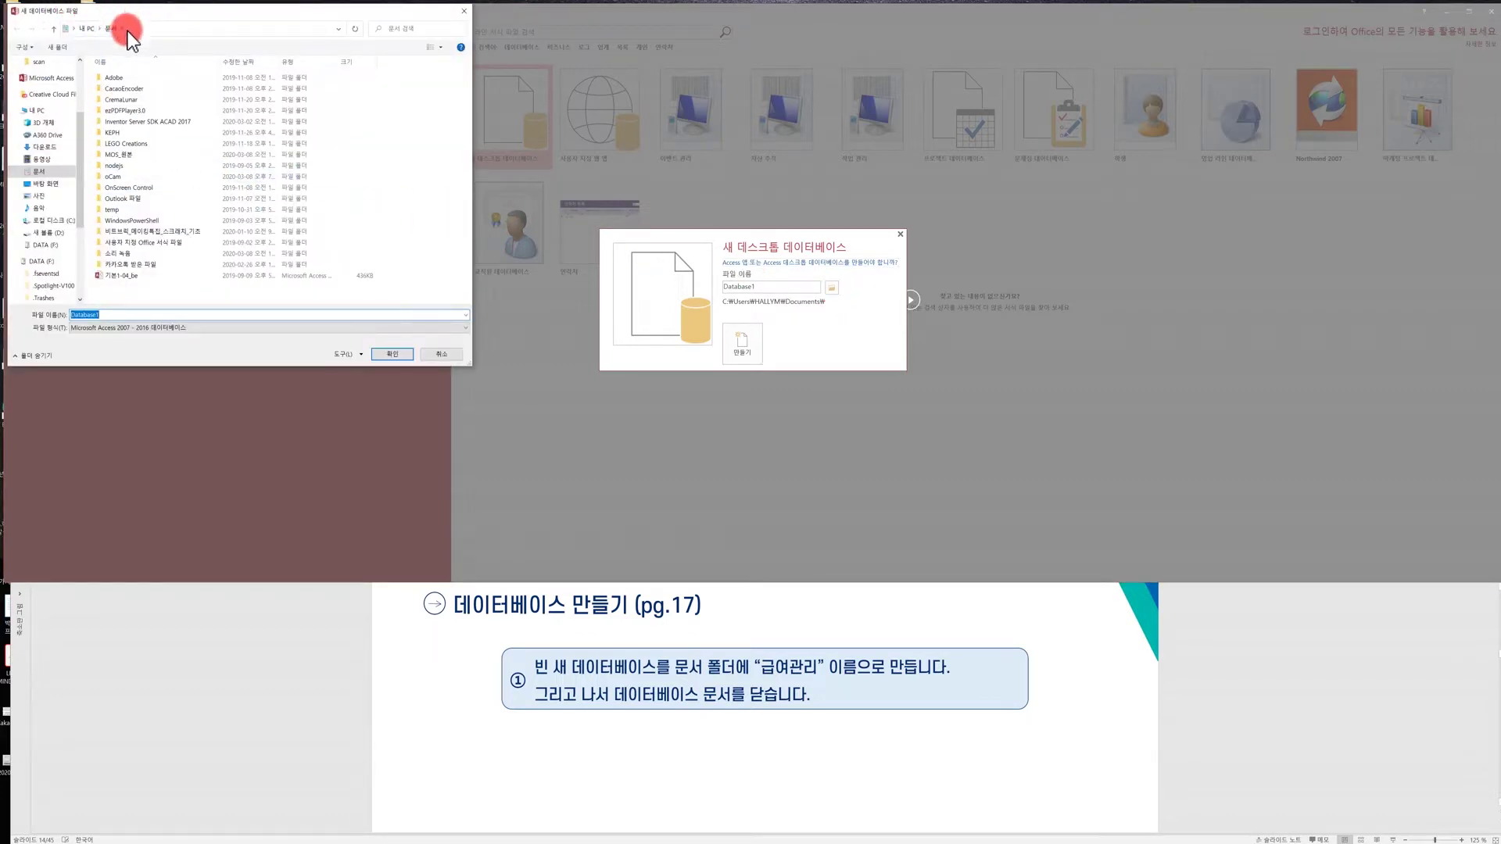
drag(168, 13, 237, 64)
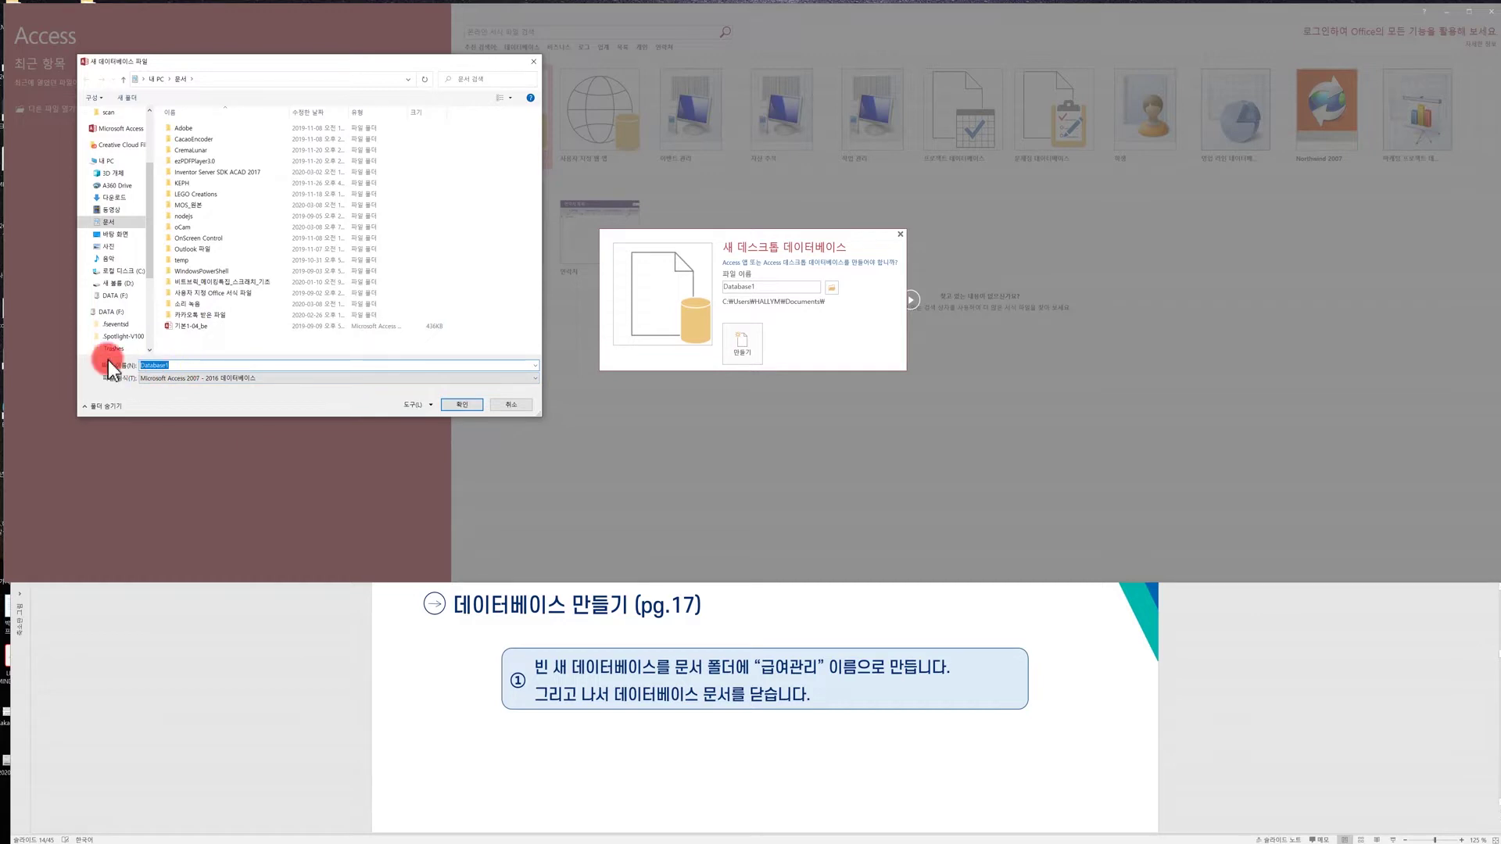
text(ㄱ)
text(급여관리)
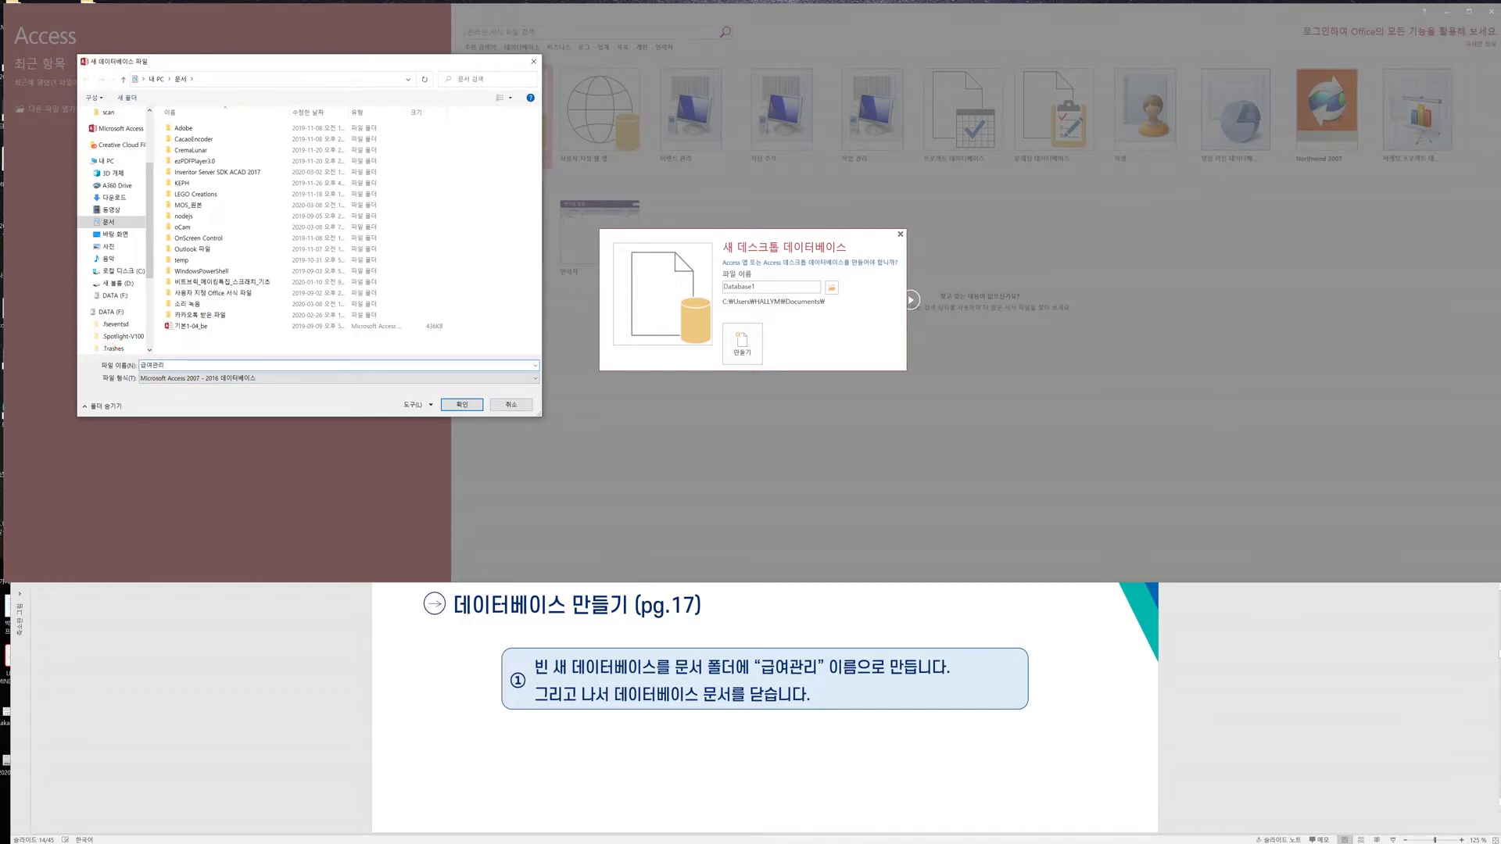
click(449, 406)
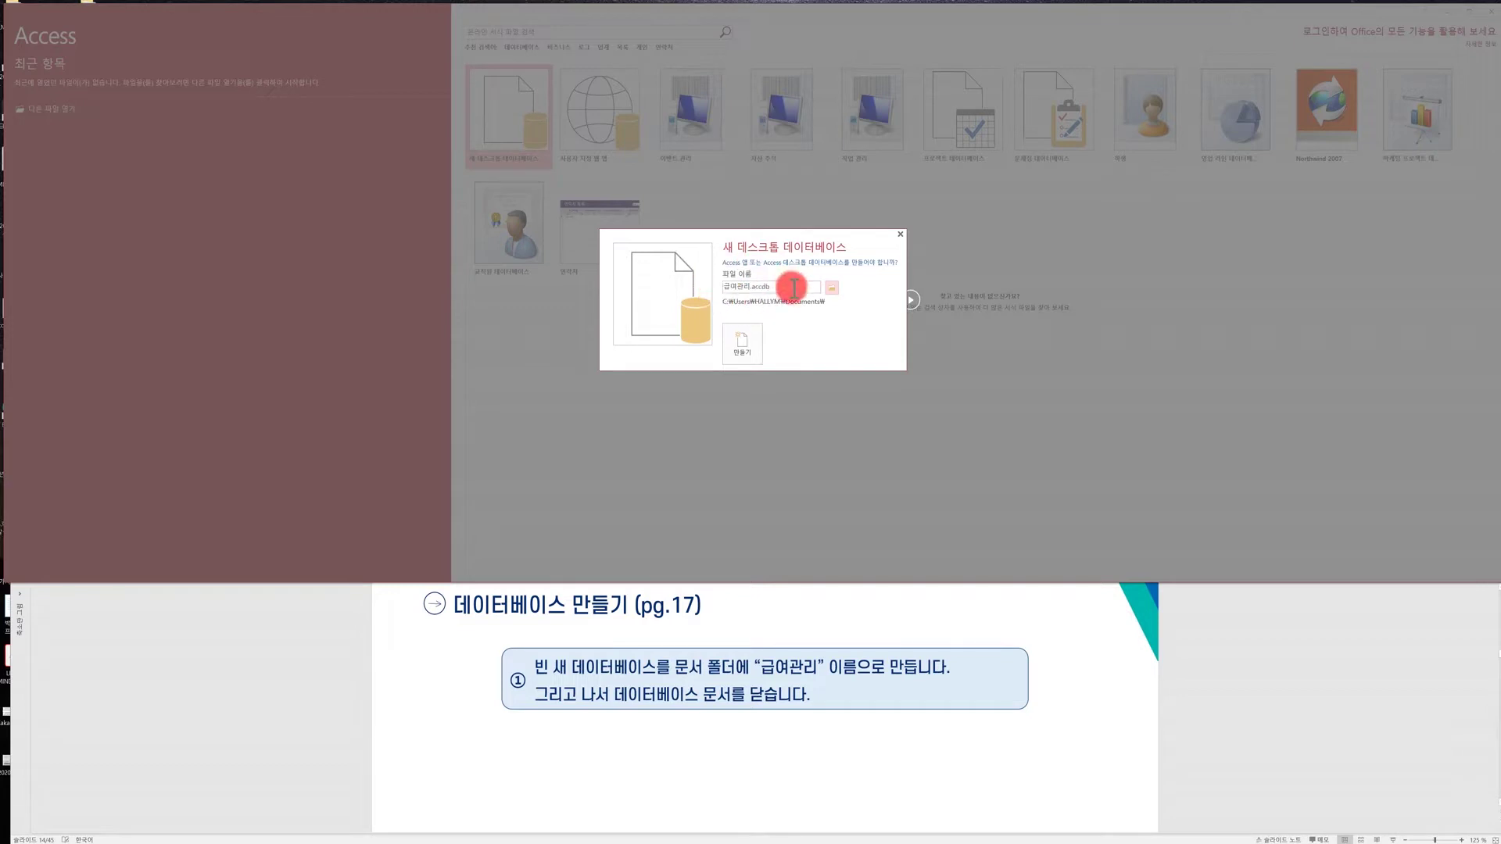
click(746, 344)
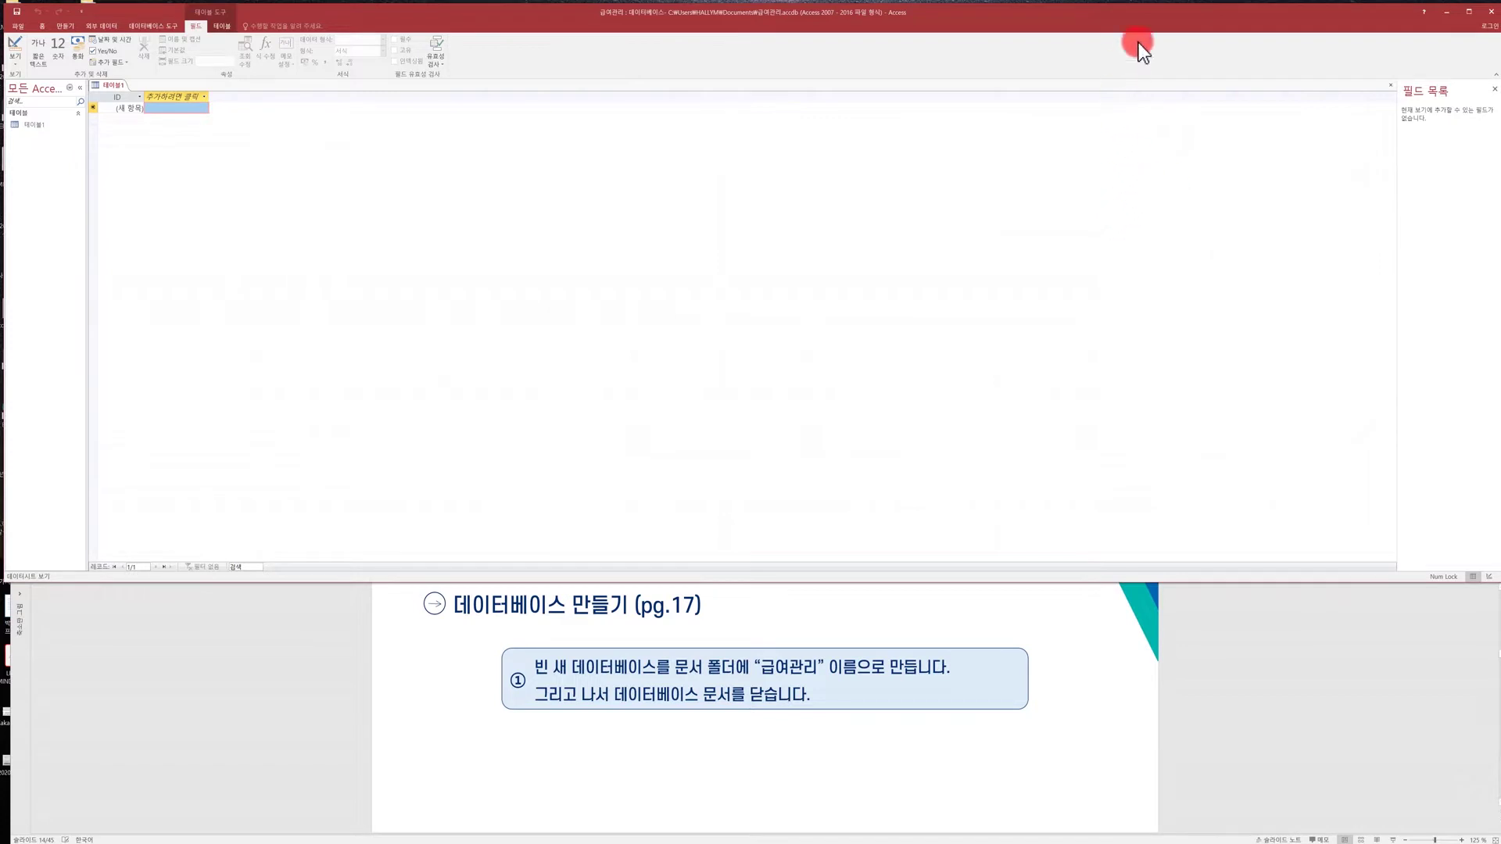
Step: Close the 급여관리 database while keeping the program open
drag(1146, 13, 1148, 10)
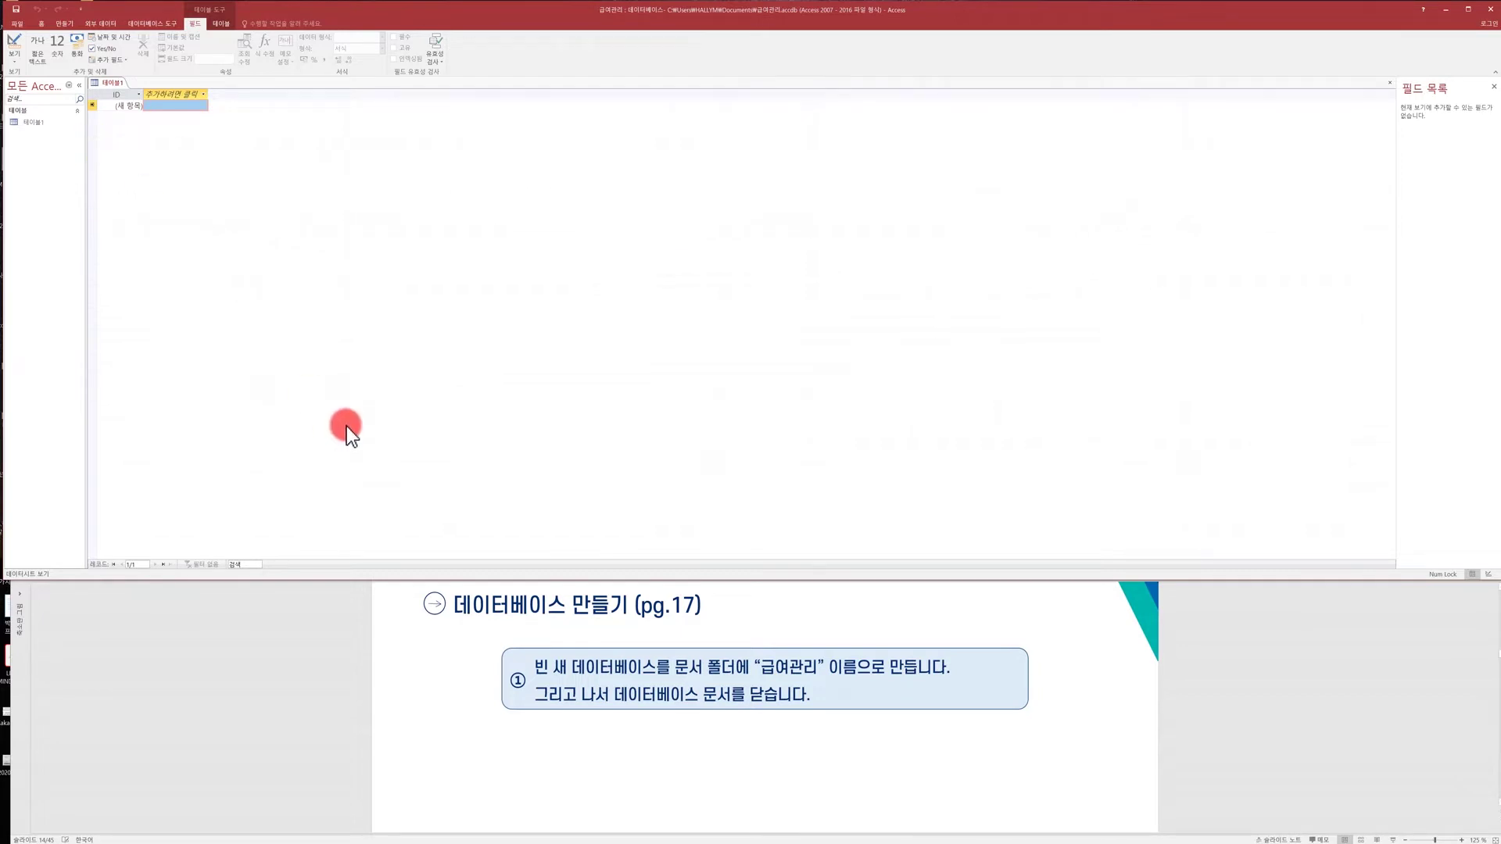
click(20, 22)
click(29, 156)
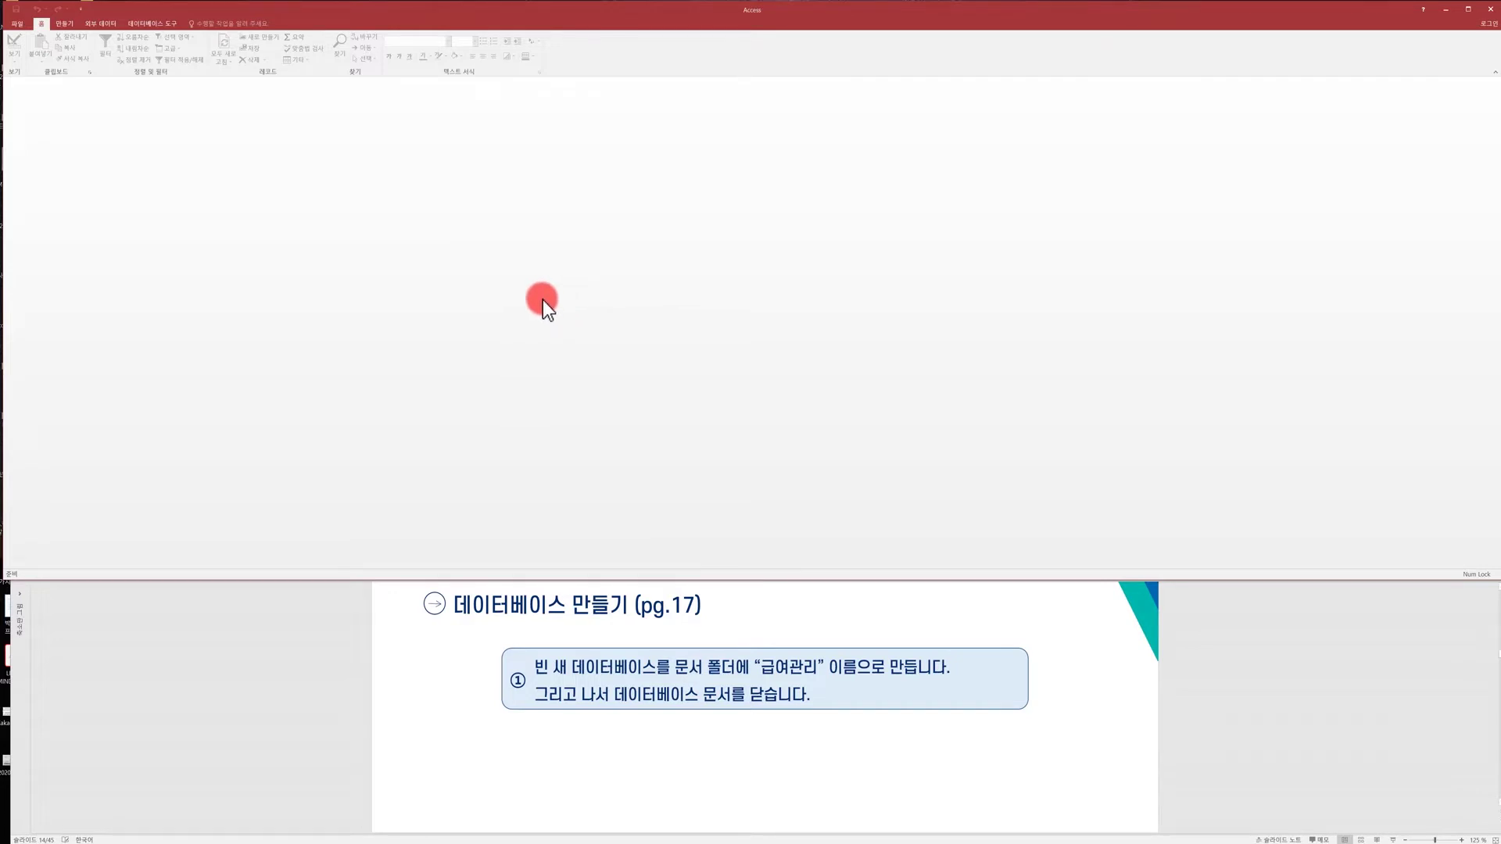
Step: Create the blank desktop database 급여관리 in the Documents folder again over the existing file, and close it
click(16, 25)
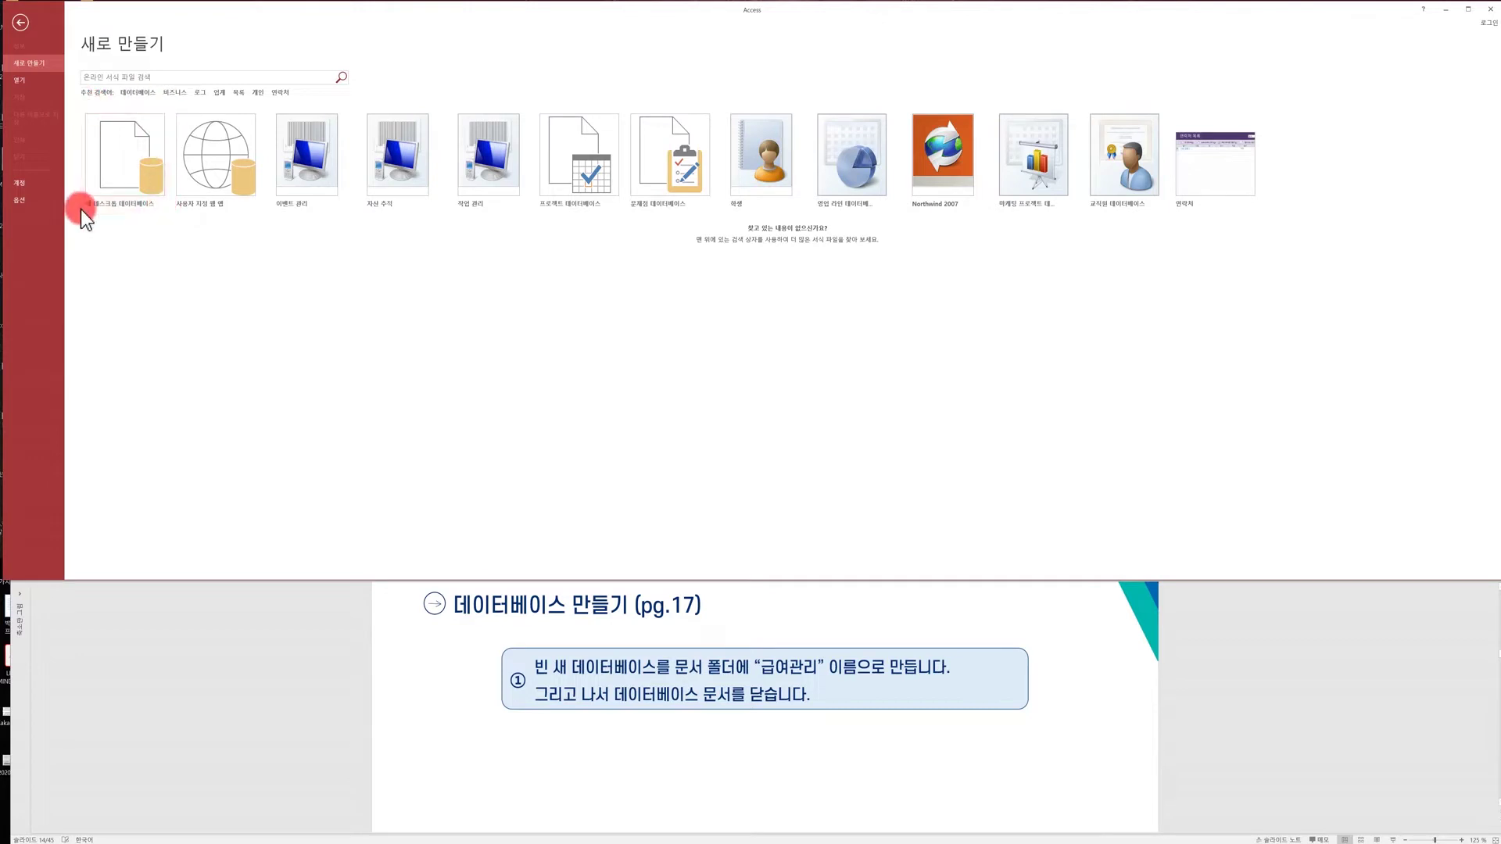
click(125, 152)
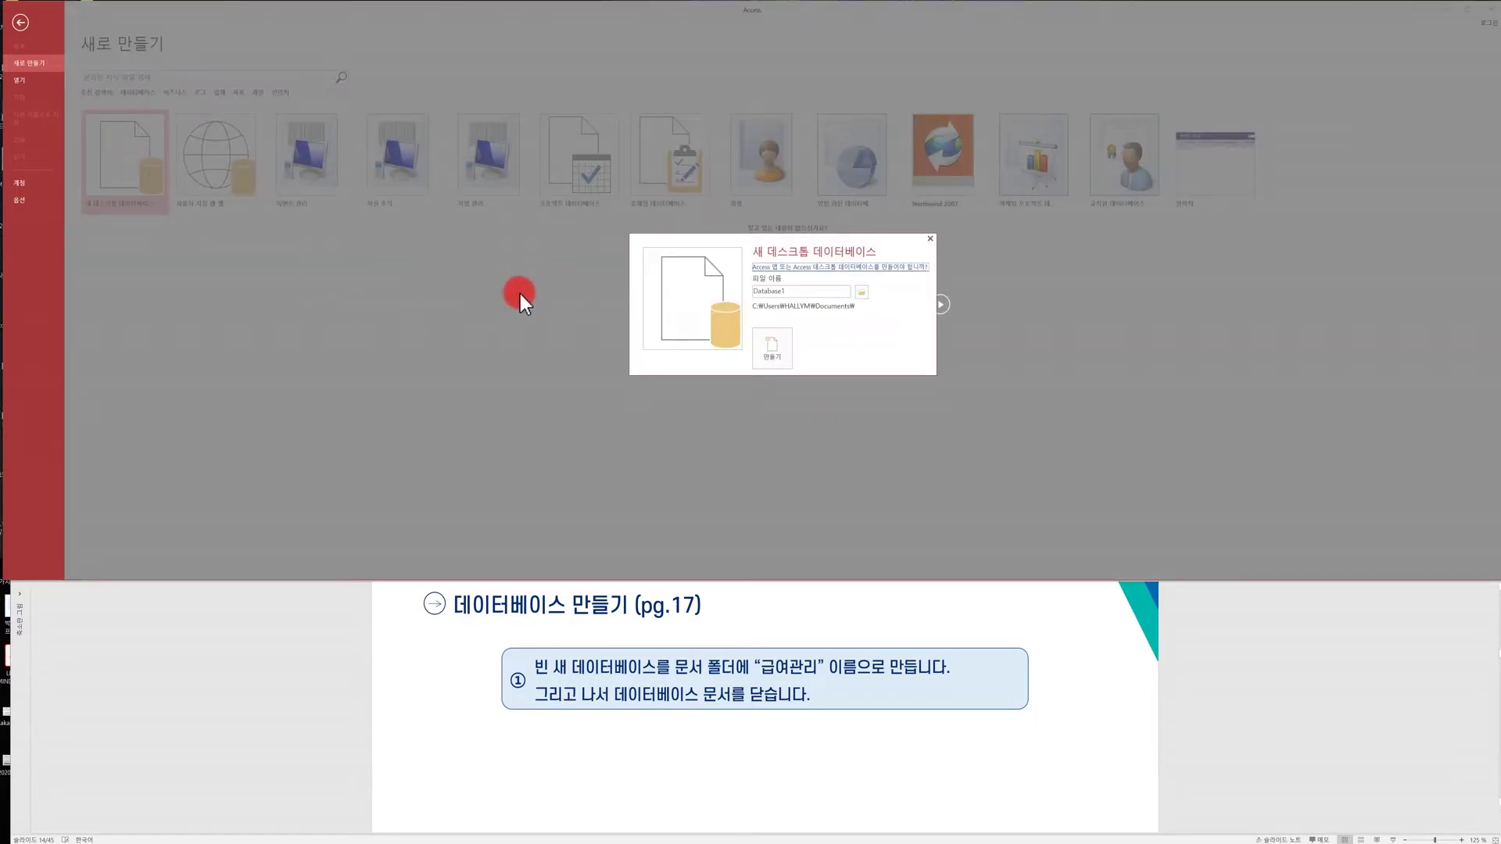
click(863, 293)
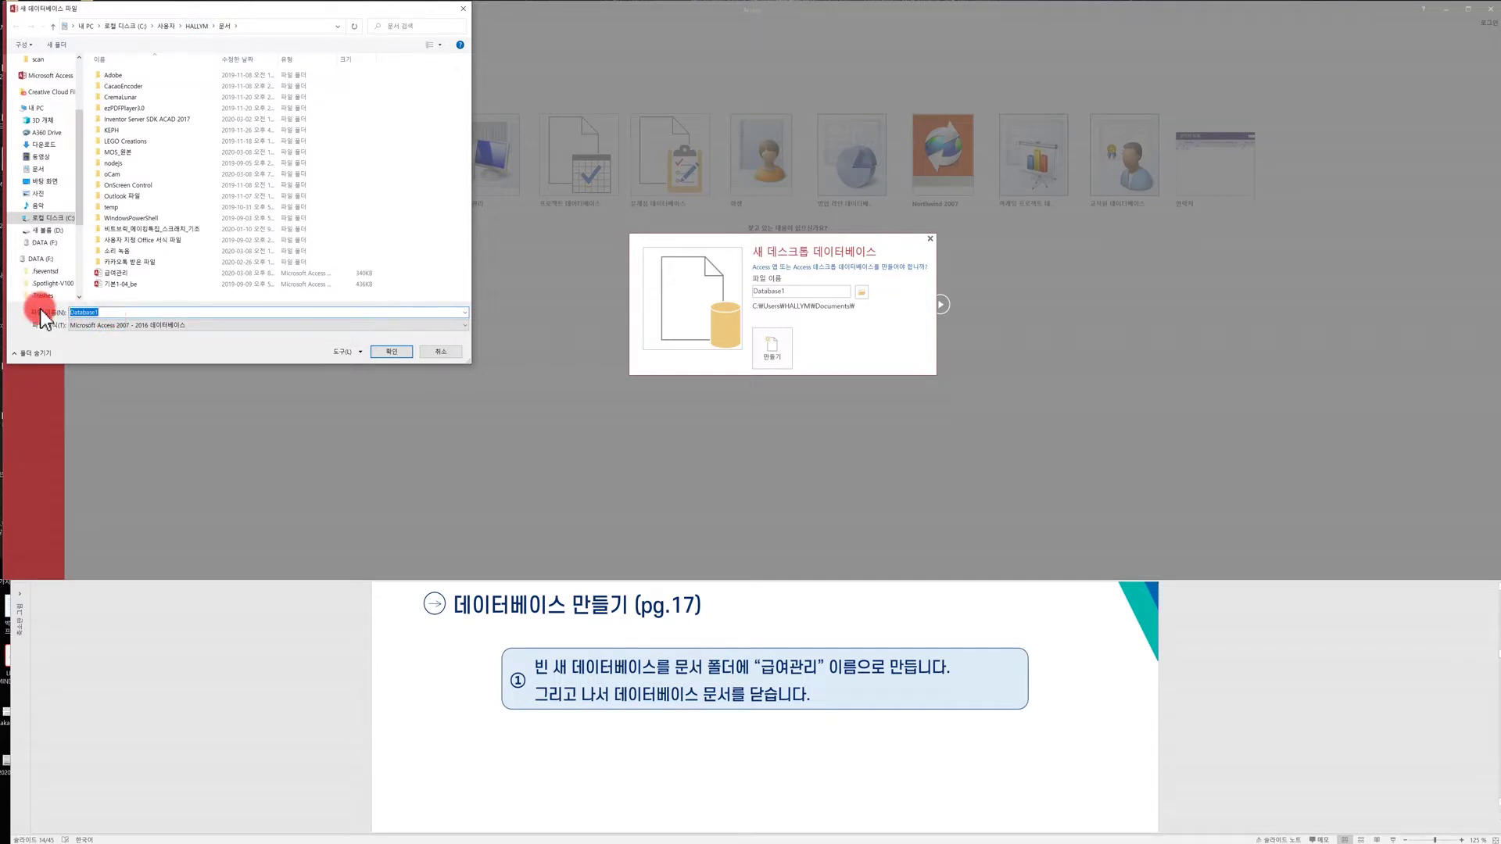
key(BackSpace)
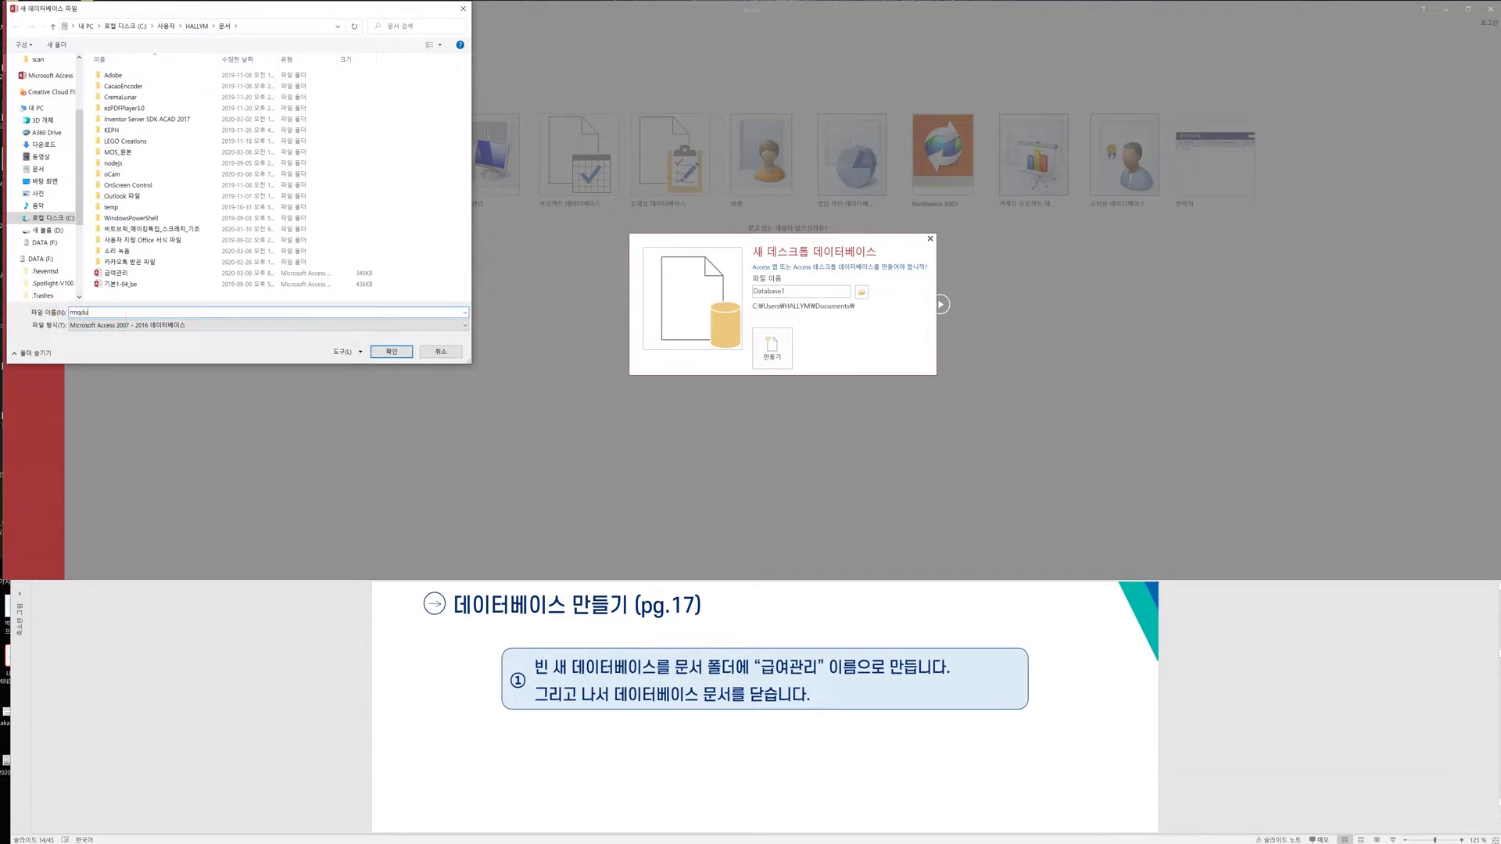
text(급여관리)
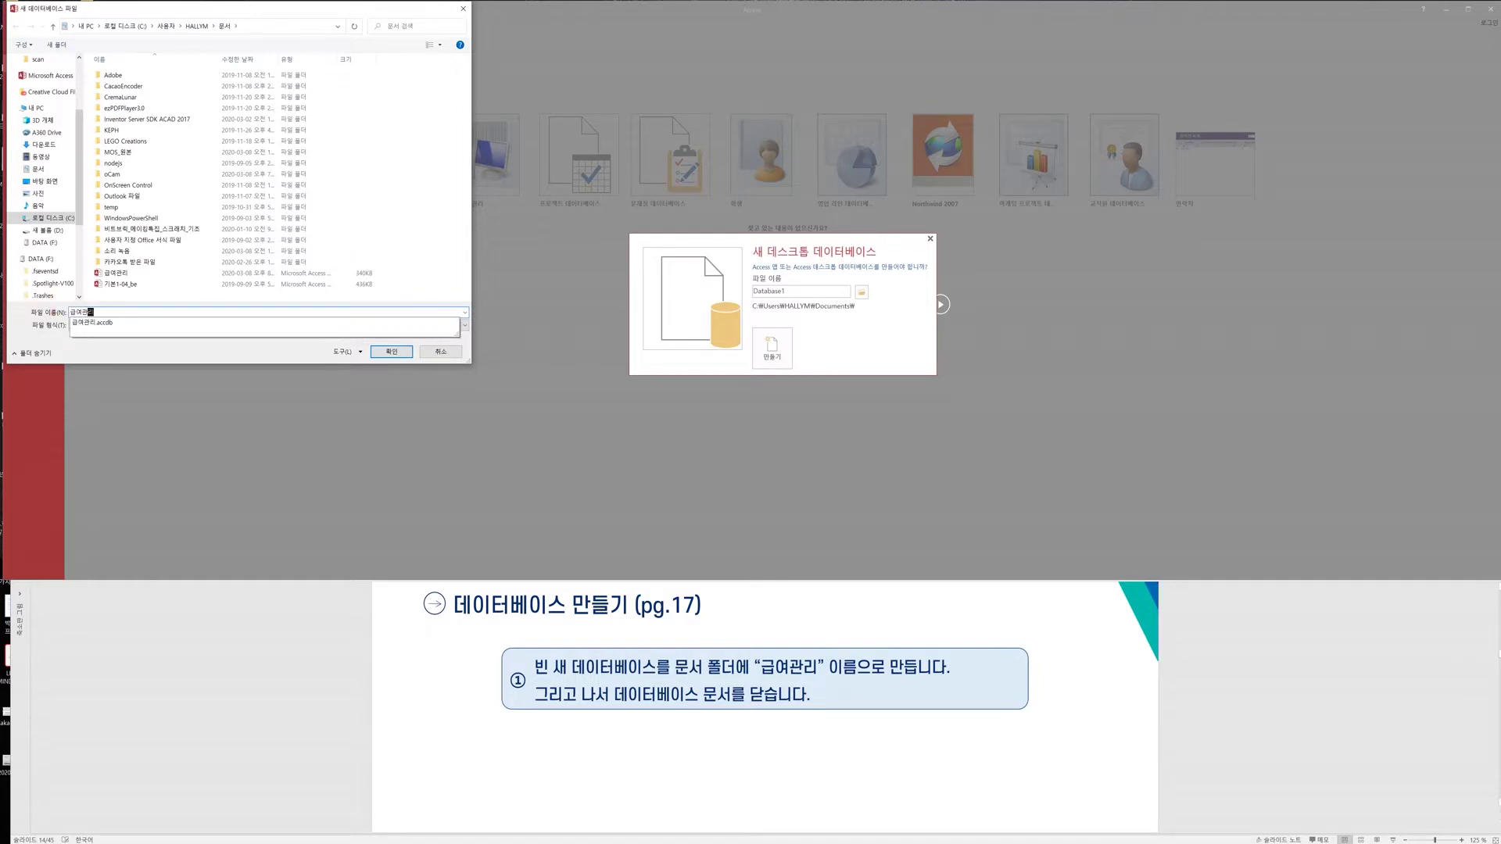
click(445, 455)
click(390, 353)
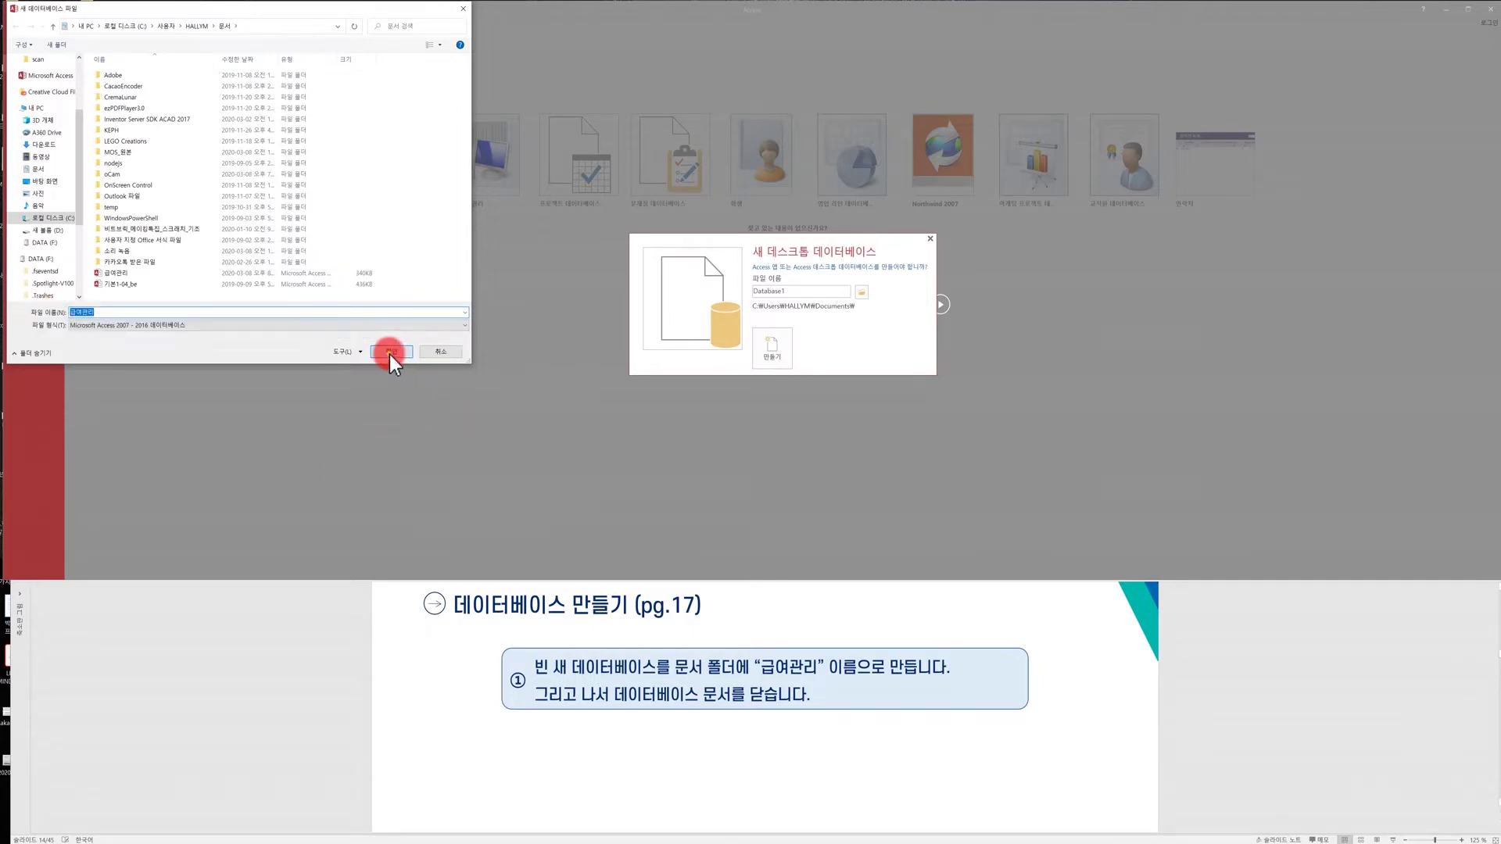
click(776, 344)
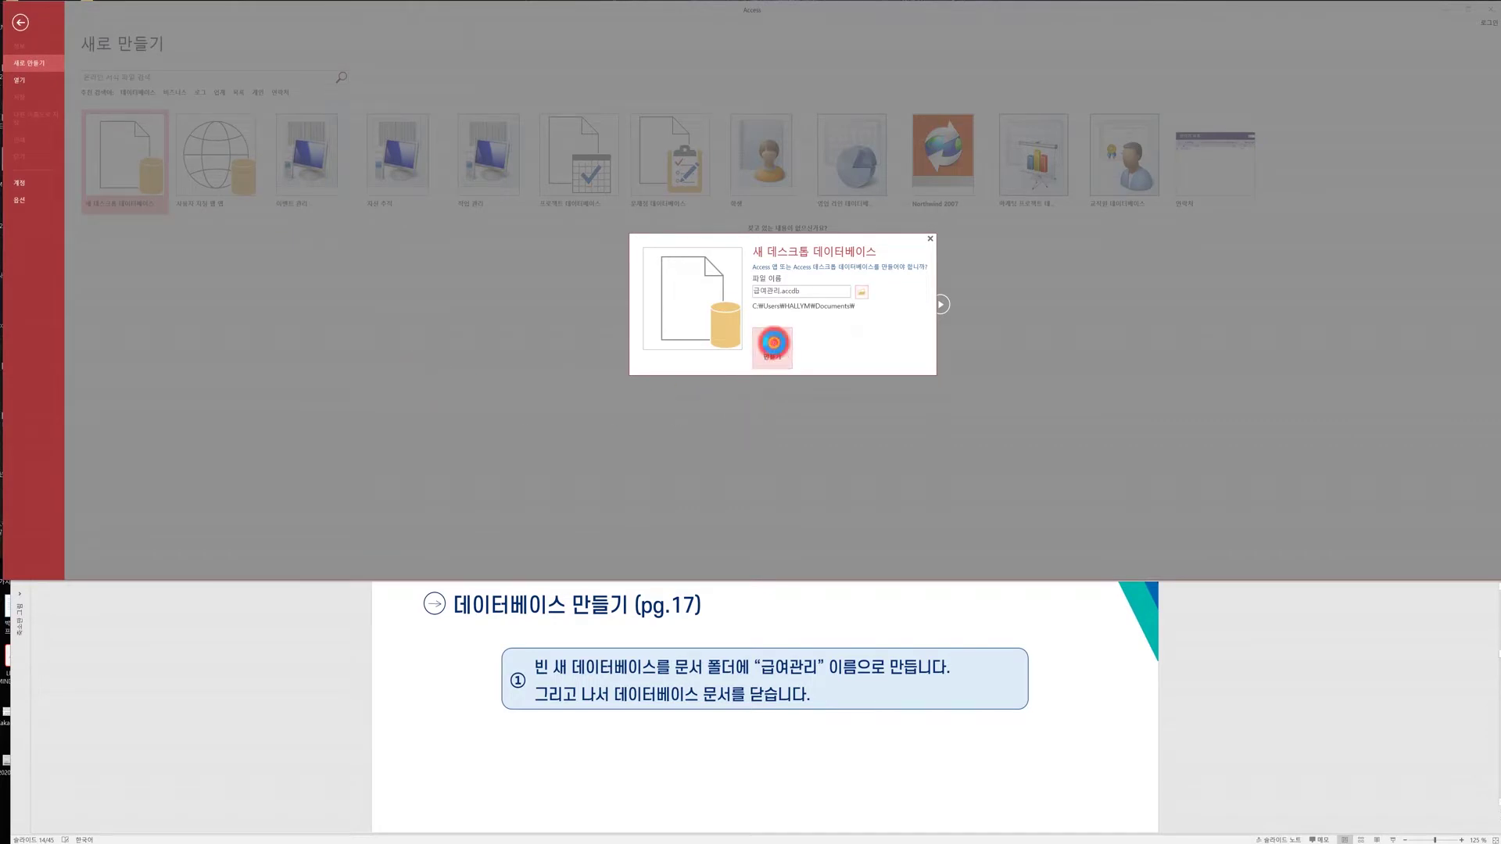
click(786, 406)
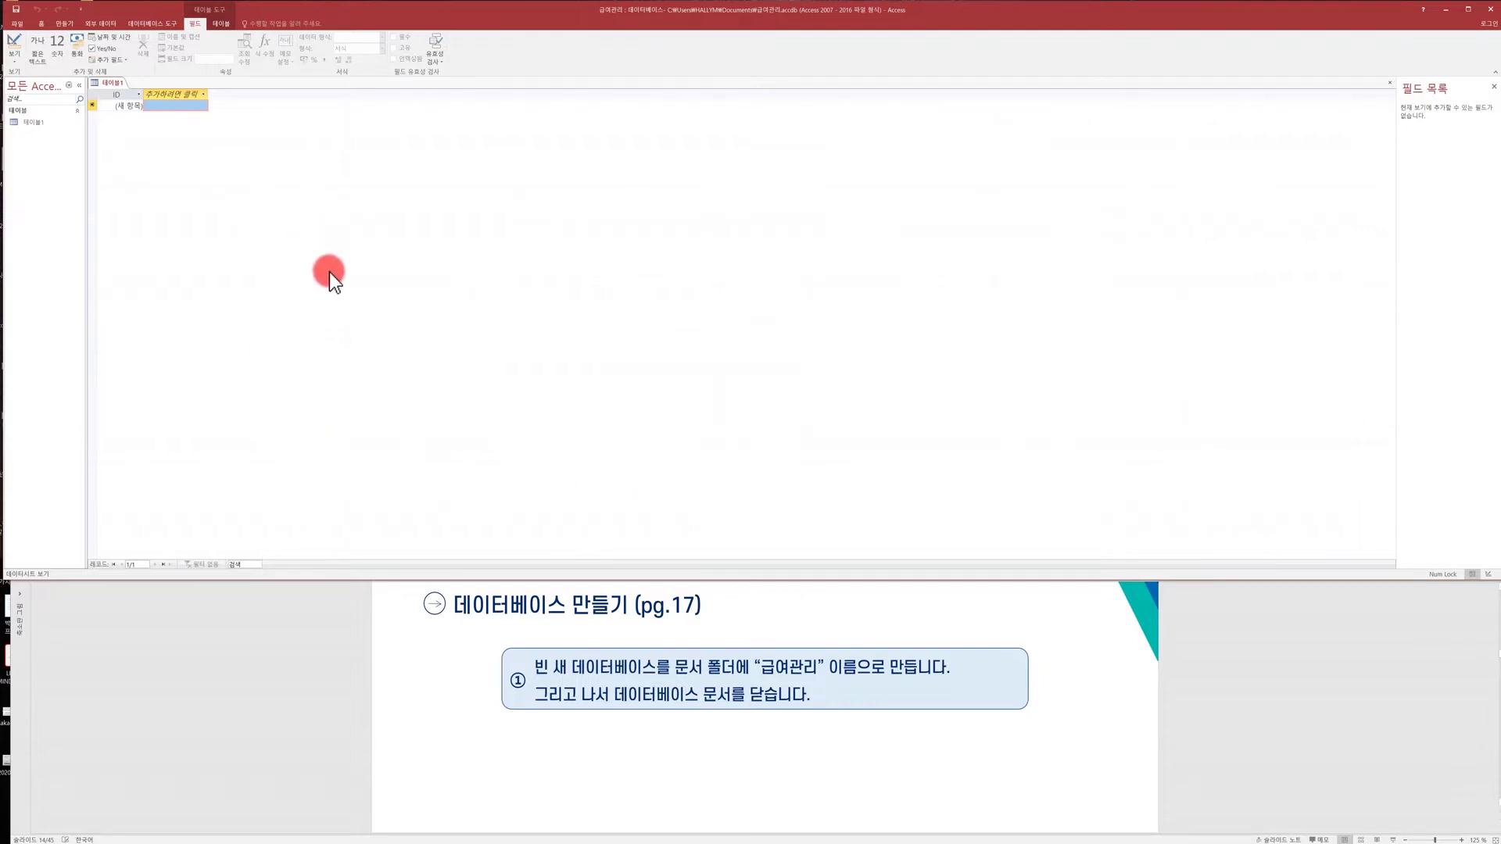
click(21, 24)
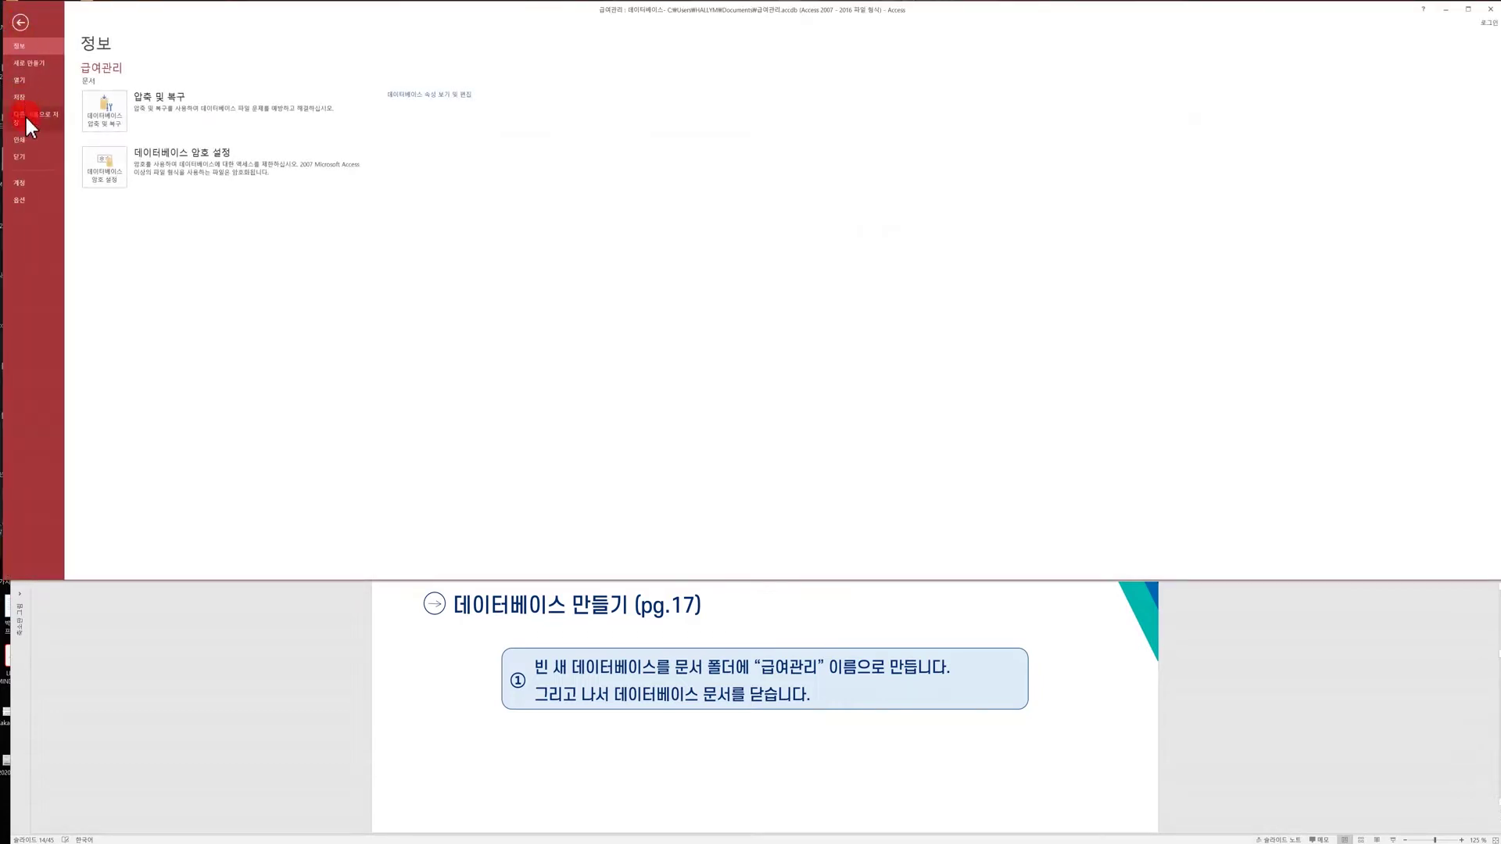
click(31, 157)
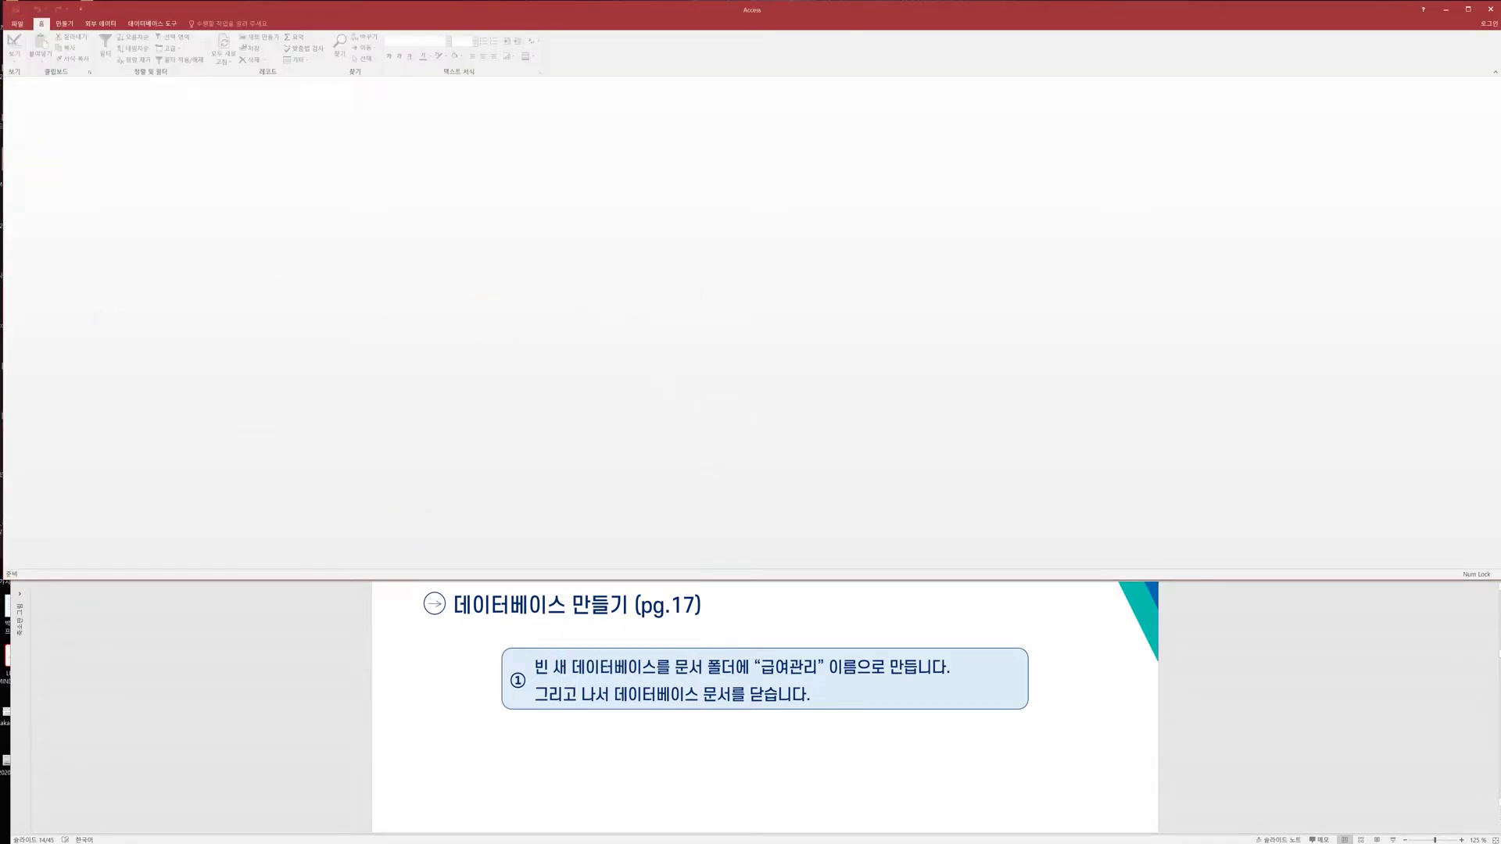
key(alt+f)
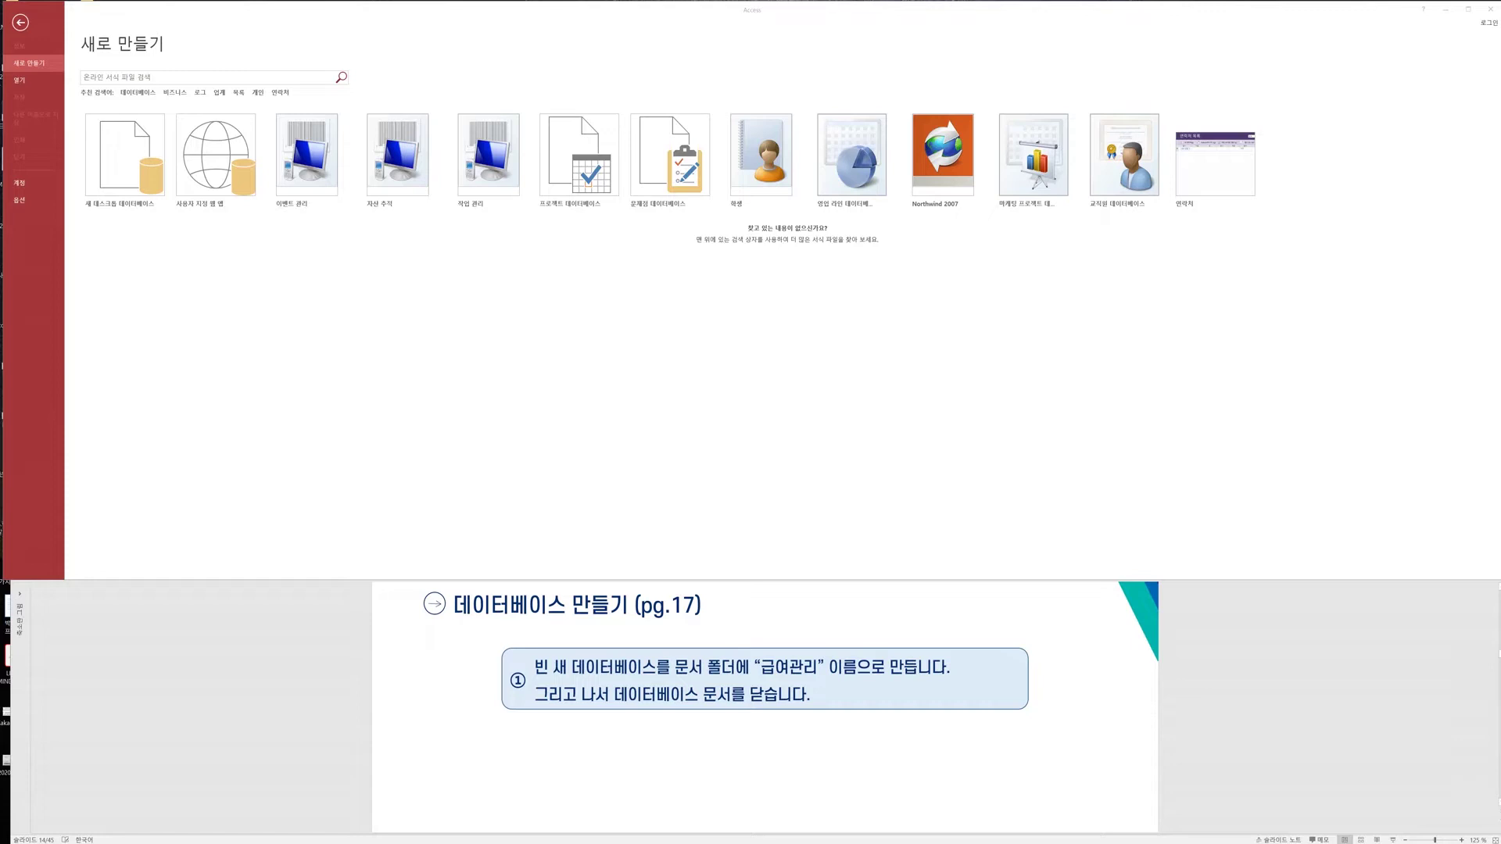
click(217, 176)
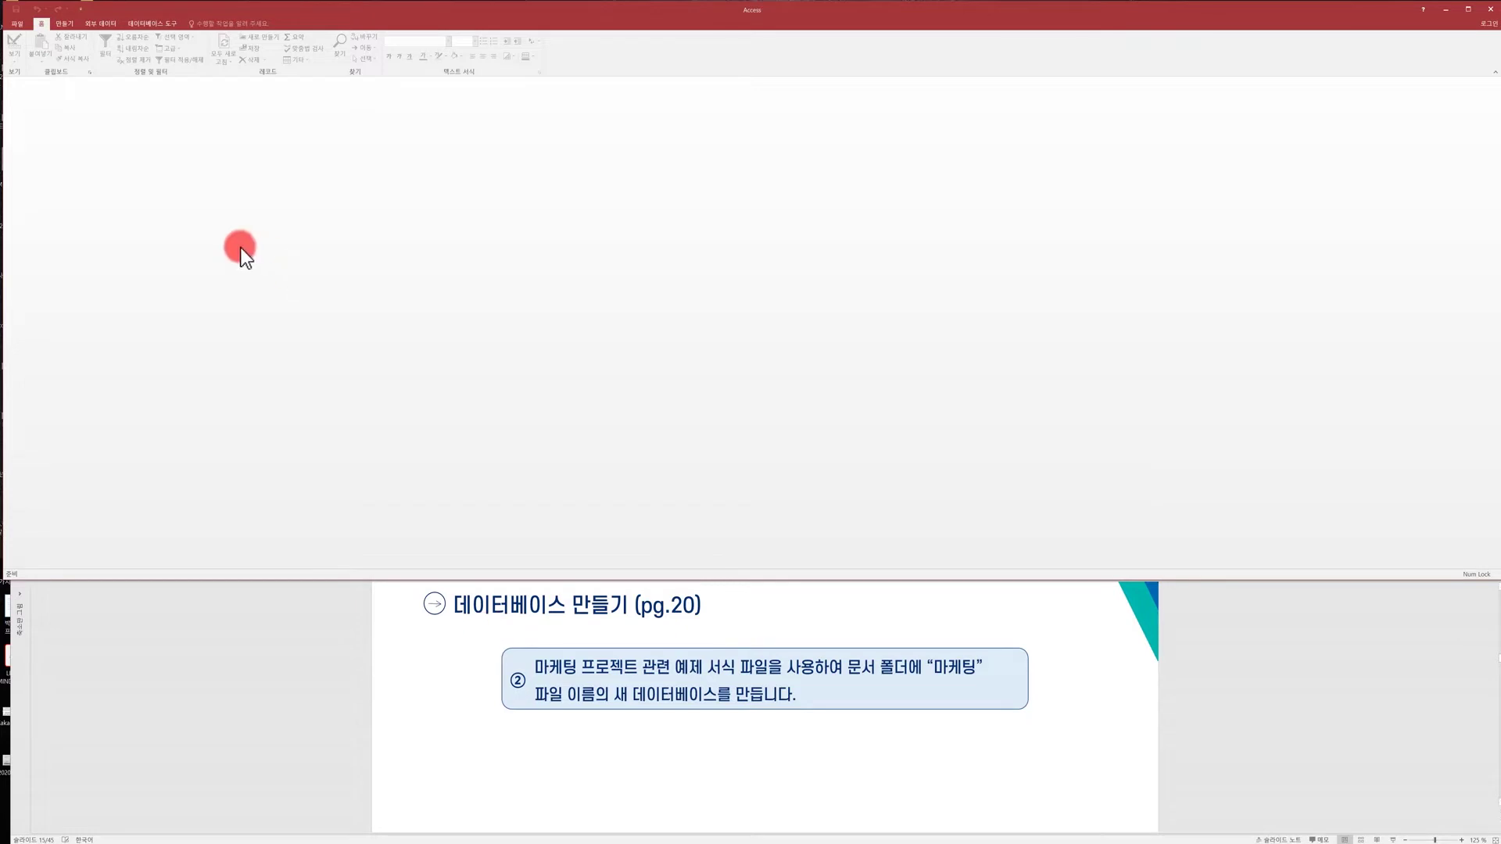
Step: Choose the 마케팅 프로젝트 데이터베이스 template for a new database
click(18, 24)
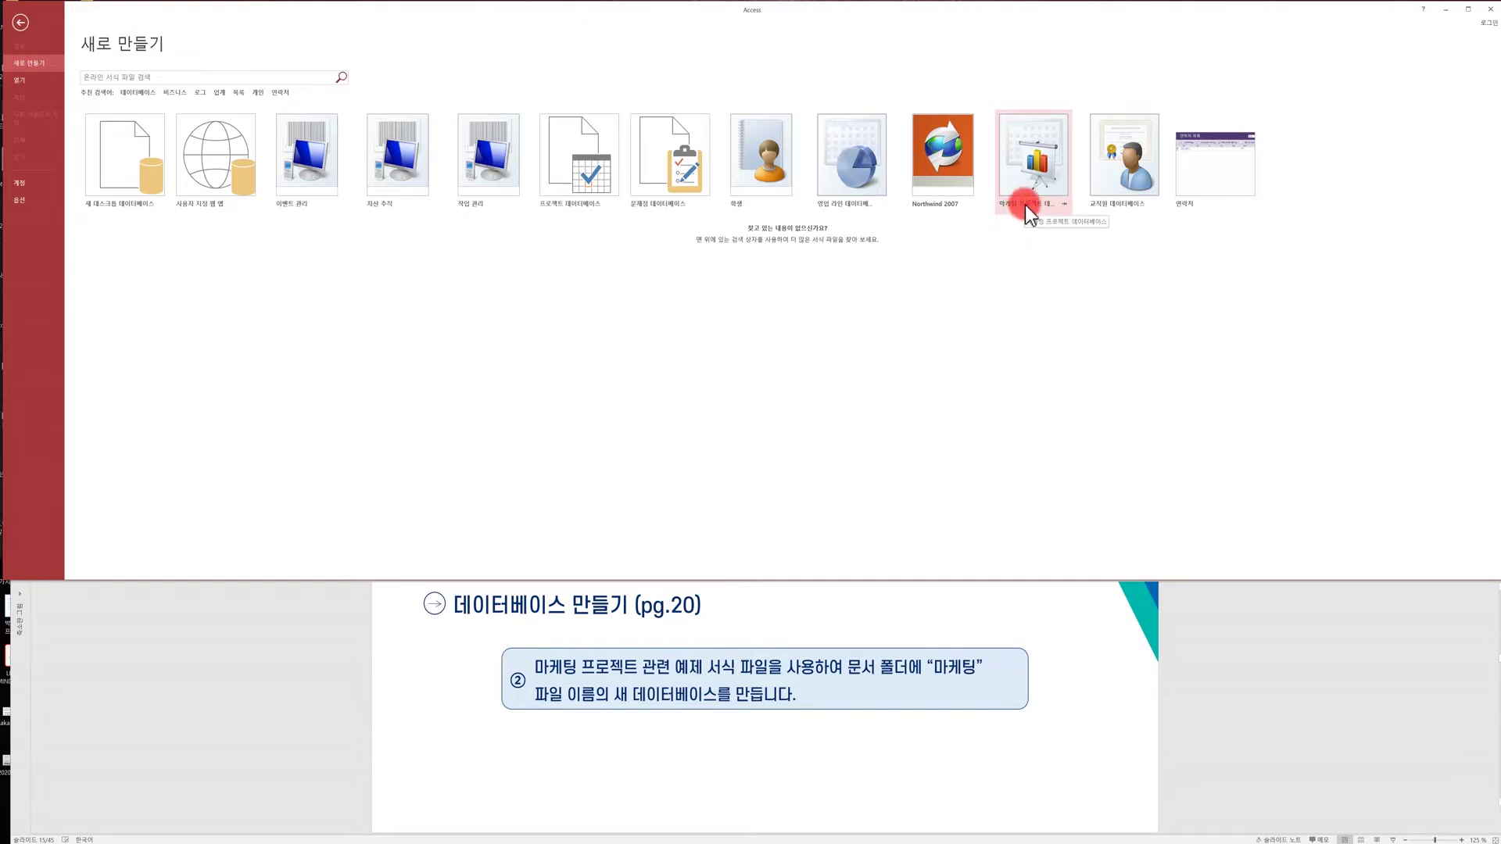
click(1031, 163)
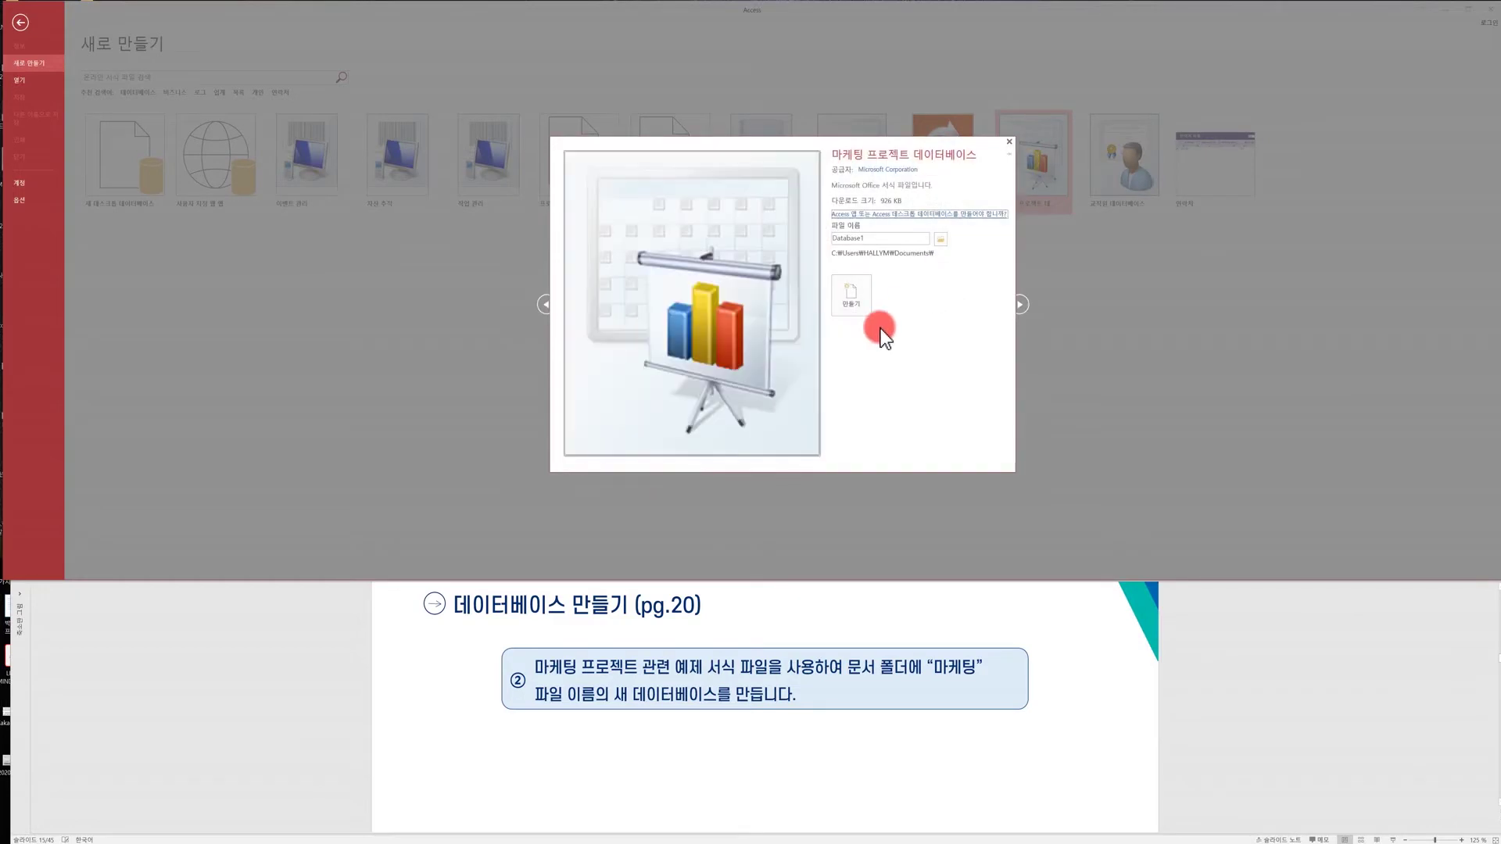
click(770, 144)
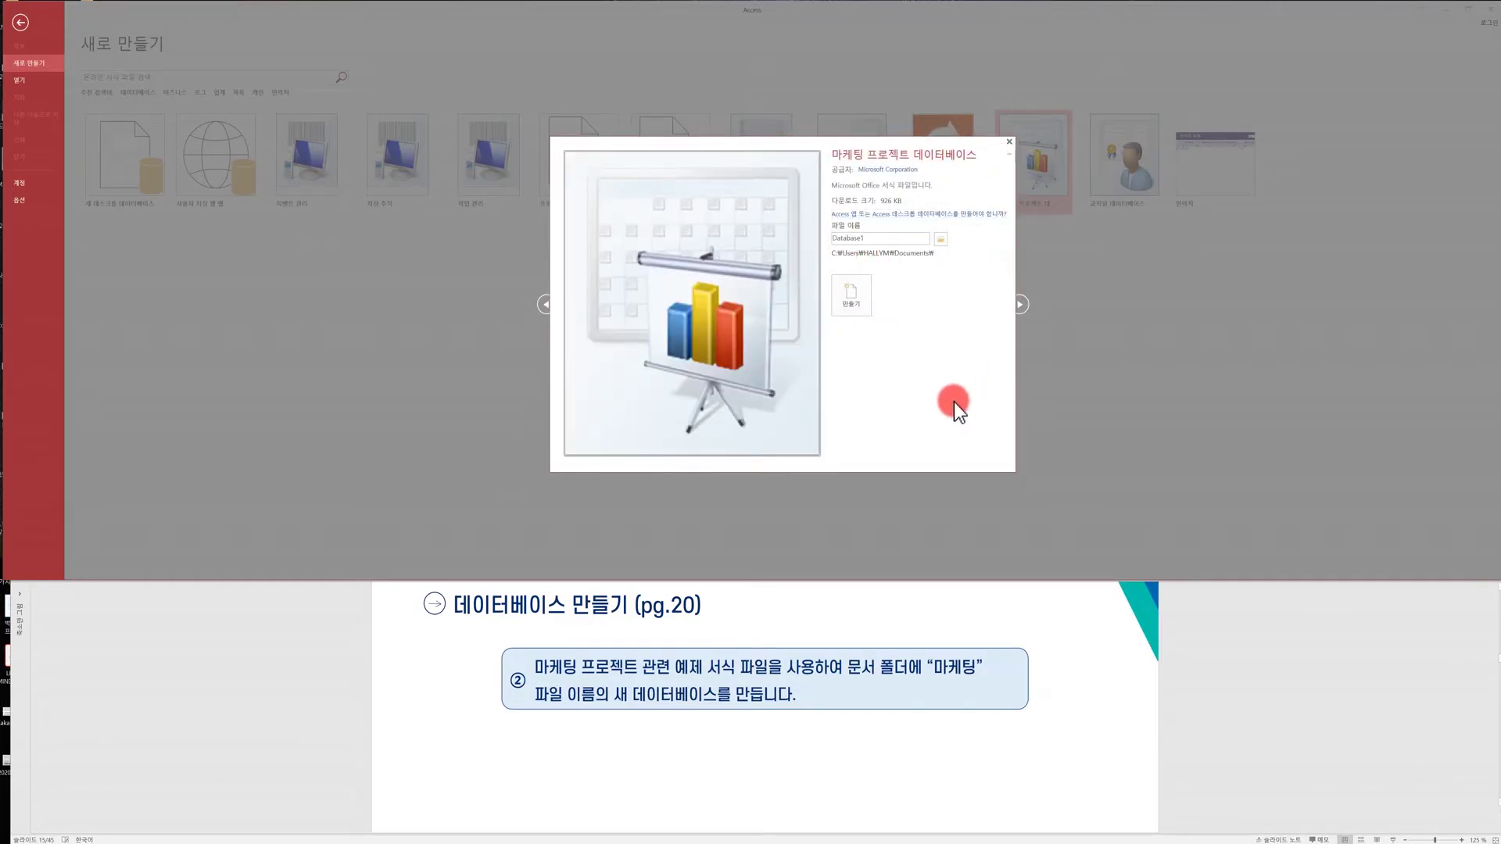
Step: Set the new database's file name to 마케팅 in the Documents folder and create it from the template
click(942, 239)
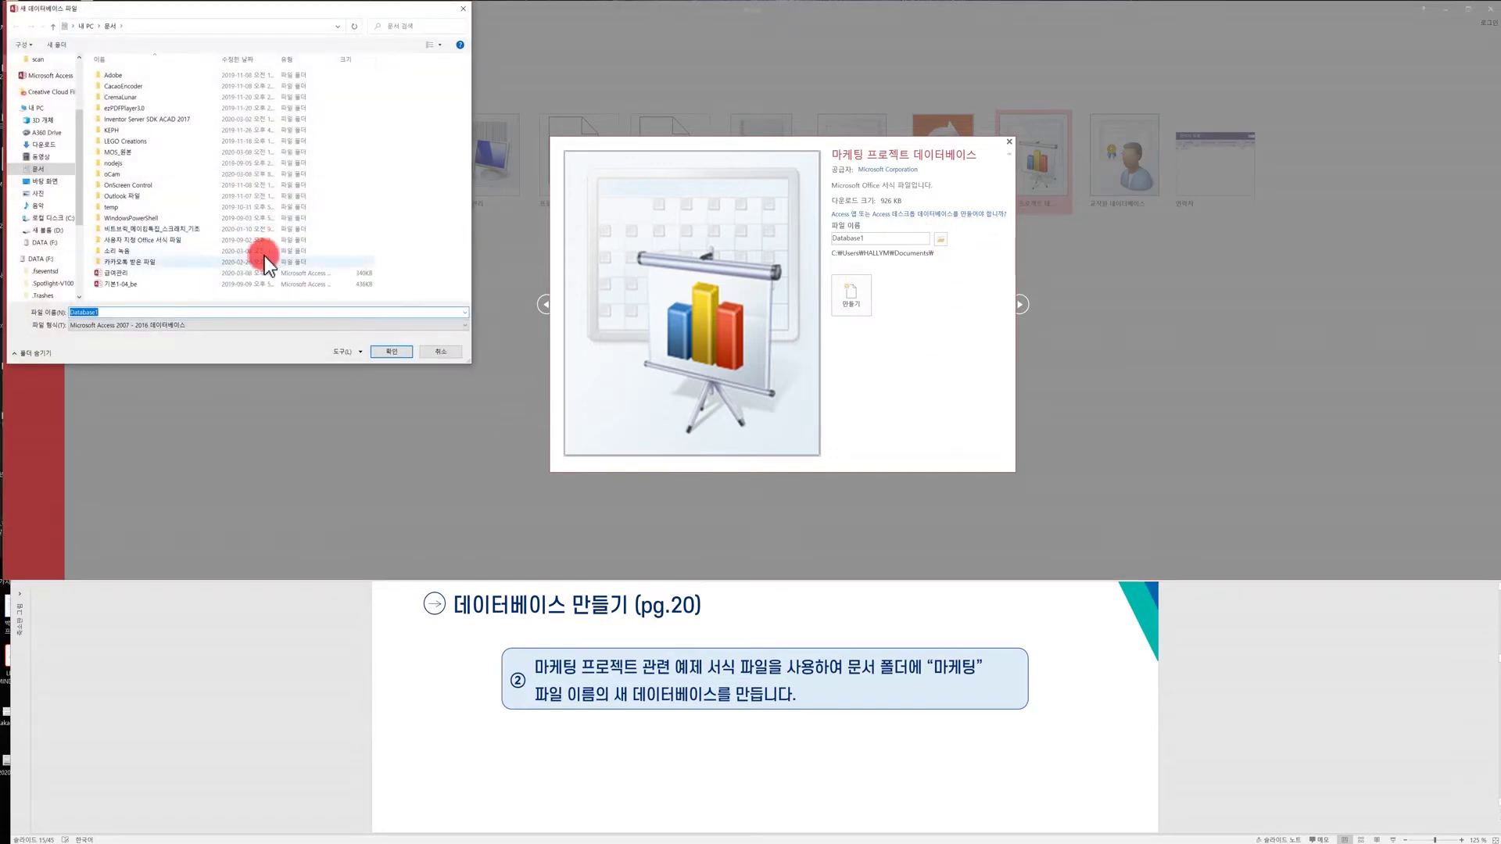
click(110, 12)
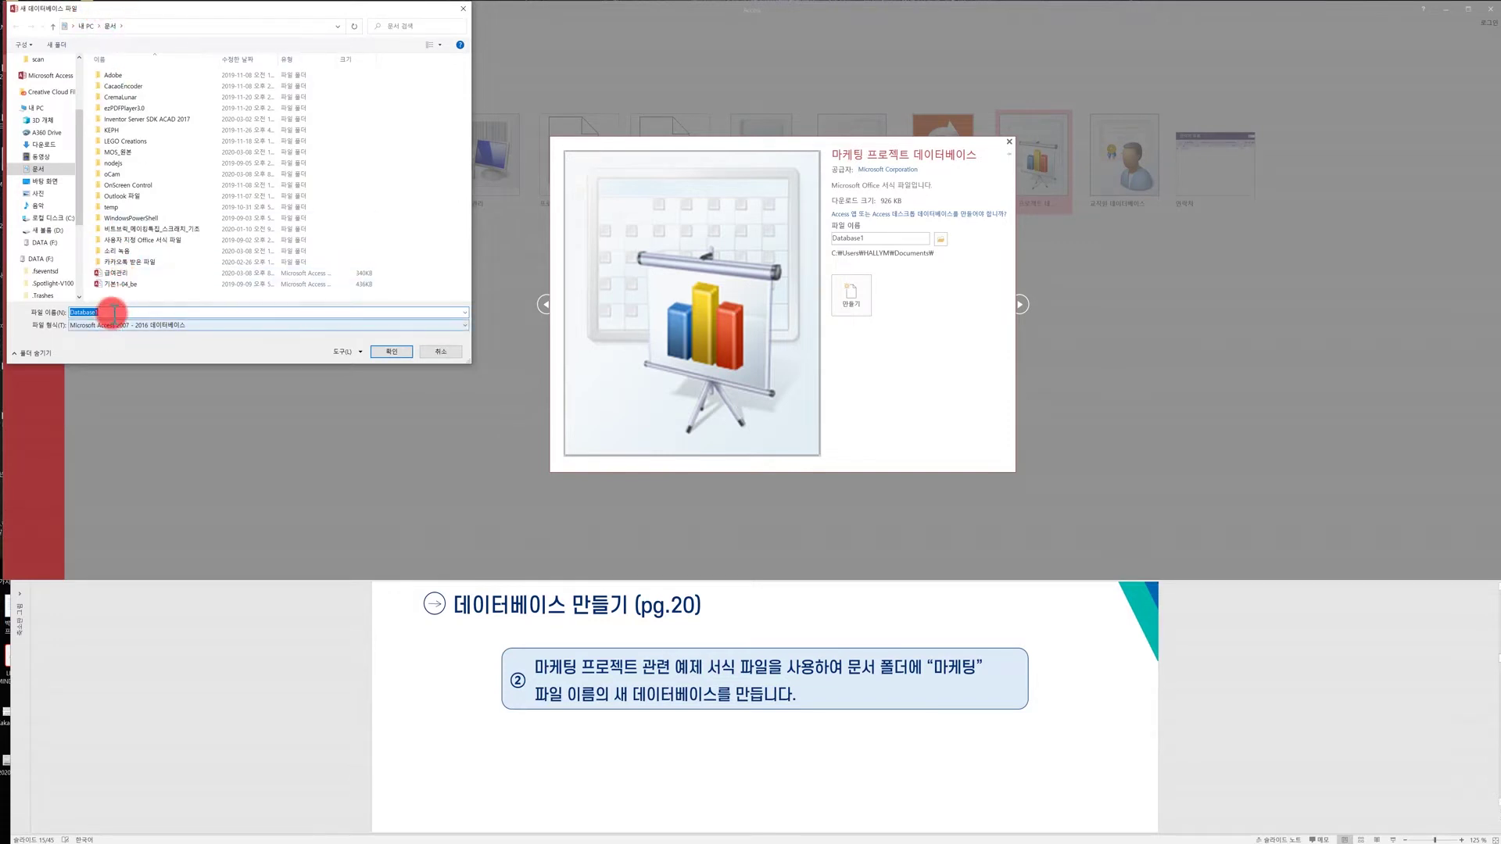
text(akz)
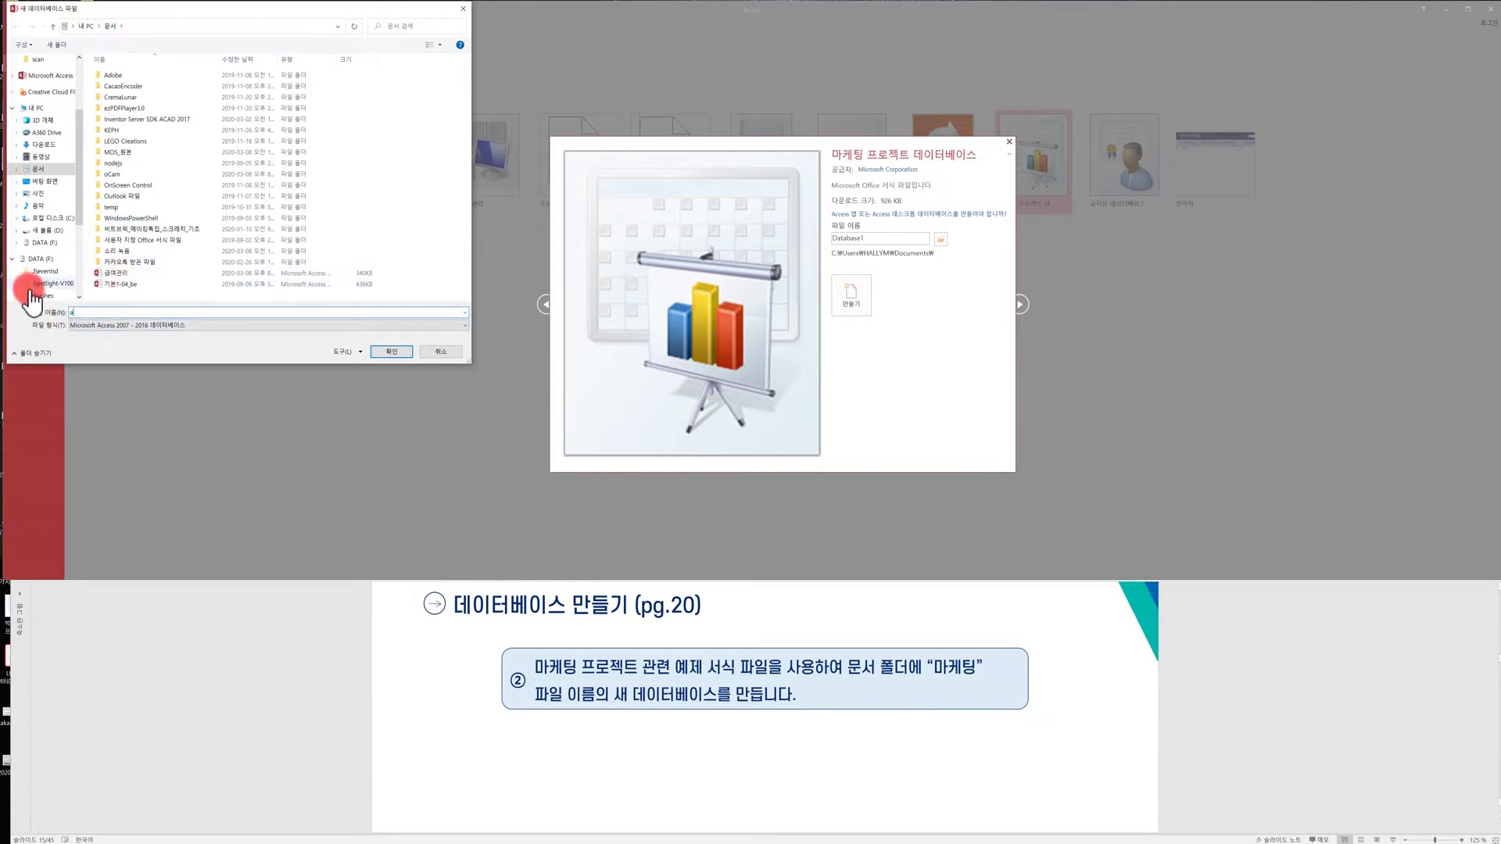
text(p)
key(BackSpace)
key(BackSpace)
key(BackSpace)
key(BackSpace)
text(마케팅)
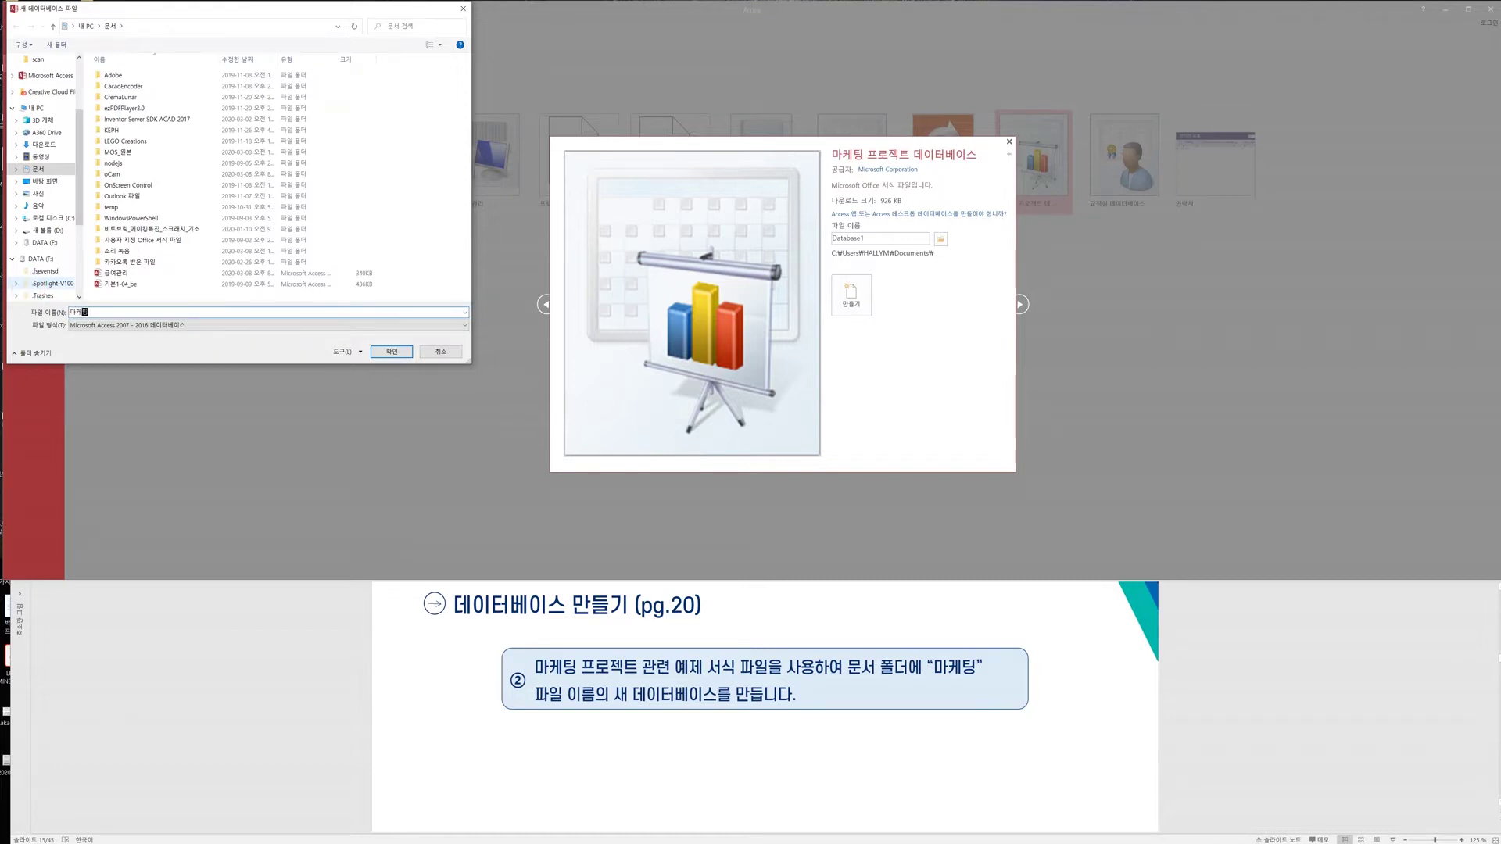
click(373, 354)
click(851, 295)
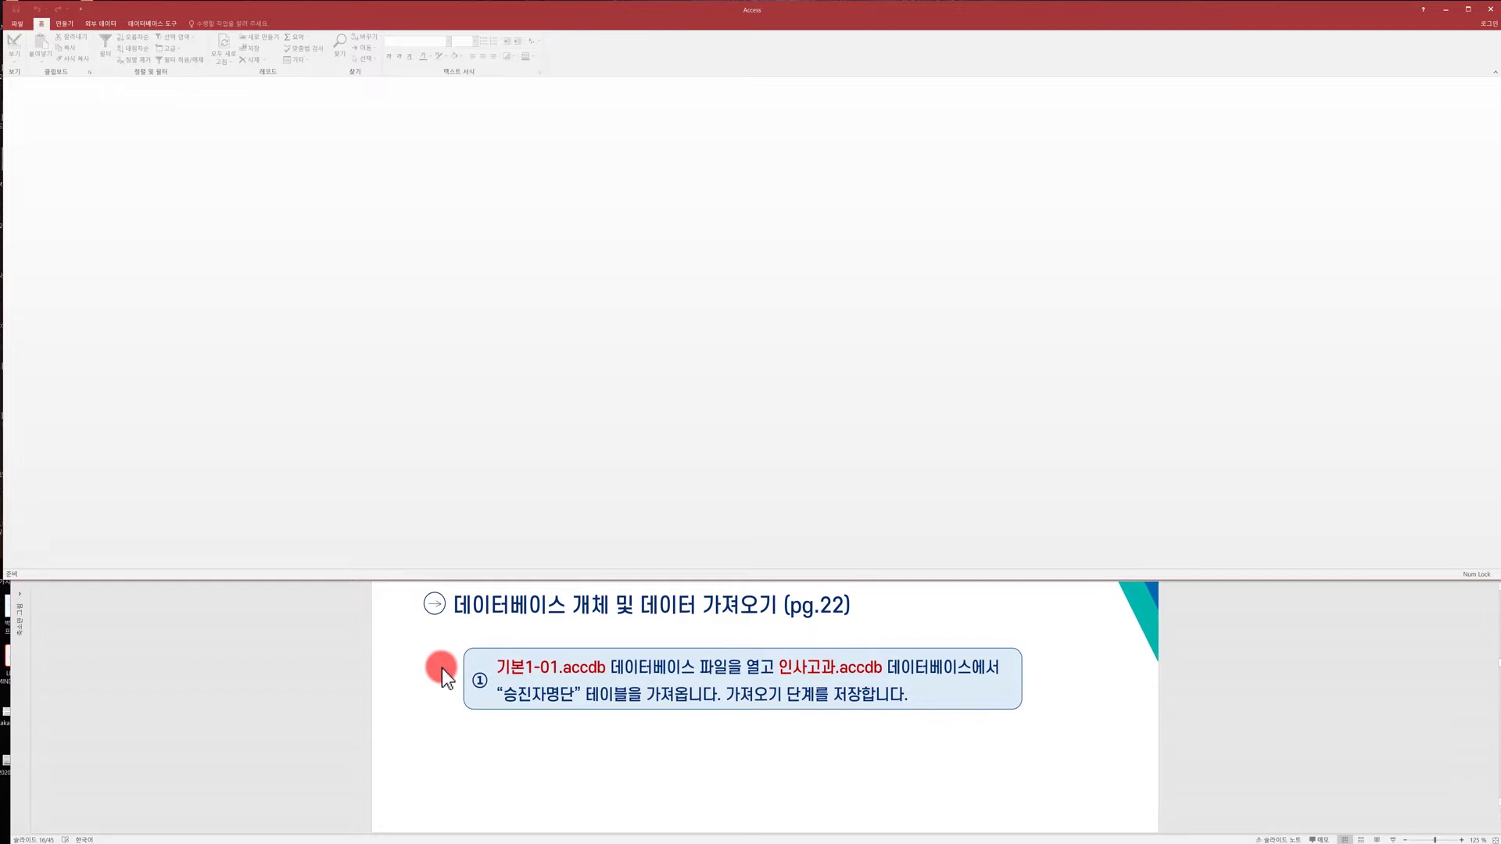
Step: Open the existing database 기본1-01 from the Part01 practice folder
click(22, 25)
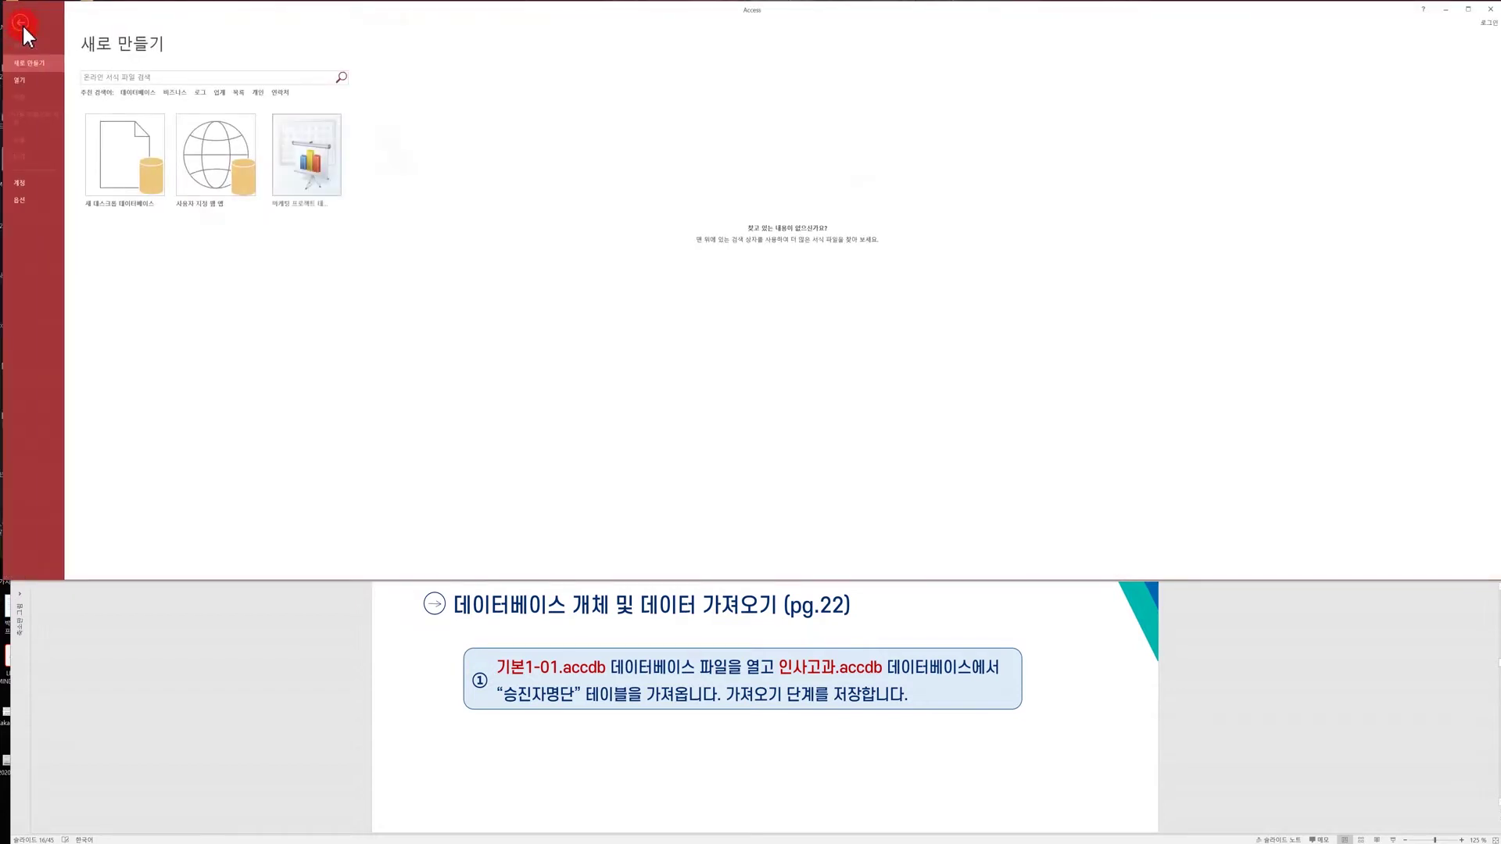
click(22, 79)
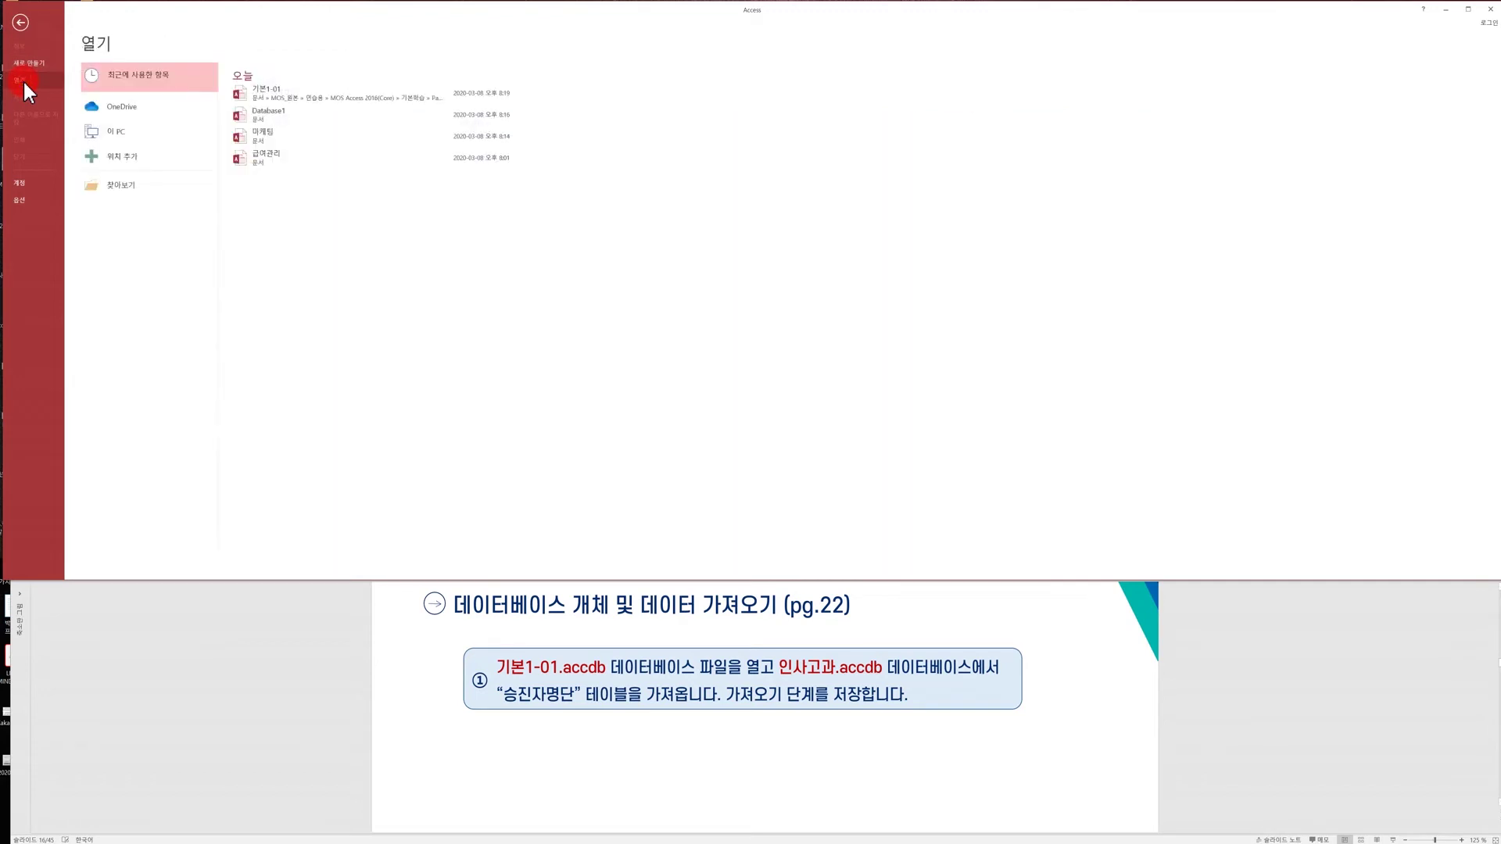
click(124, 188)
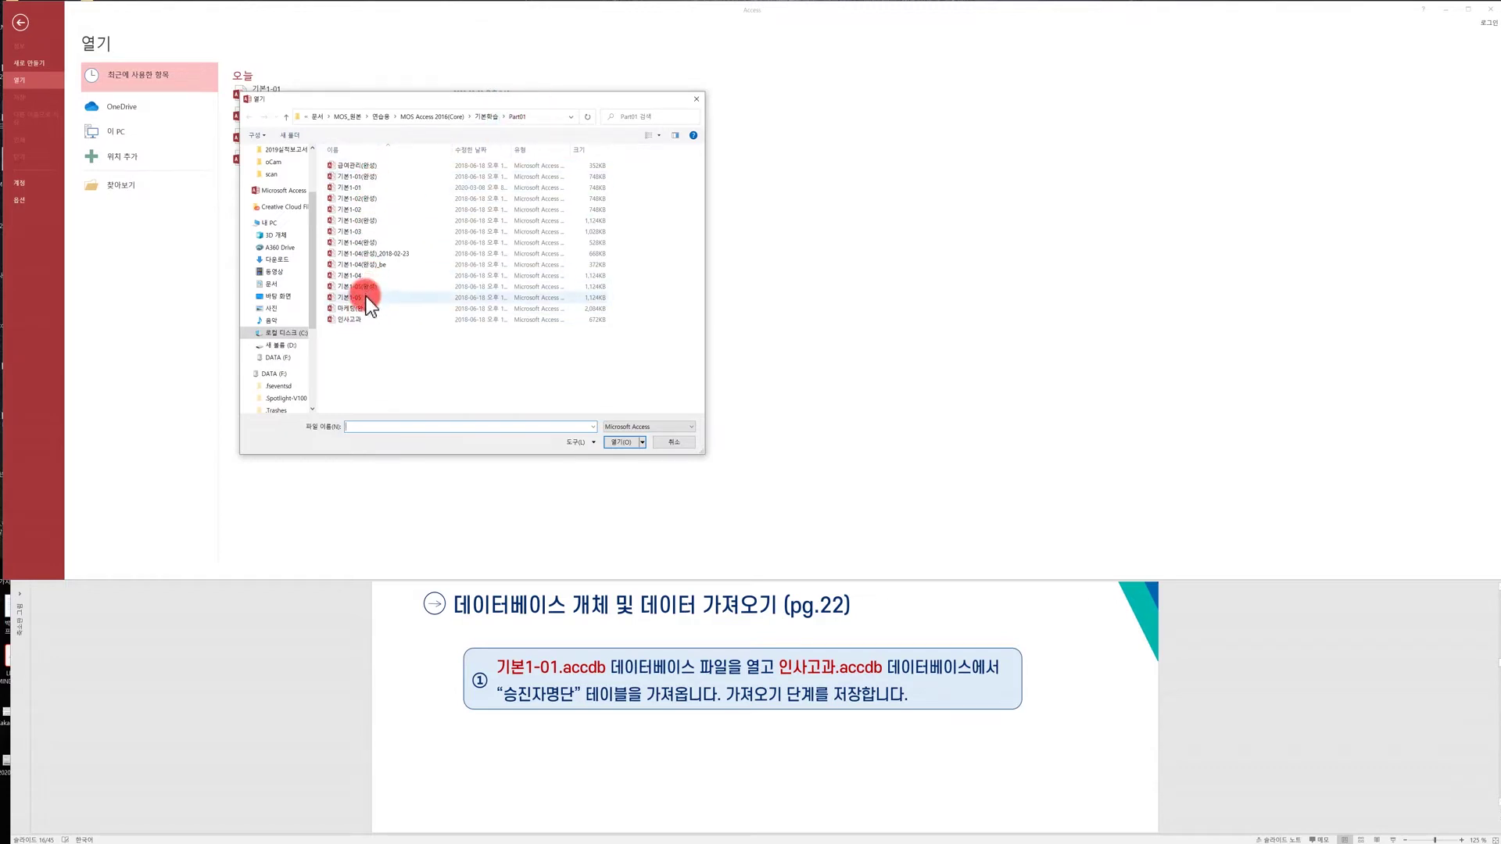
click(363, 188)
click(614, 440)
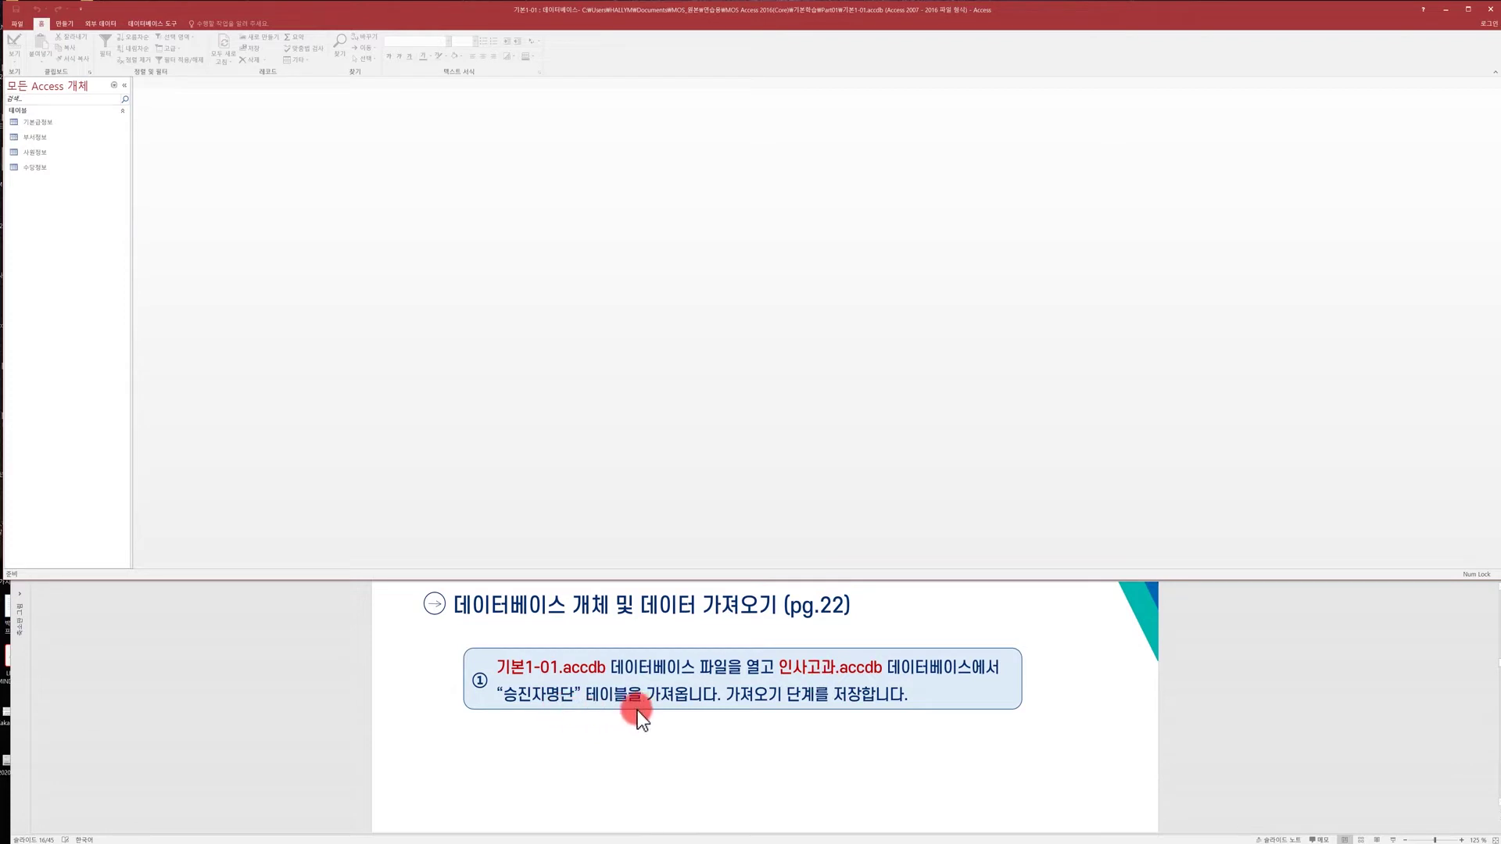
Step: Start an Access database import using 인사고과 from the Part01 practice folder, bringing its objects into the current database rather than linking
click(99, 24)
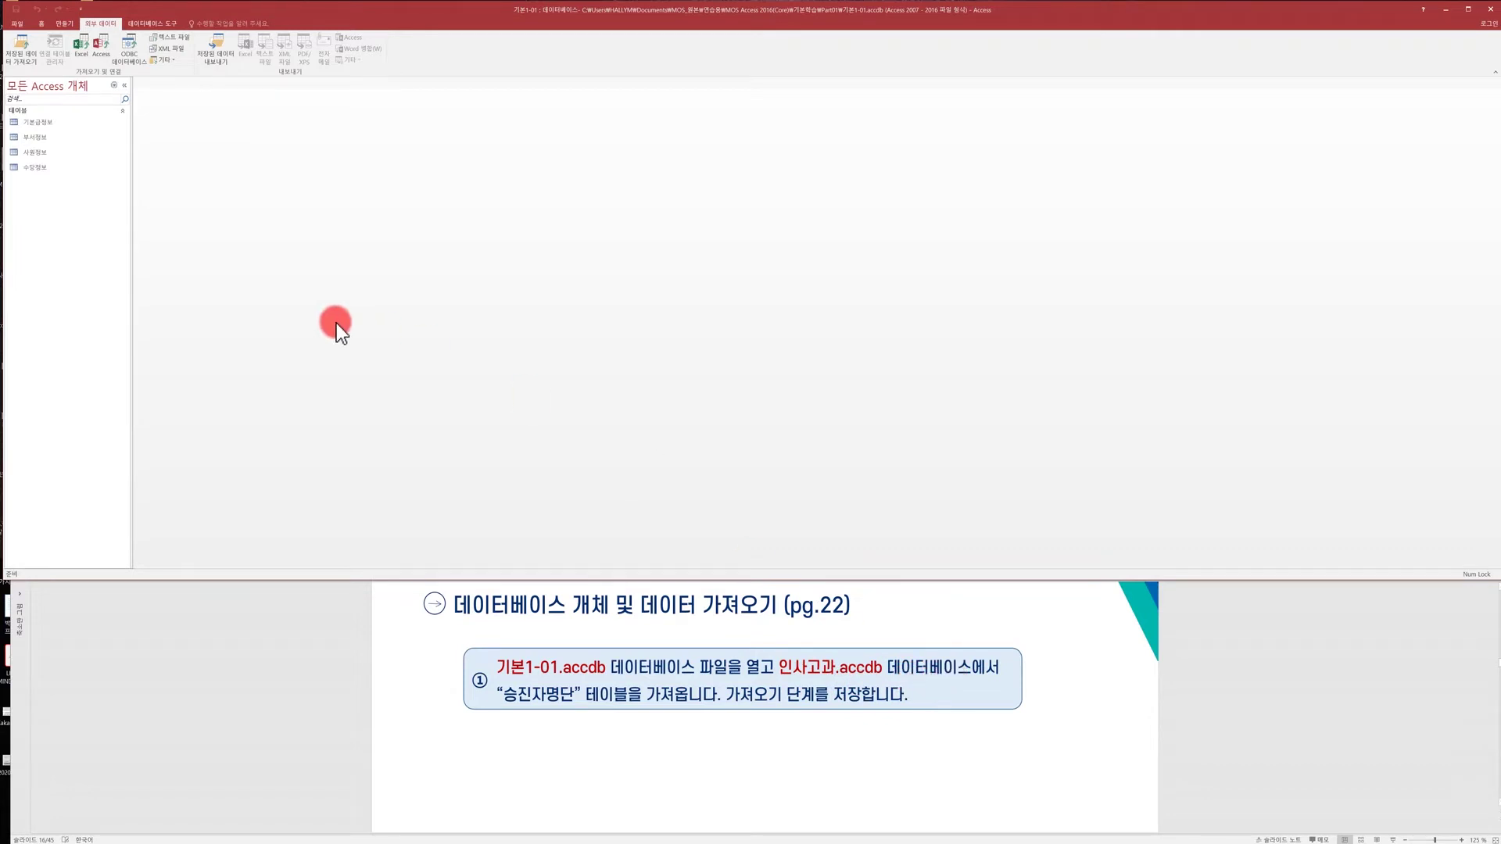
click(105, 48)
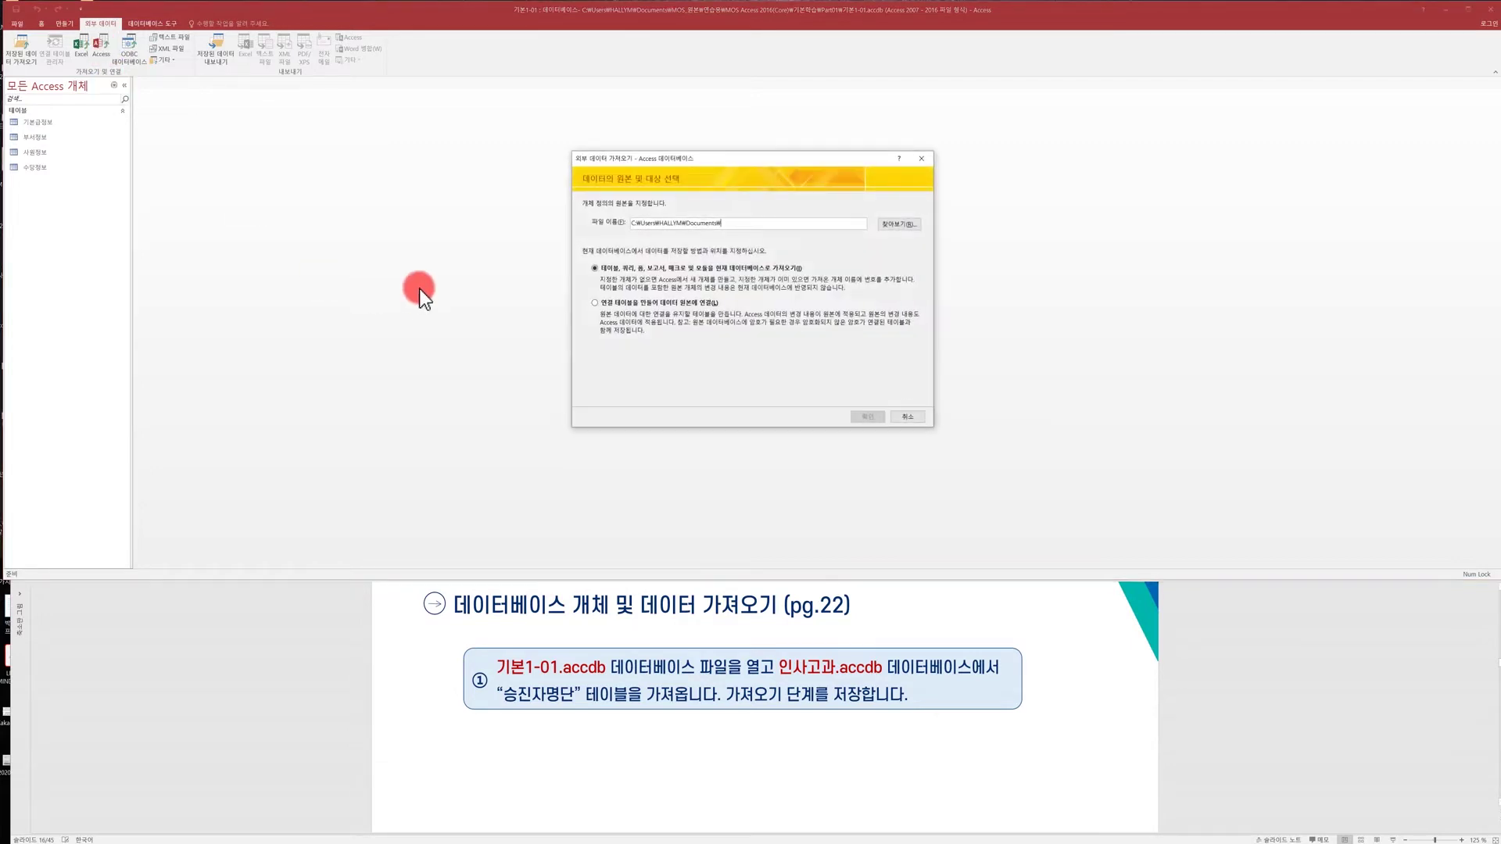
drag(705, 158, 628, 171)
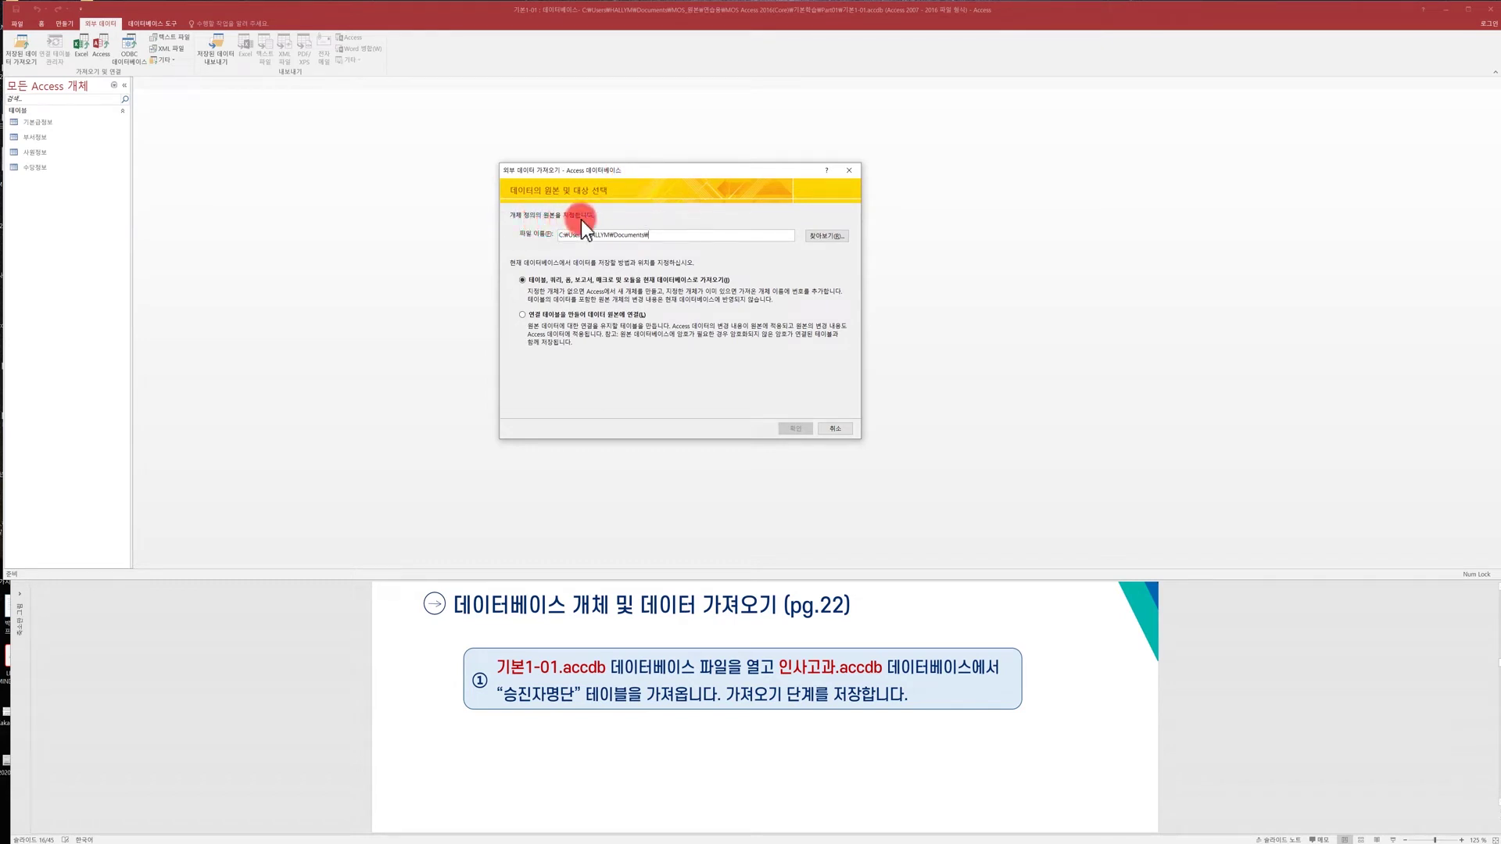
click(828, 236)
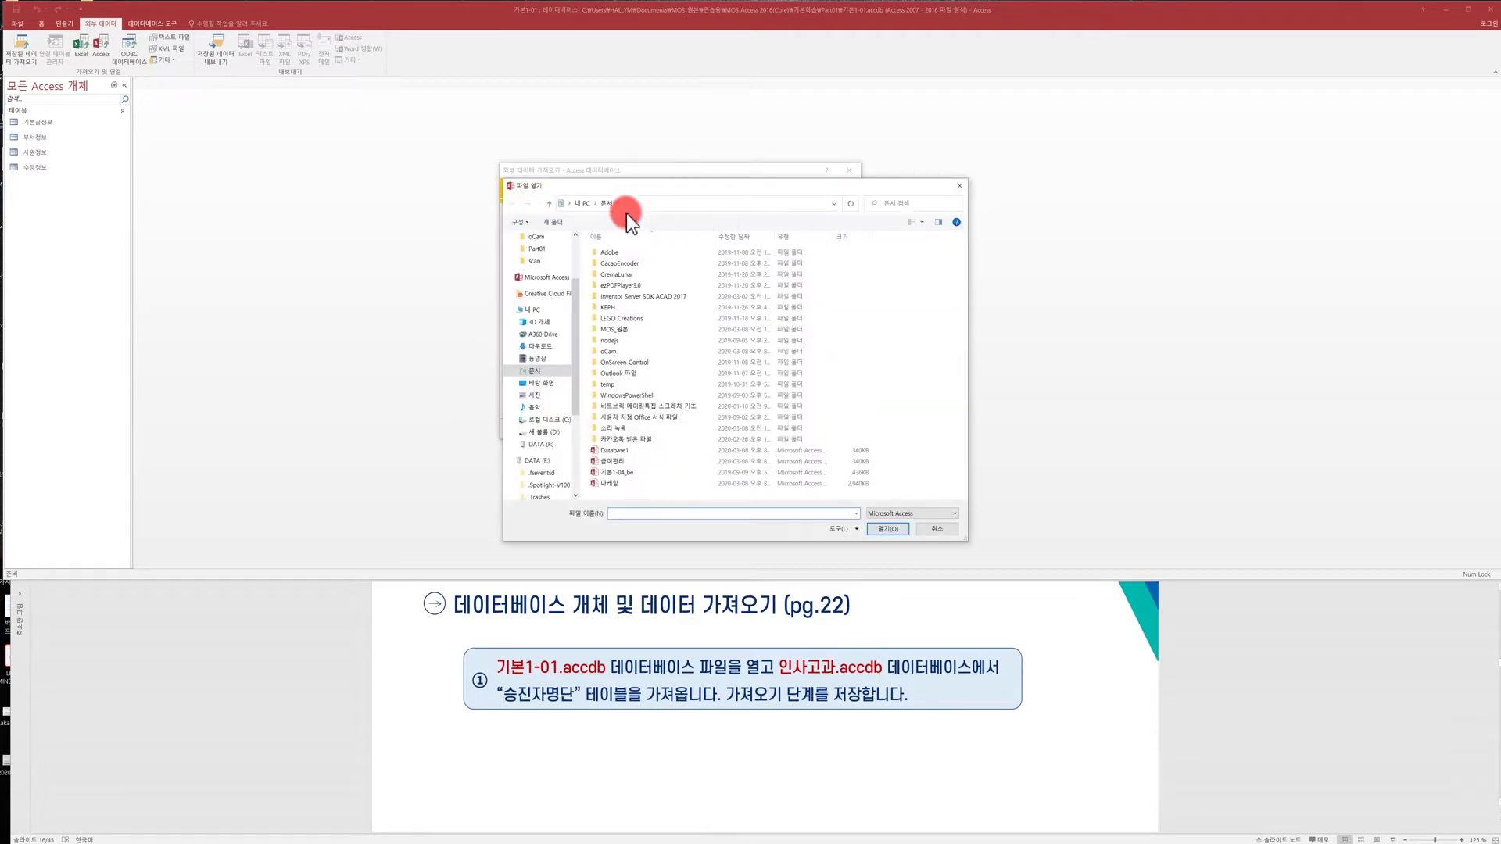
double_click(622, 330)
double_click(616, 263)
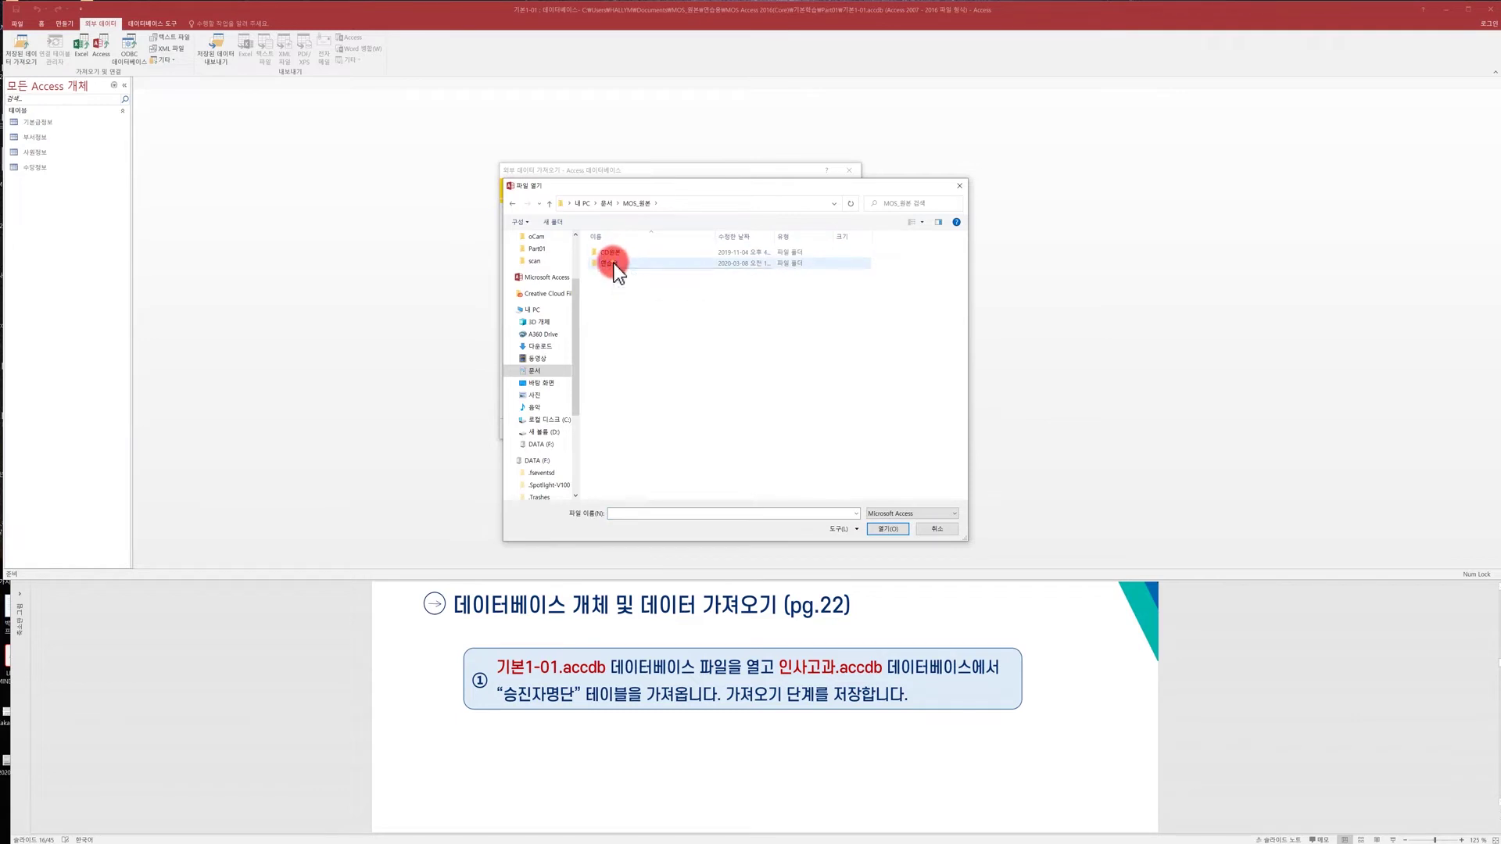
double_click(638, 251)
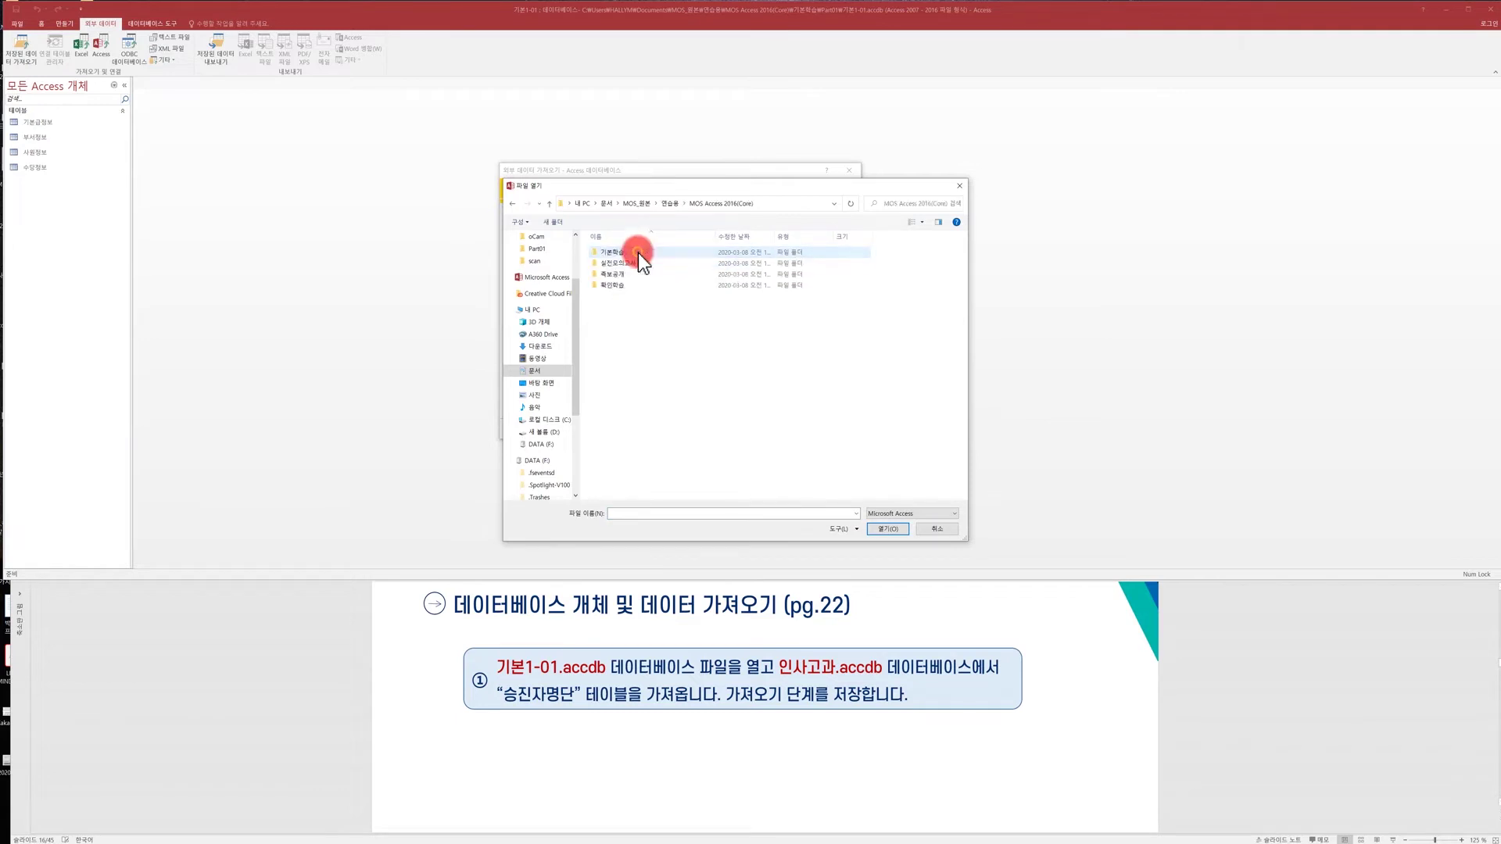
double_click(613, 252)
double_click(612, 252)
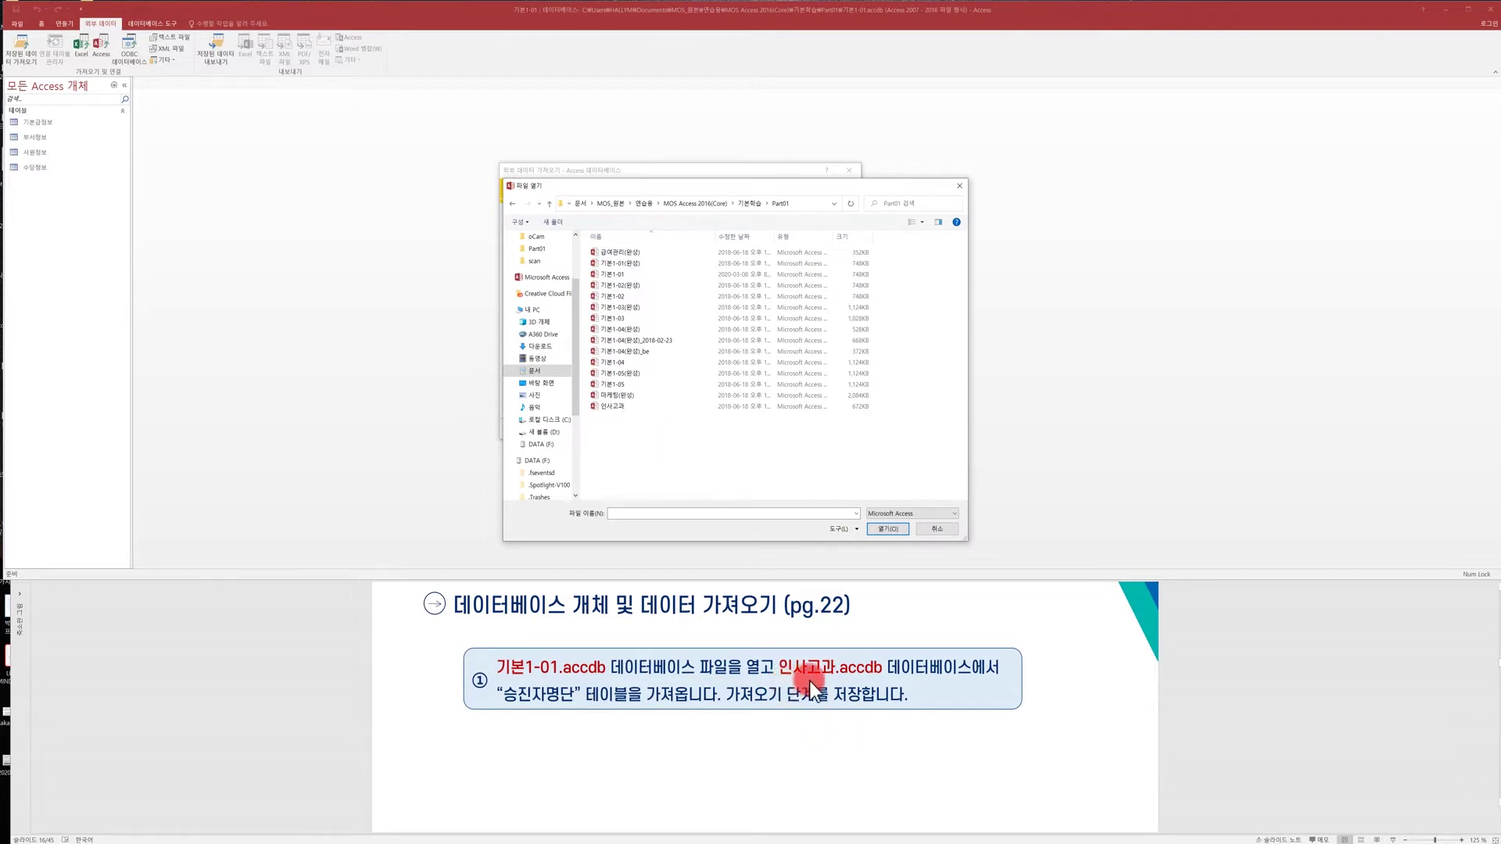
click(616, 407)
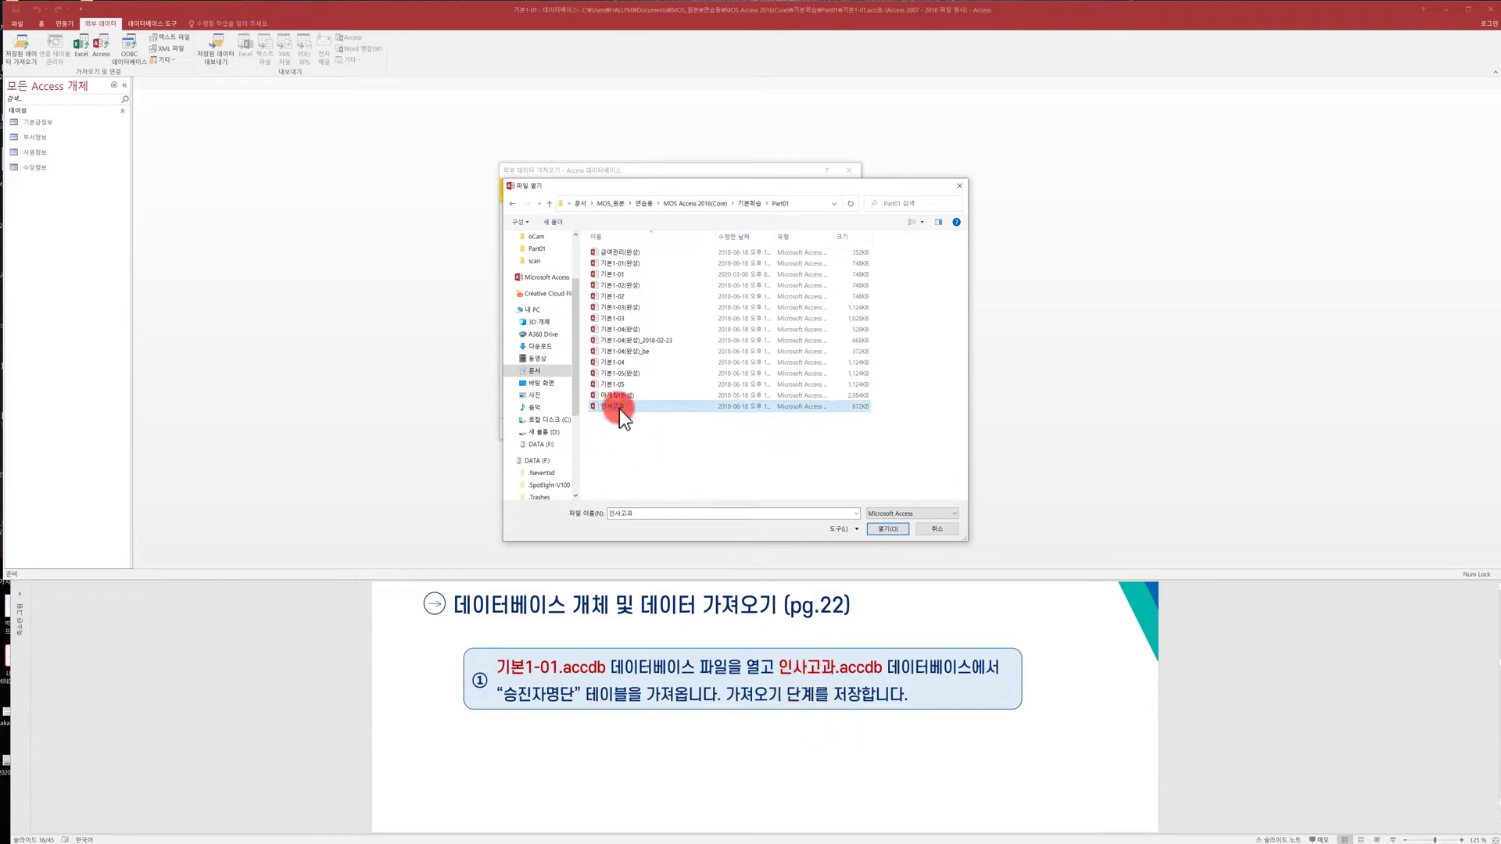
click(888, 530)
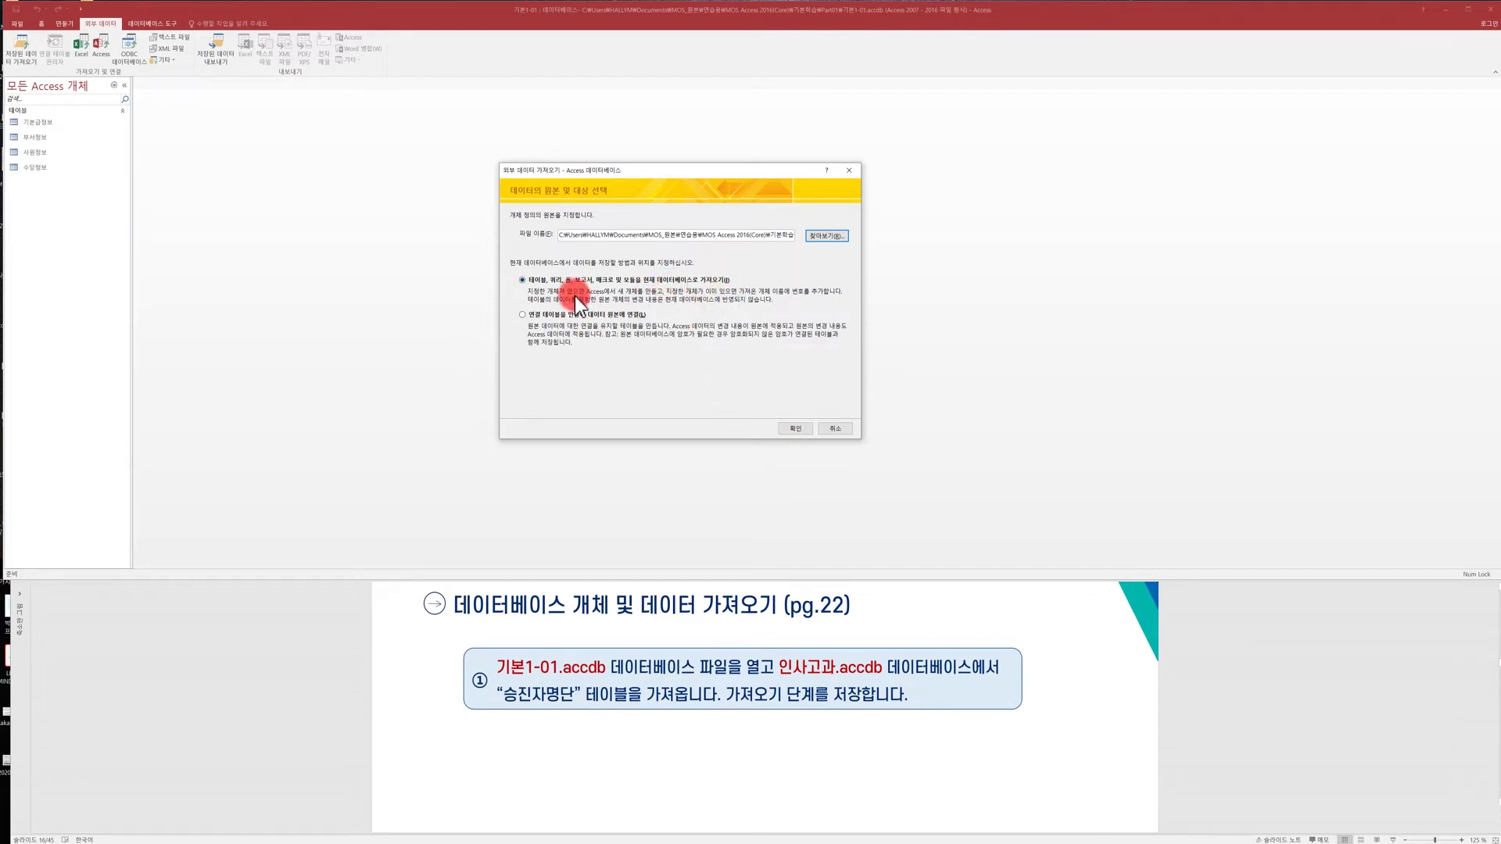
click(790, 429)
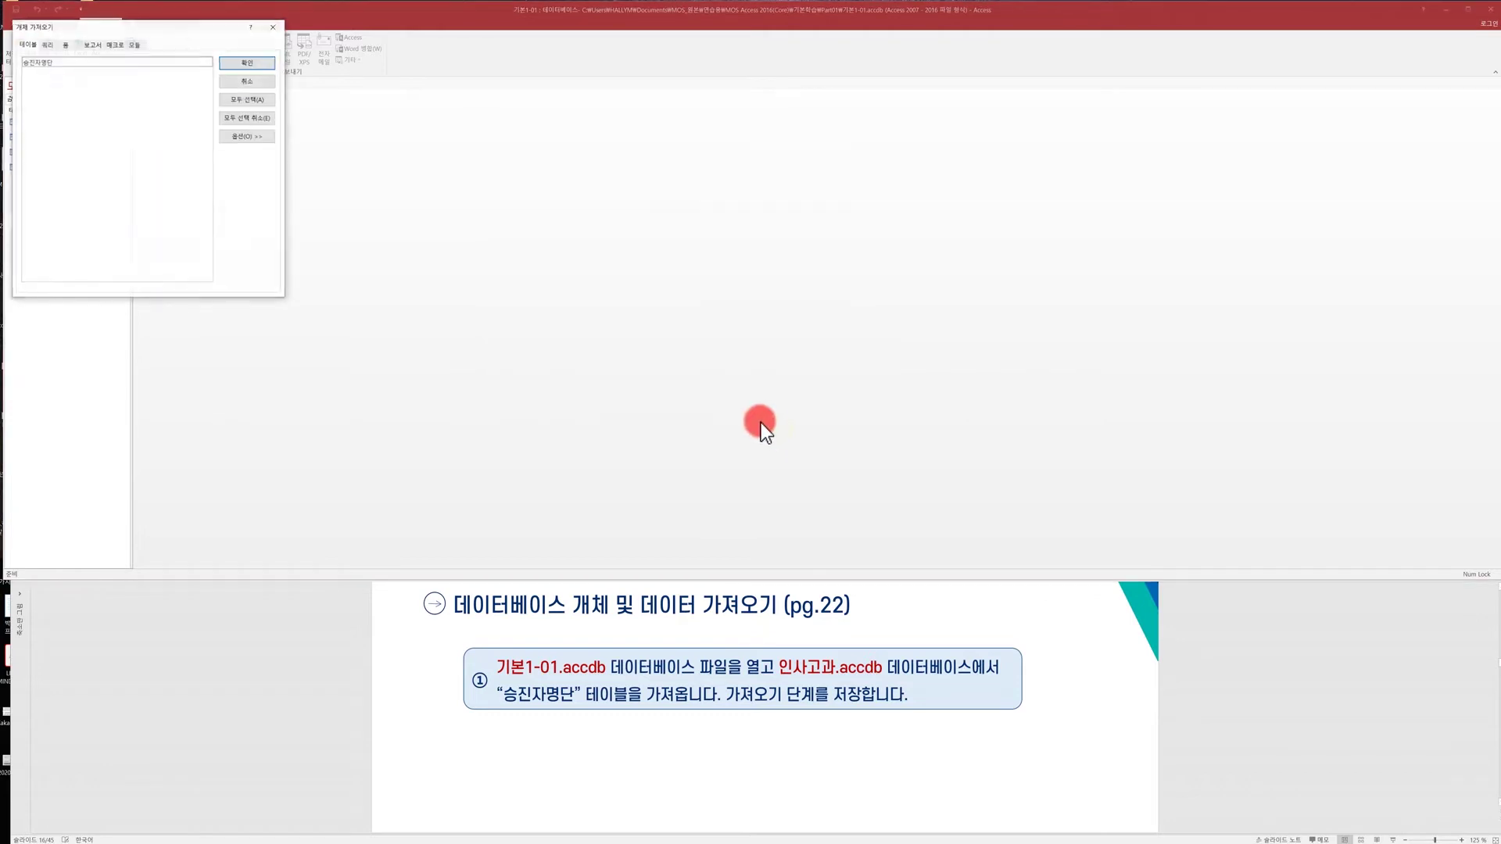
Step: Select the 승진자명단 table in the objects to import and import it into the current database
drag(189, 30, 715, 190)
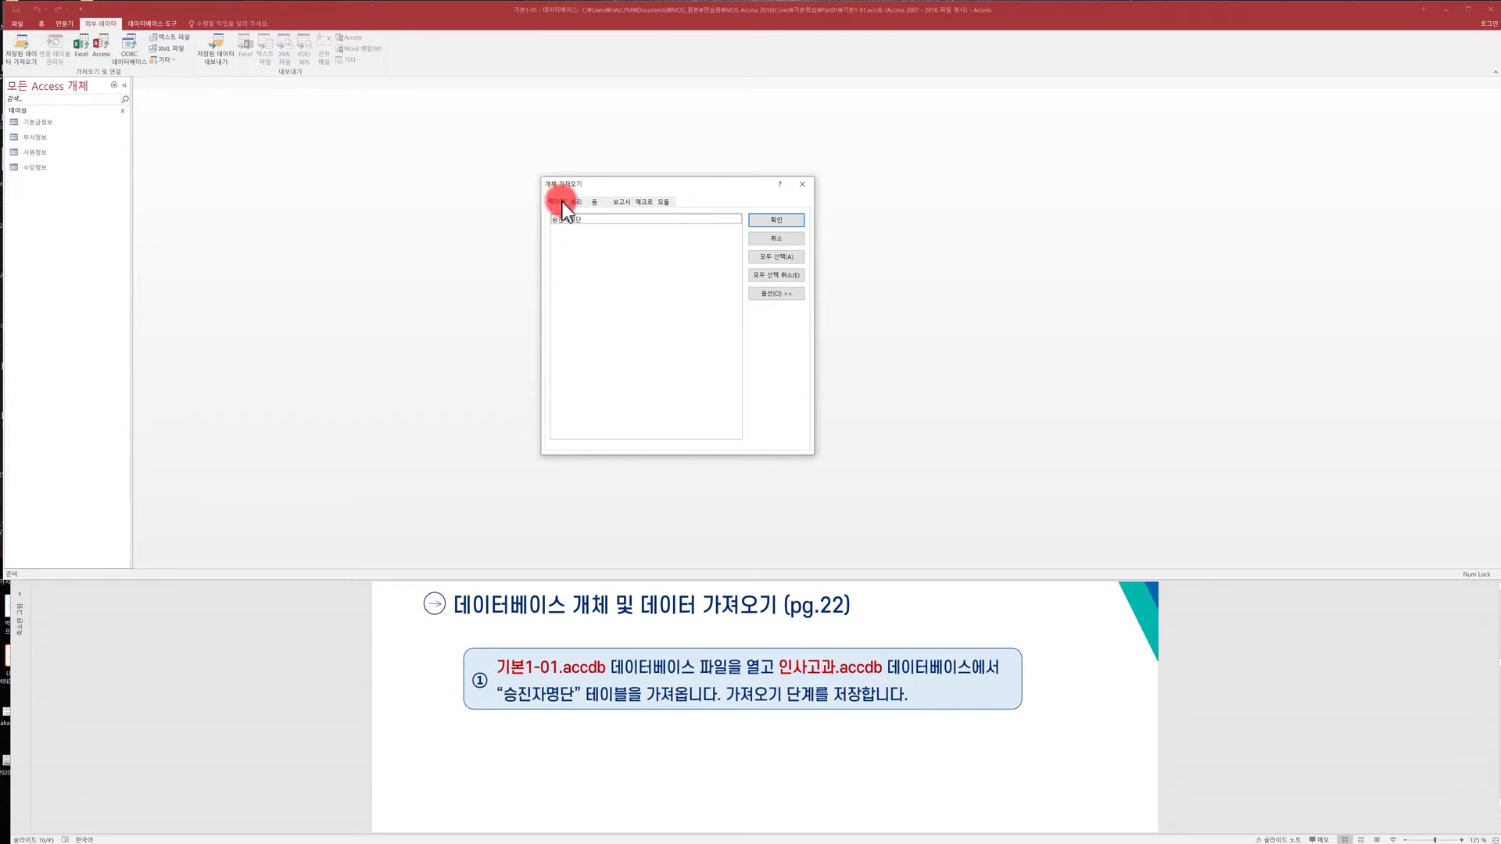
click(619, 203)
click(556, 201)
click(556, 202)
click(563, 220)
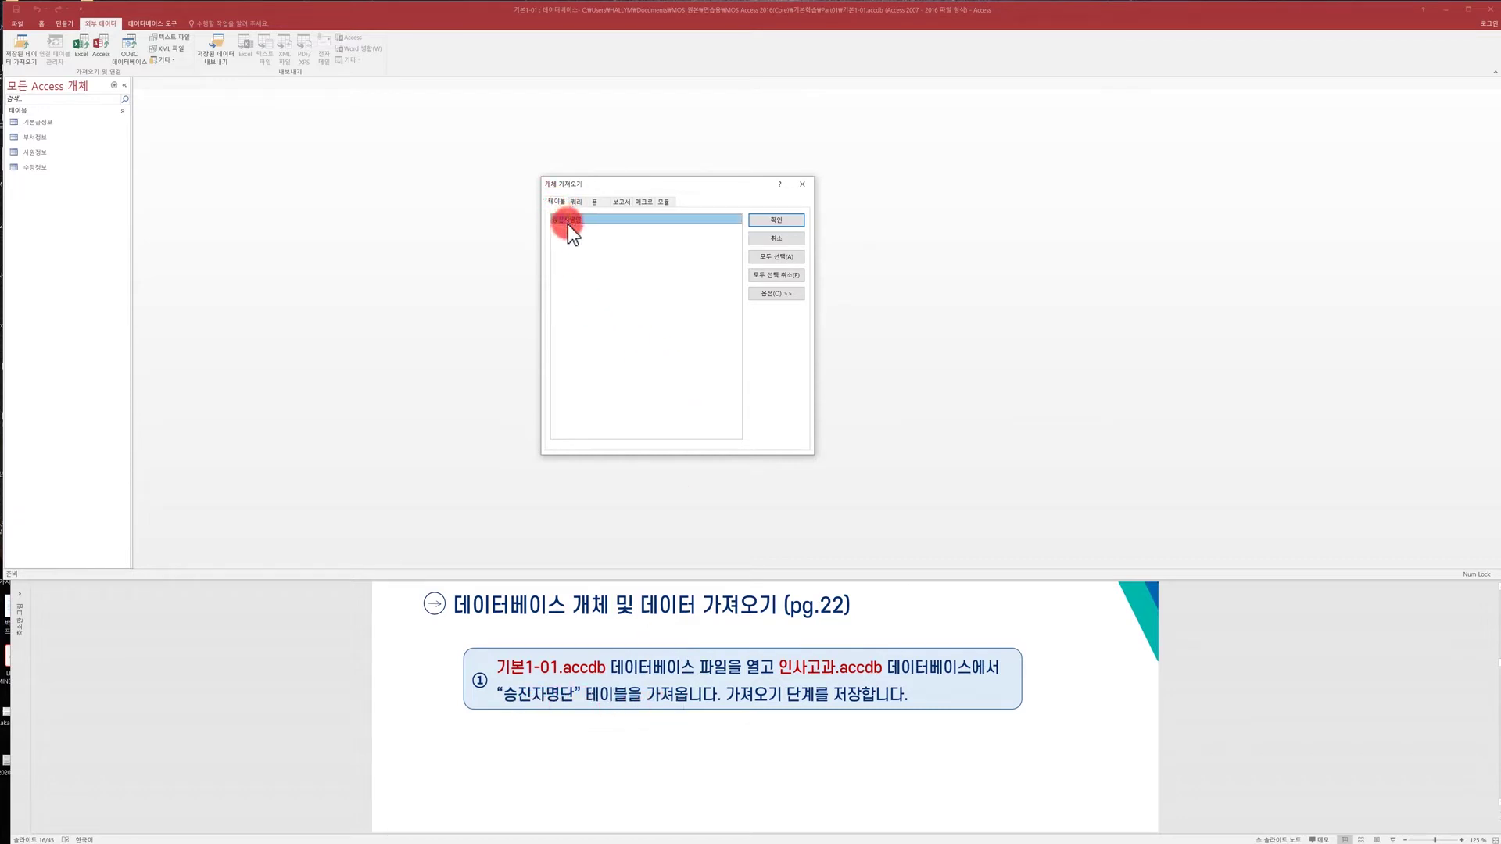
click(771, 222)
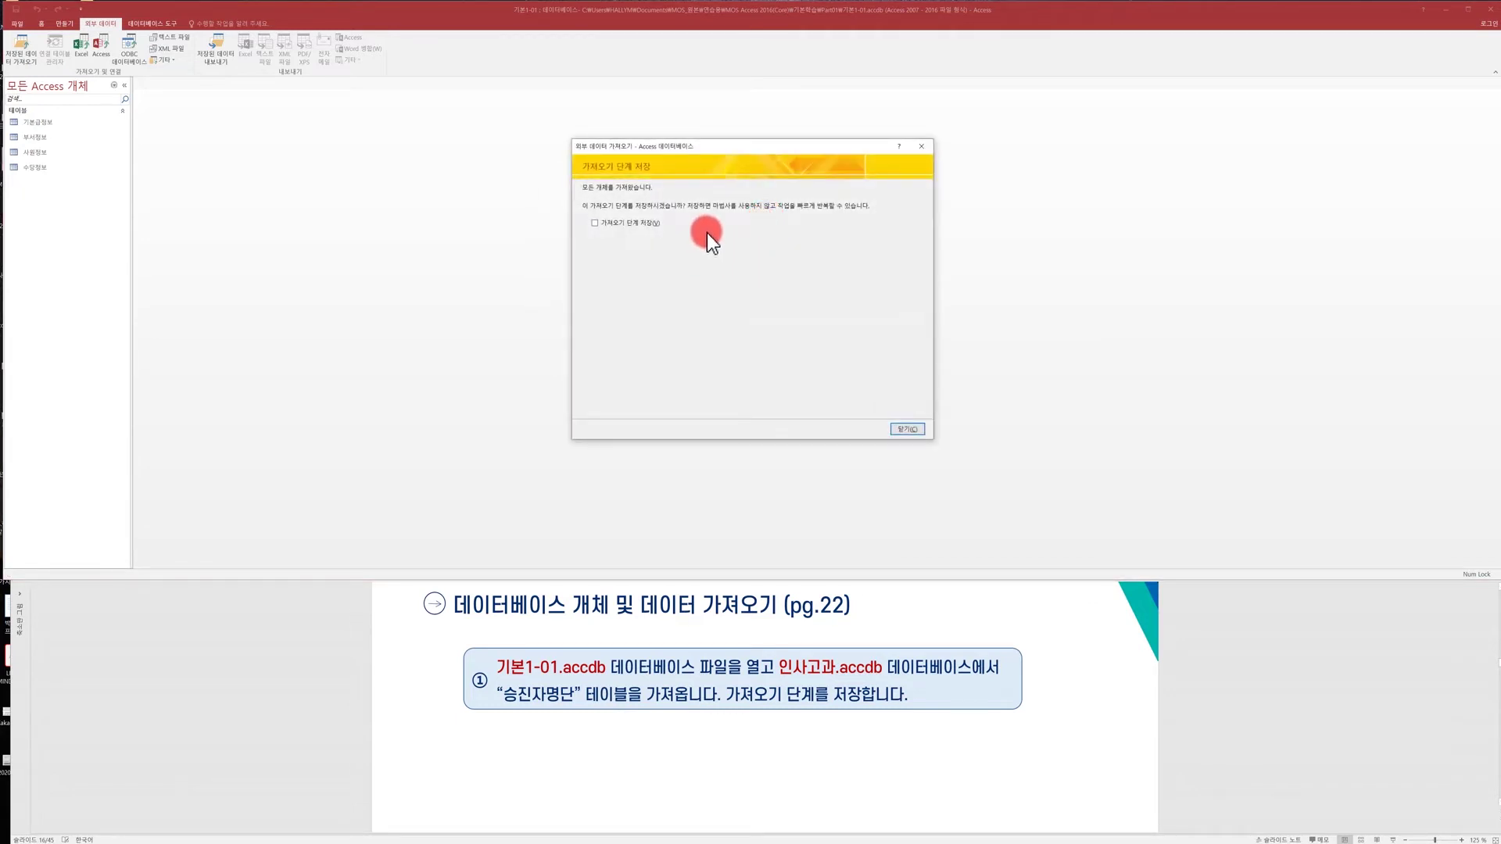
Step: Save the import steps for the 인사고과 import under the proposed name, without creating an Outlook task
drag(734, 144, 734, 163)
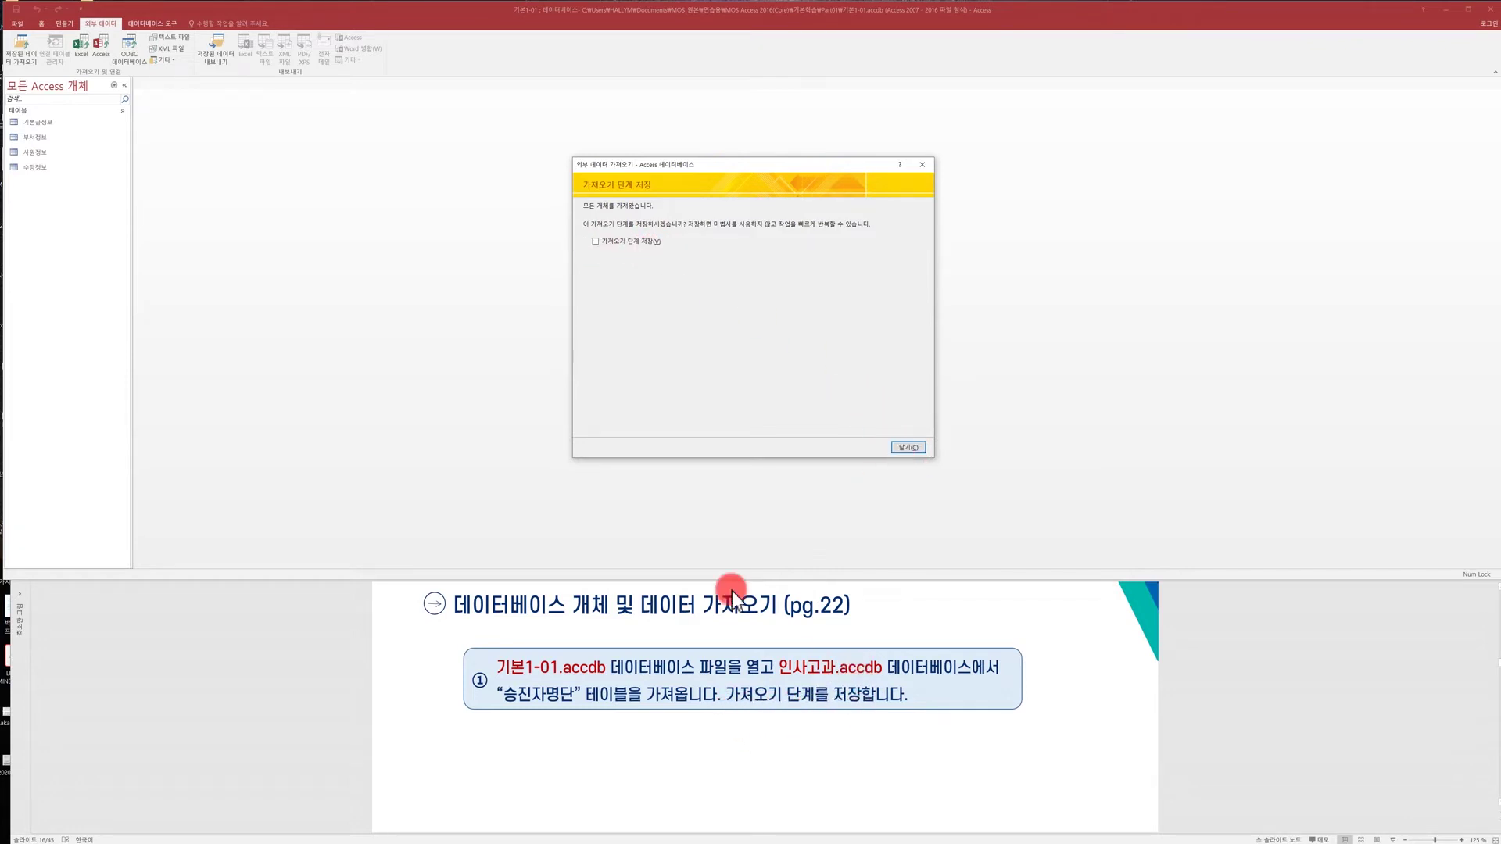
click(596, 242)
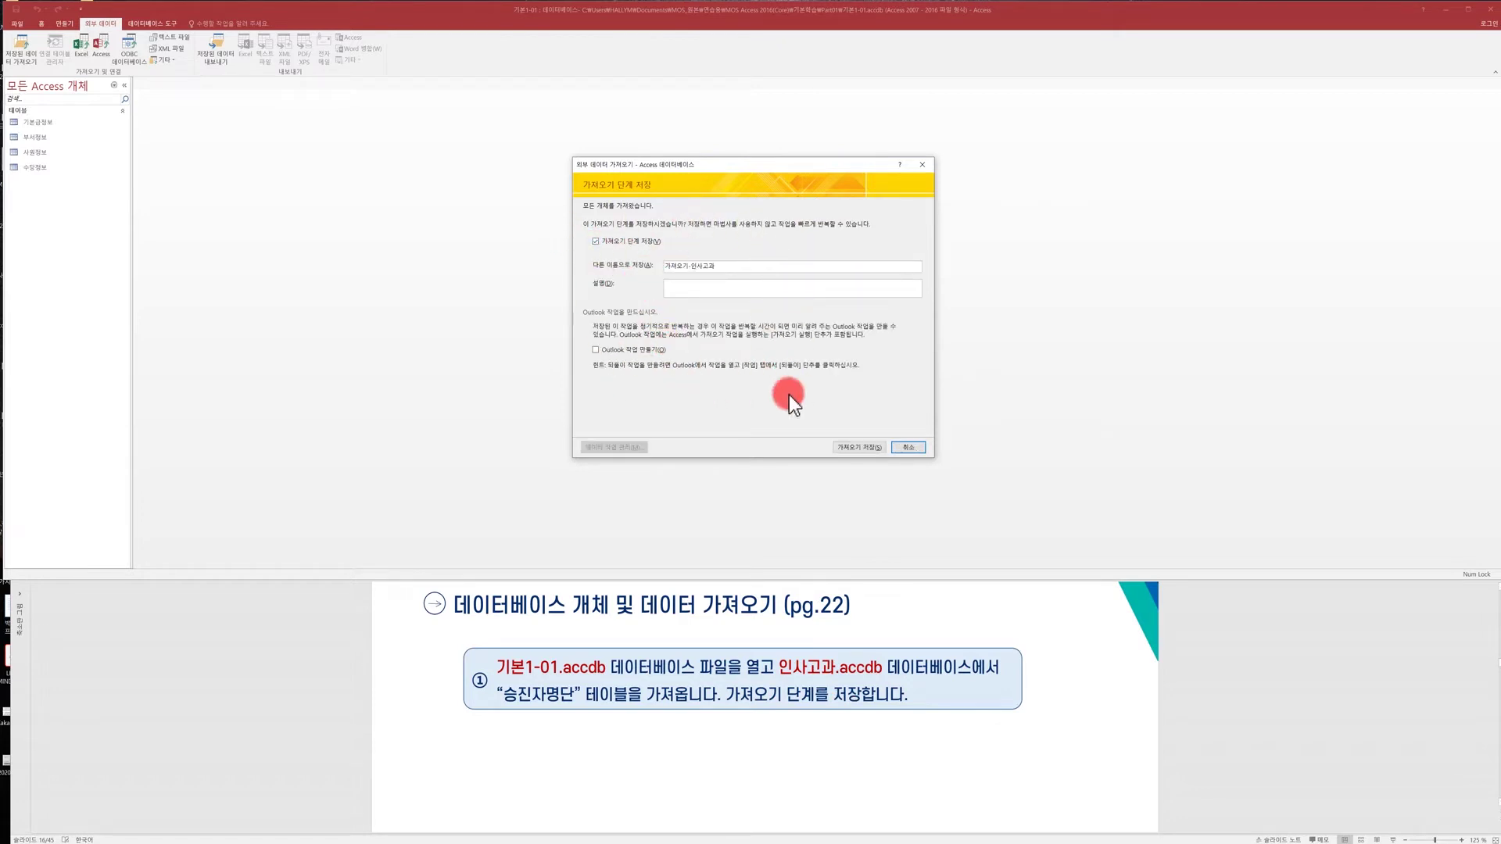
click(859, 448)
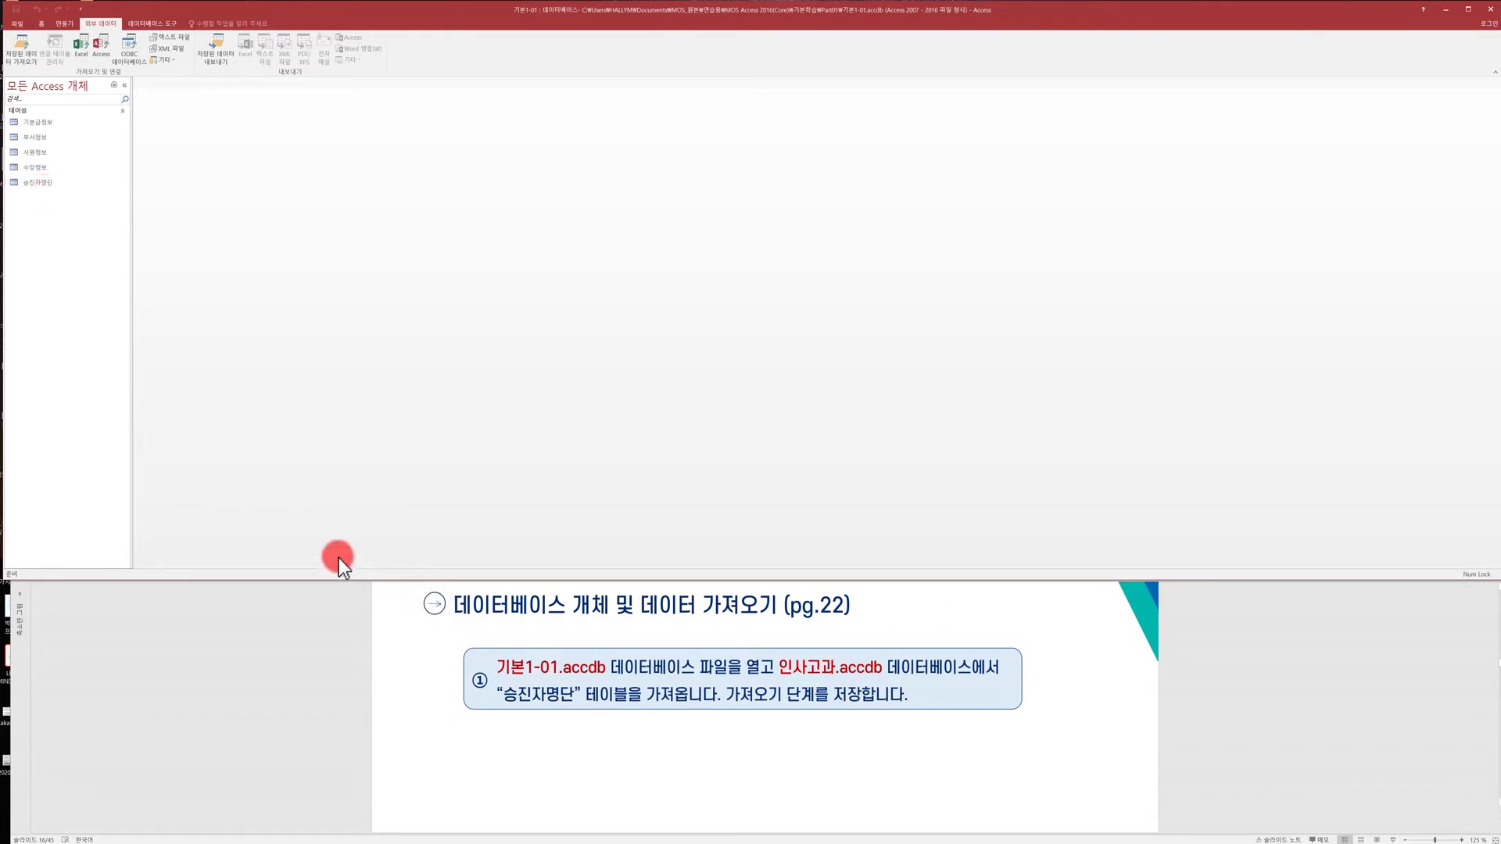
Step: Start an Excel import of the 입사성적 workbook from Part01 as a new table, and allow the wizard past the security notice
key(Page_Down)
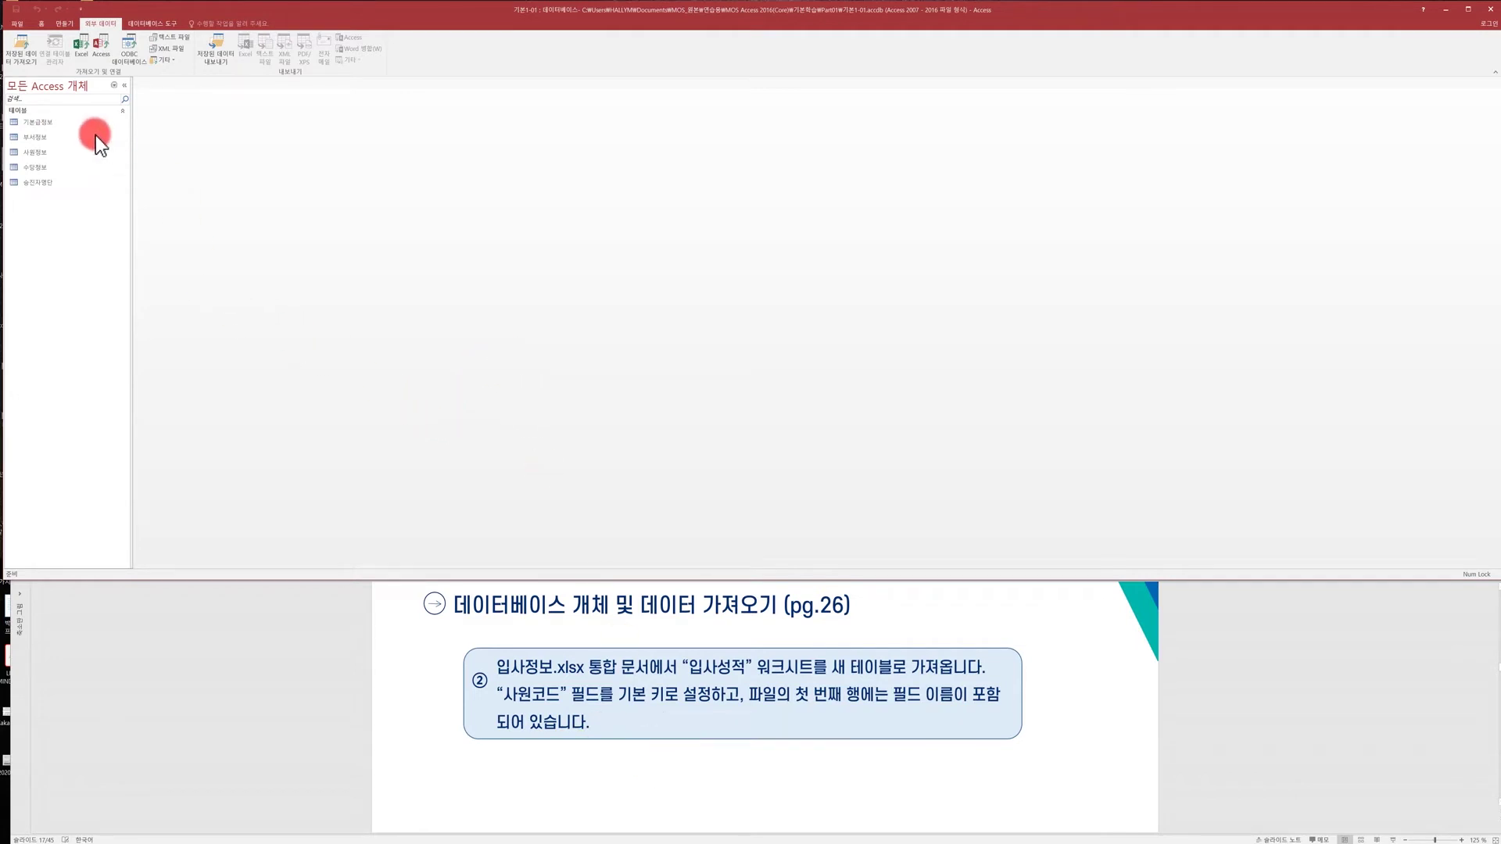
click(83, 53)
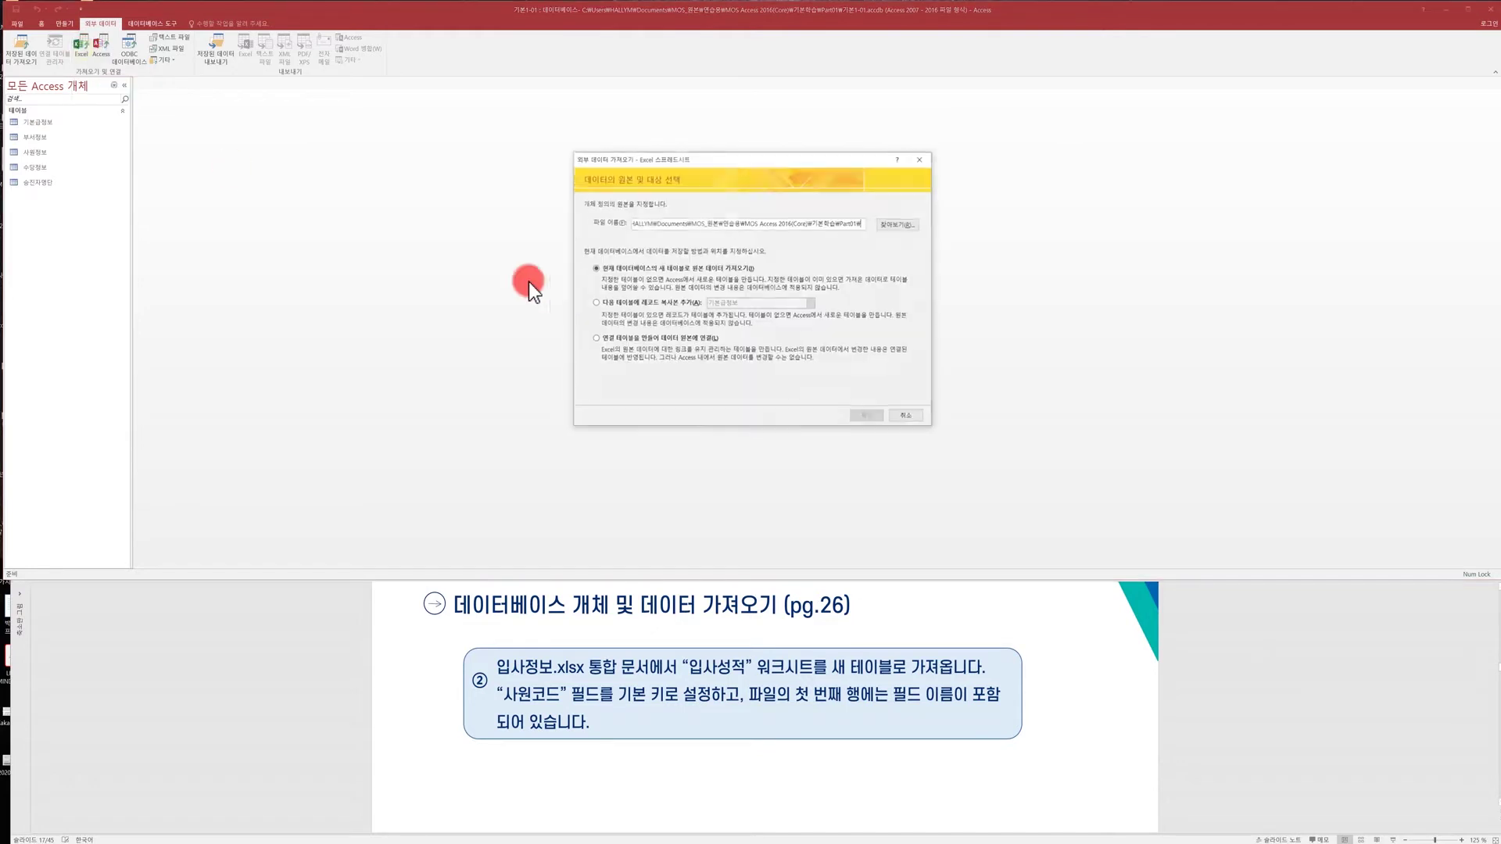
click(898, 224)
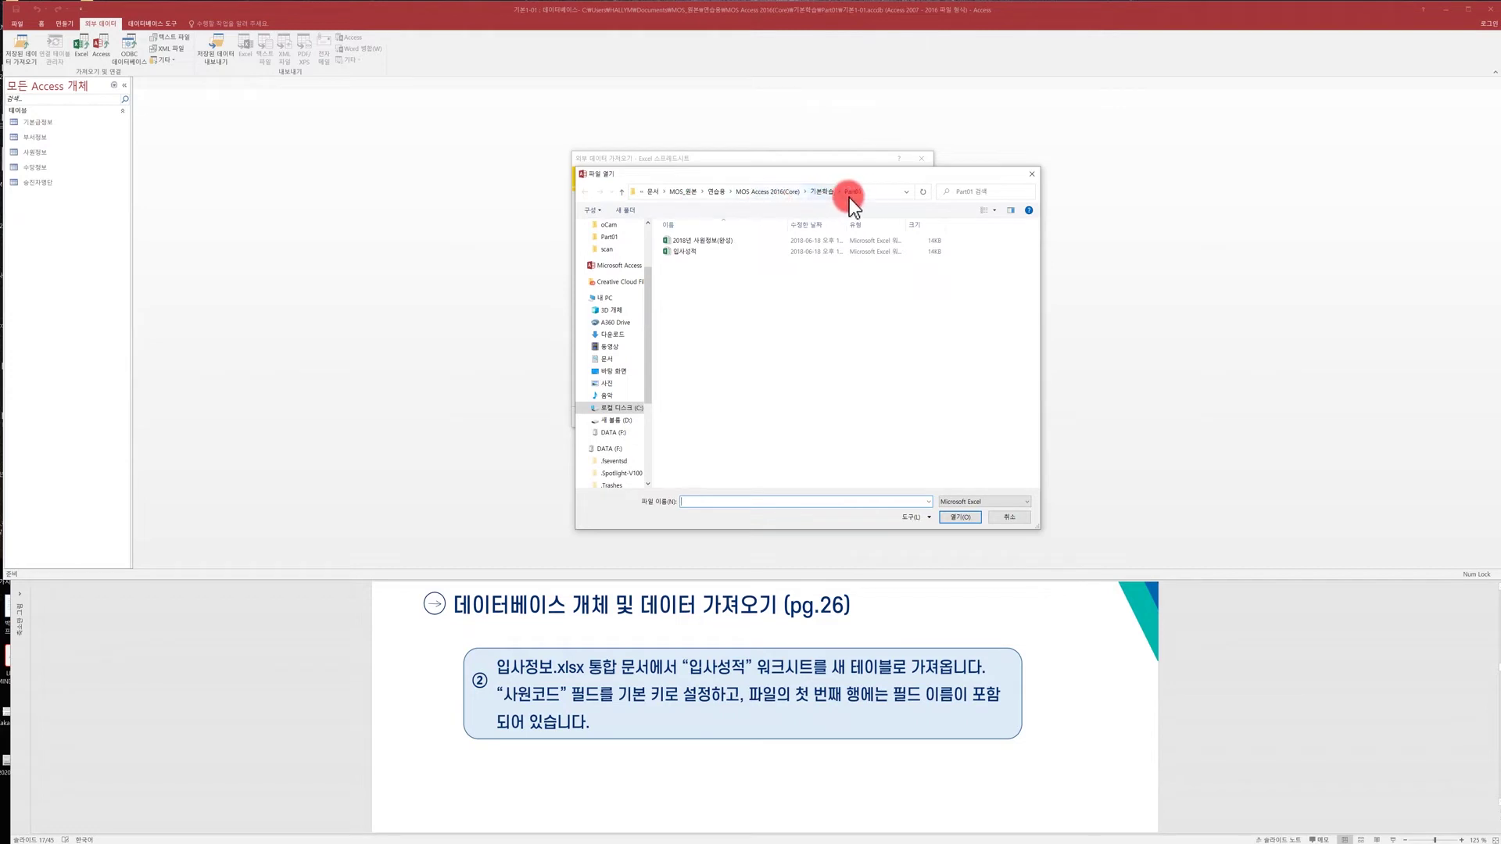
click(685, 252)
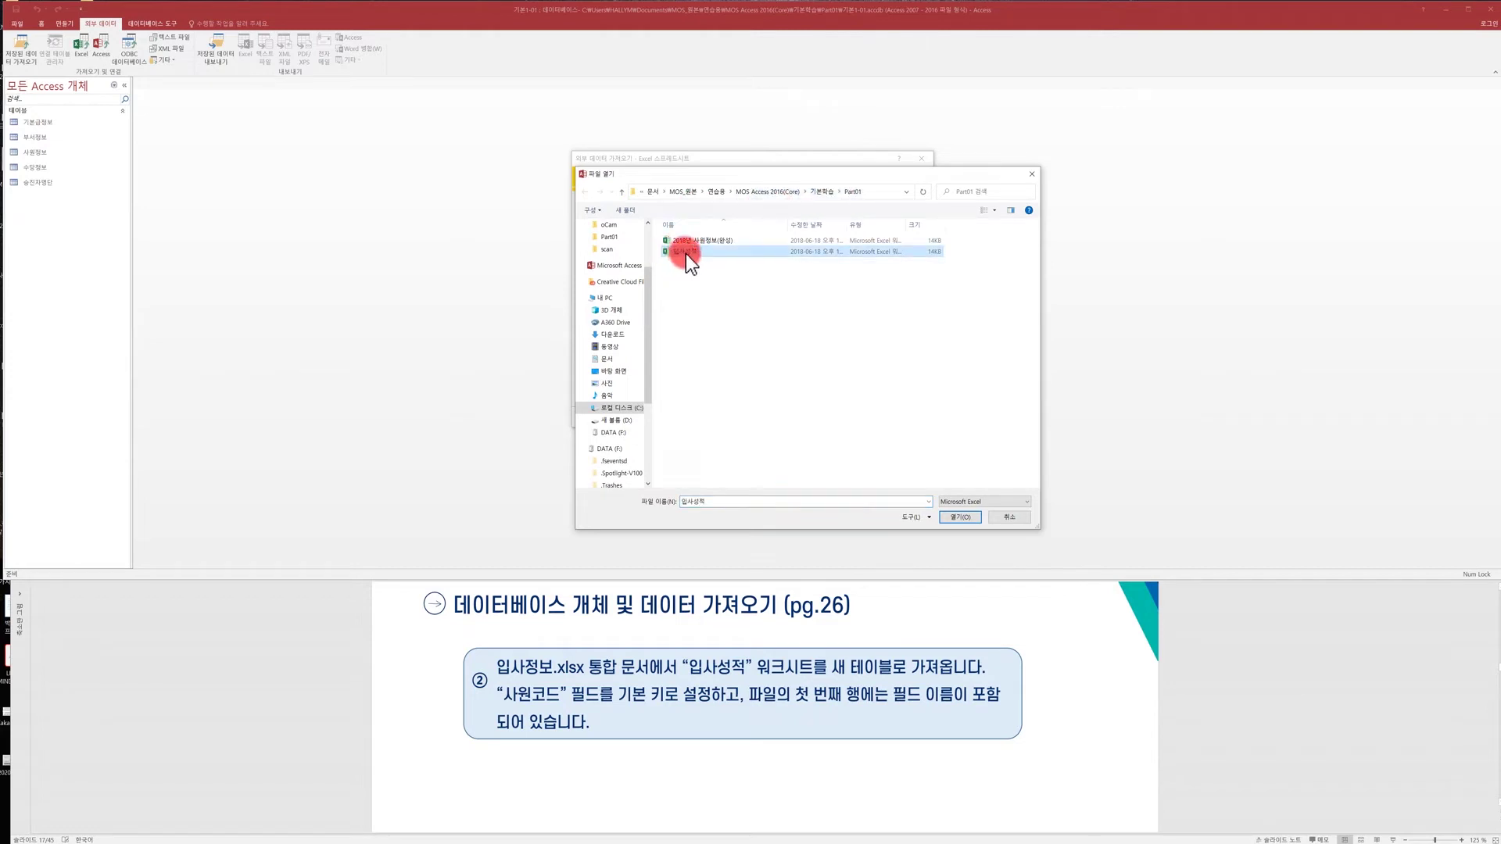
click(955, 517)
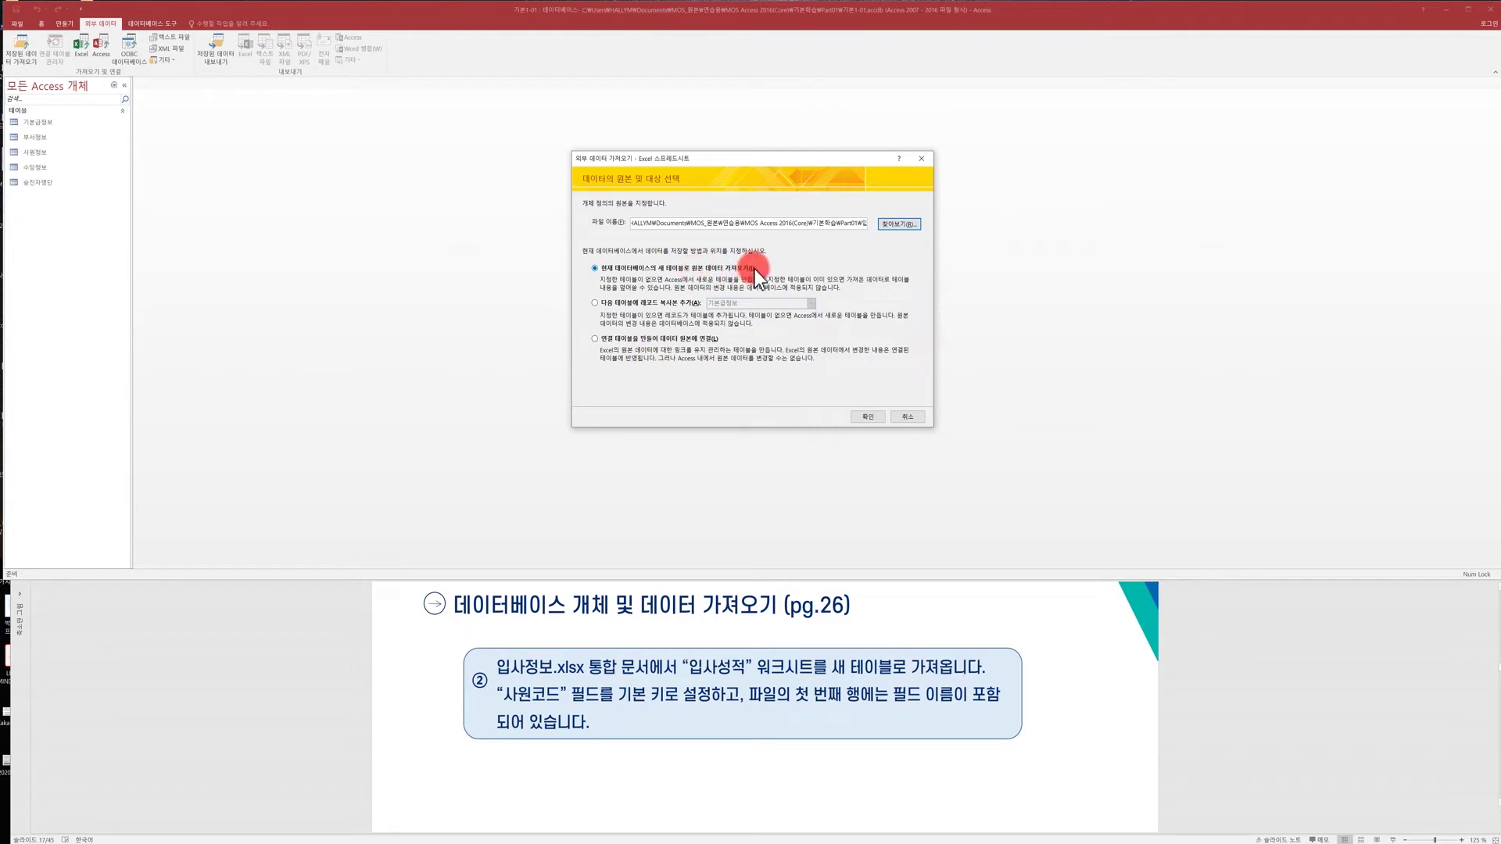
click(867, 417)
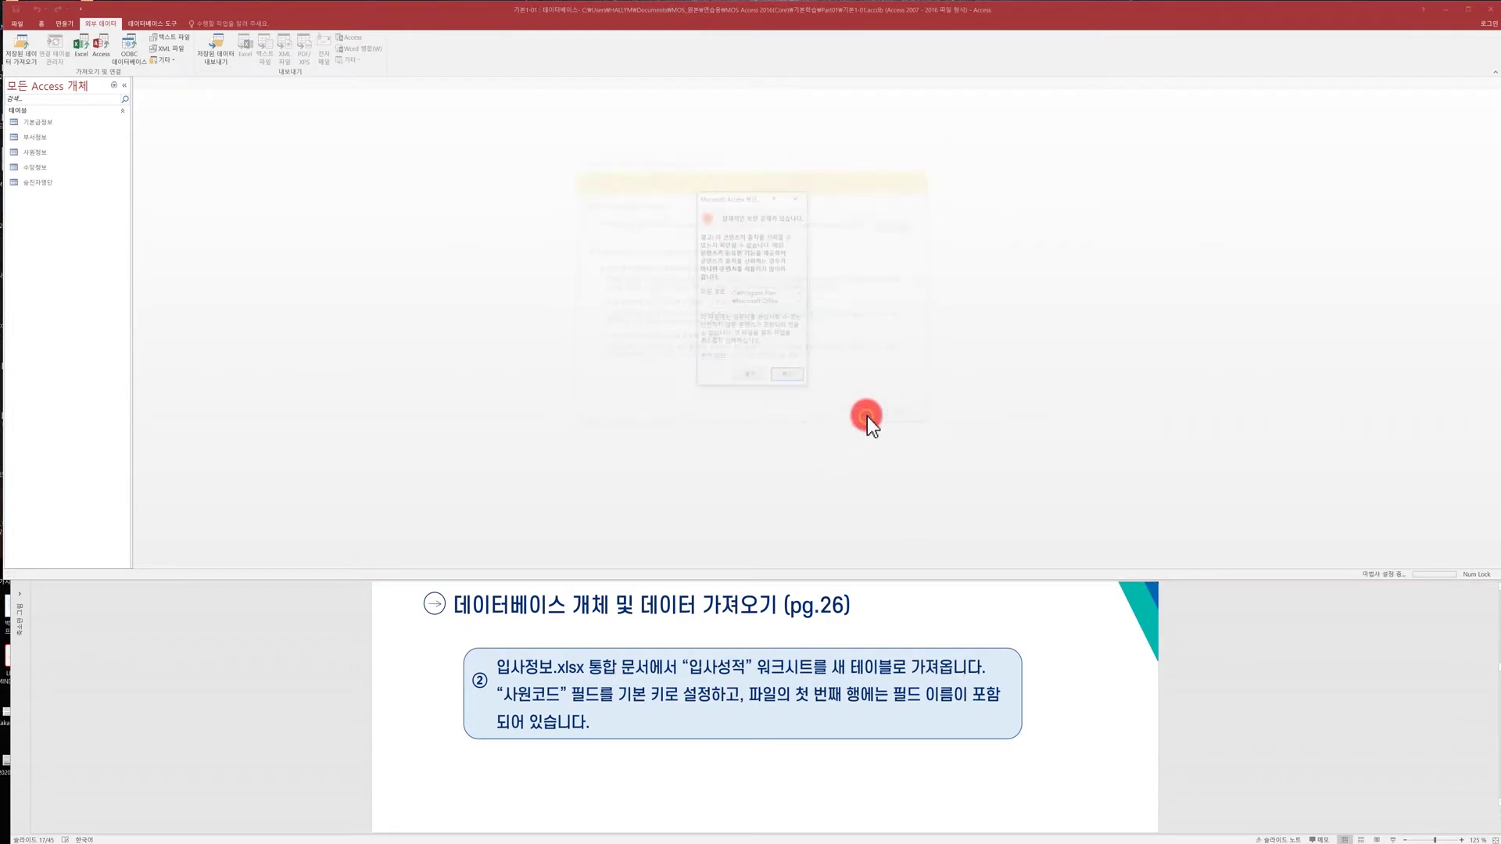
mouse_move(718, 197)
mouse_down()
mouse_move(753, 212)
mouse_move(739, 214)
mouse_up()
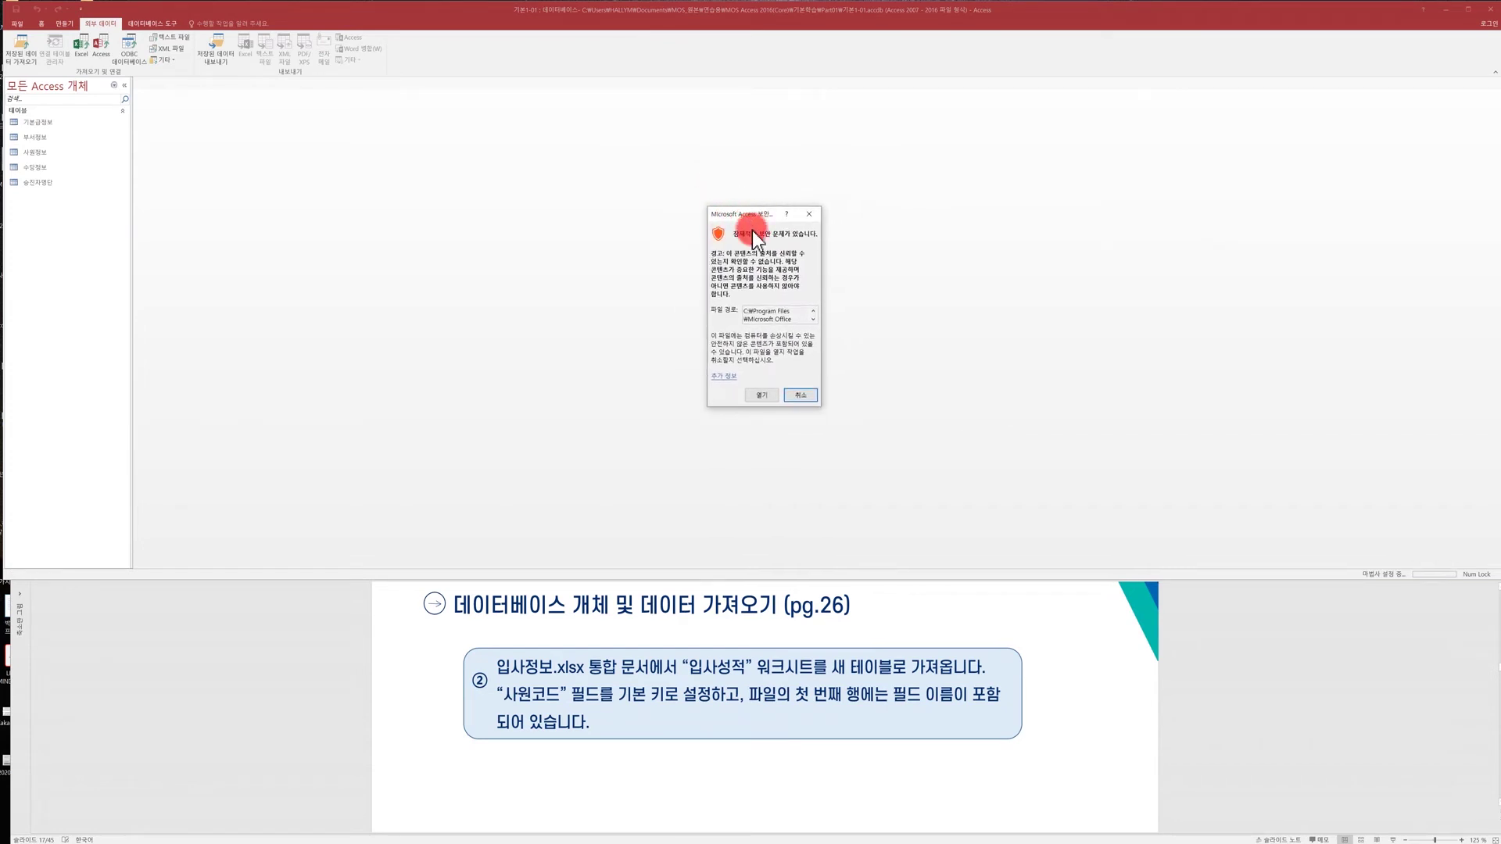
click(765, 395)
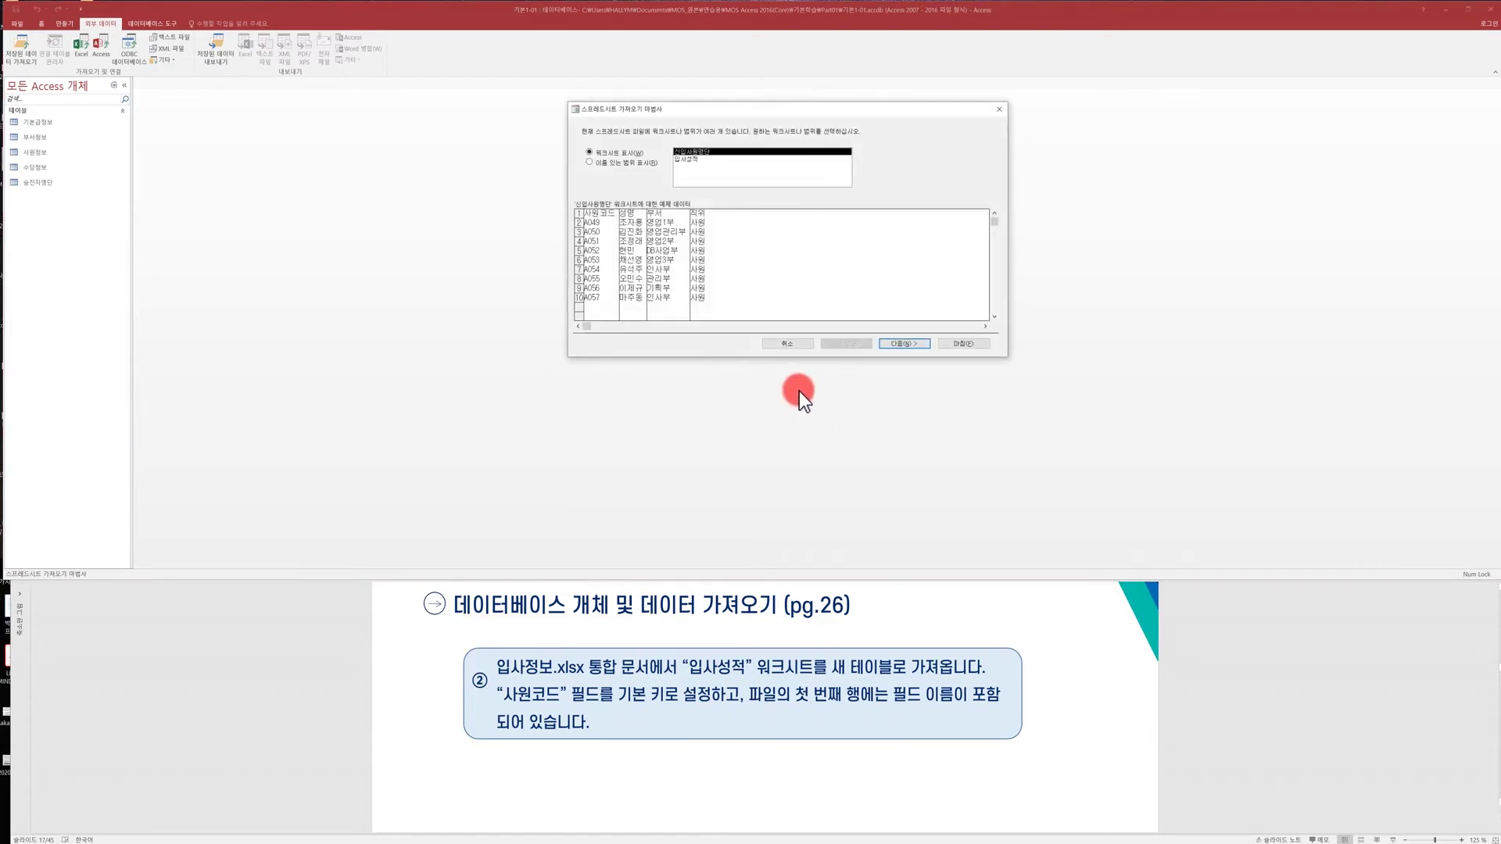
Step: Compare the two worksheets' sample data in the spreadsheet import wizard, choose the 입사성적 worksheet and continue
drag(809, 111, 786, 196)
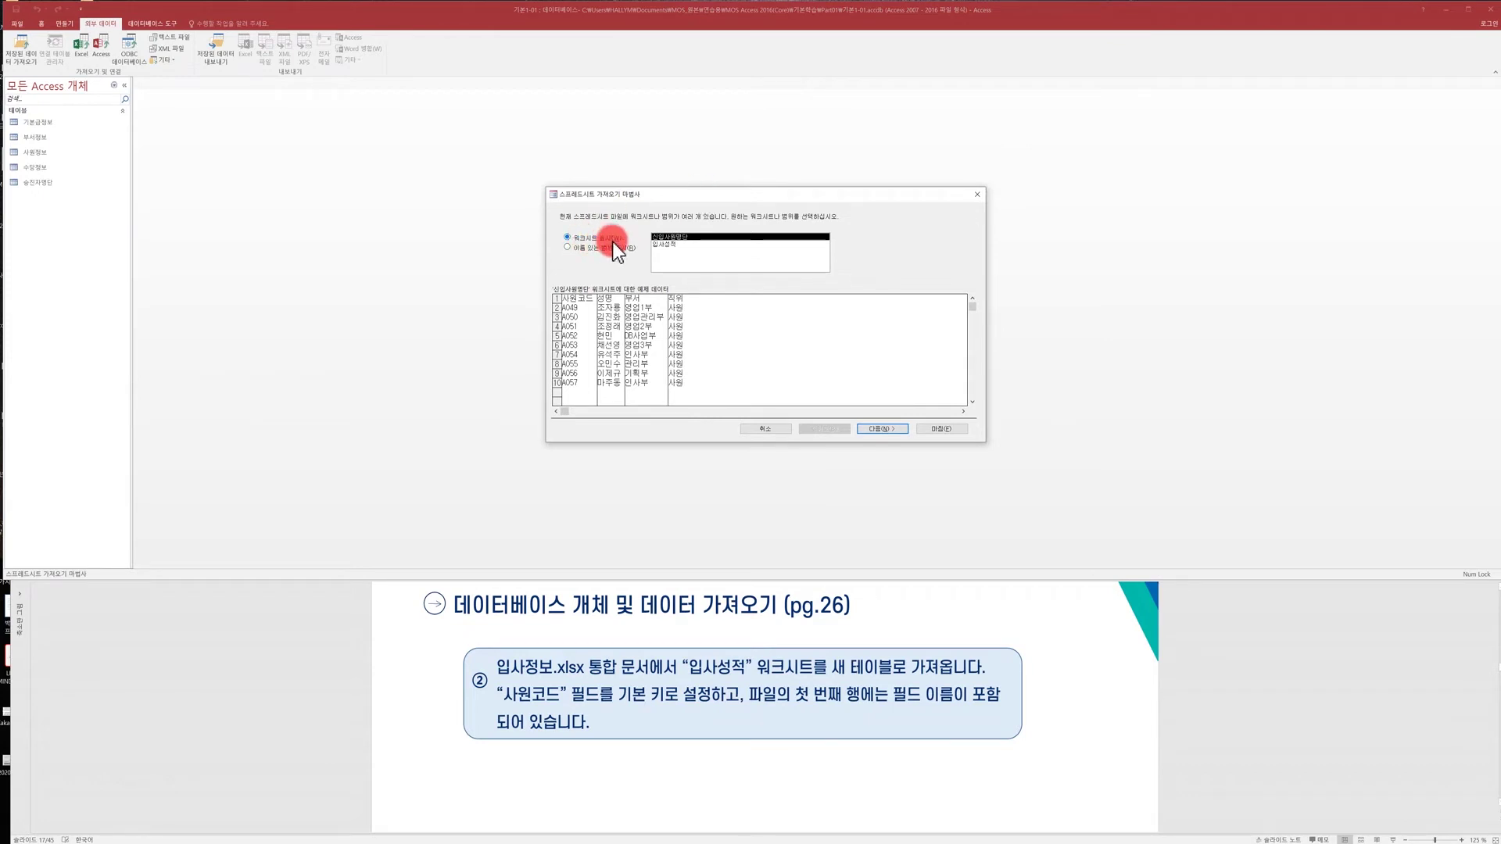
click(669, 245)
click(671, 237)
click(669, 246)
click(677, 238)
click(674, 245)
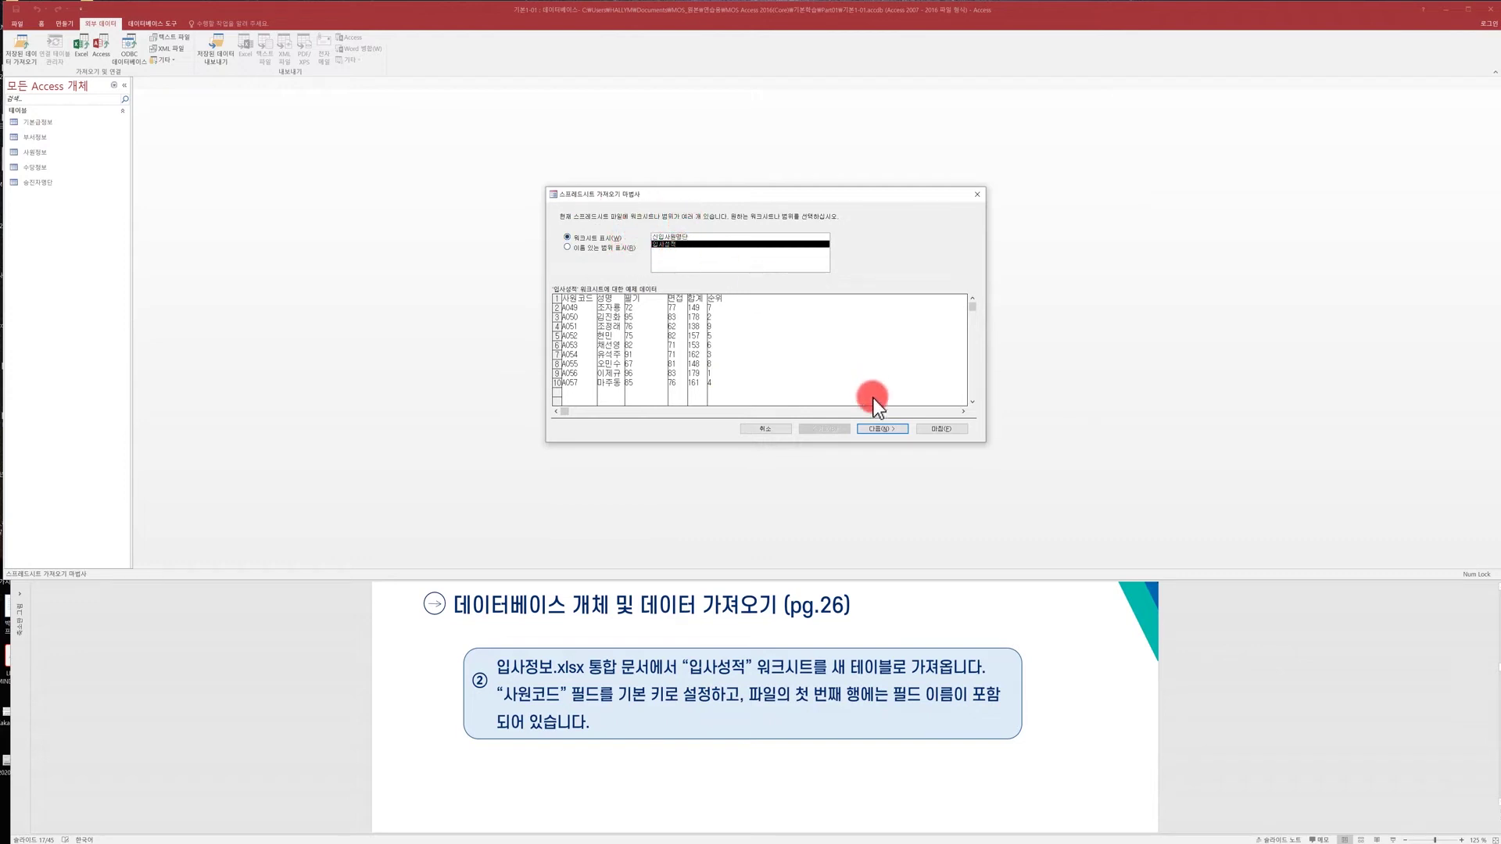
click(879, 430)
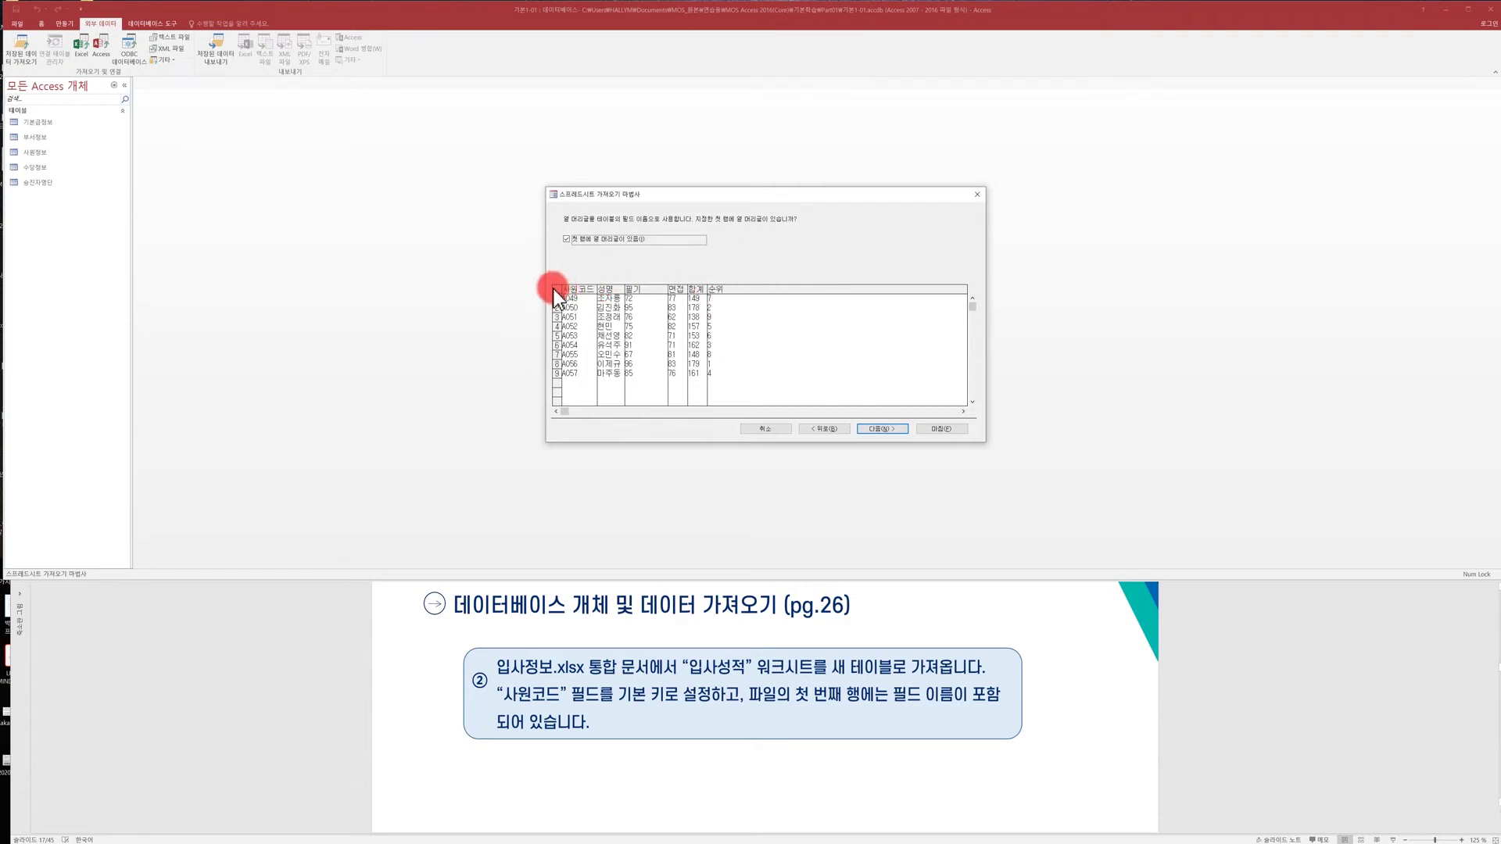
Step: Use the first row as column headings for the import and accept the default field options
click(567, 239)
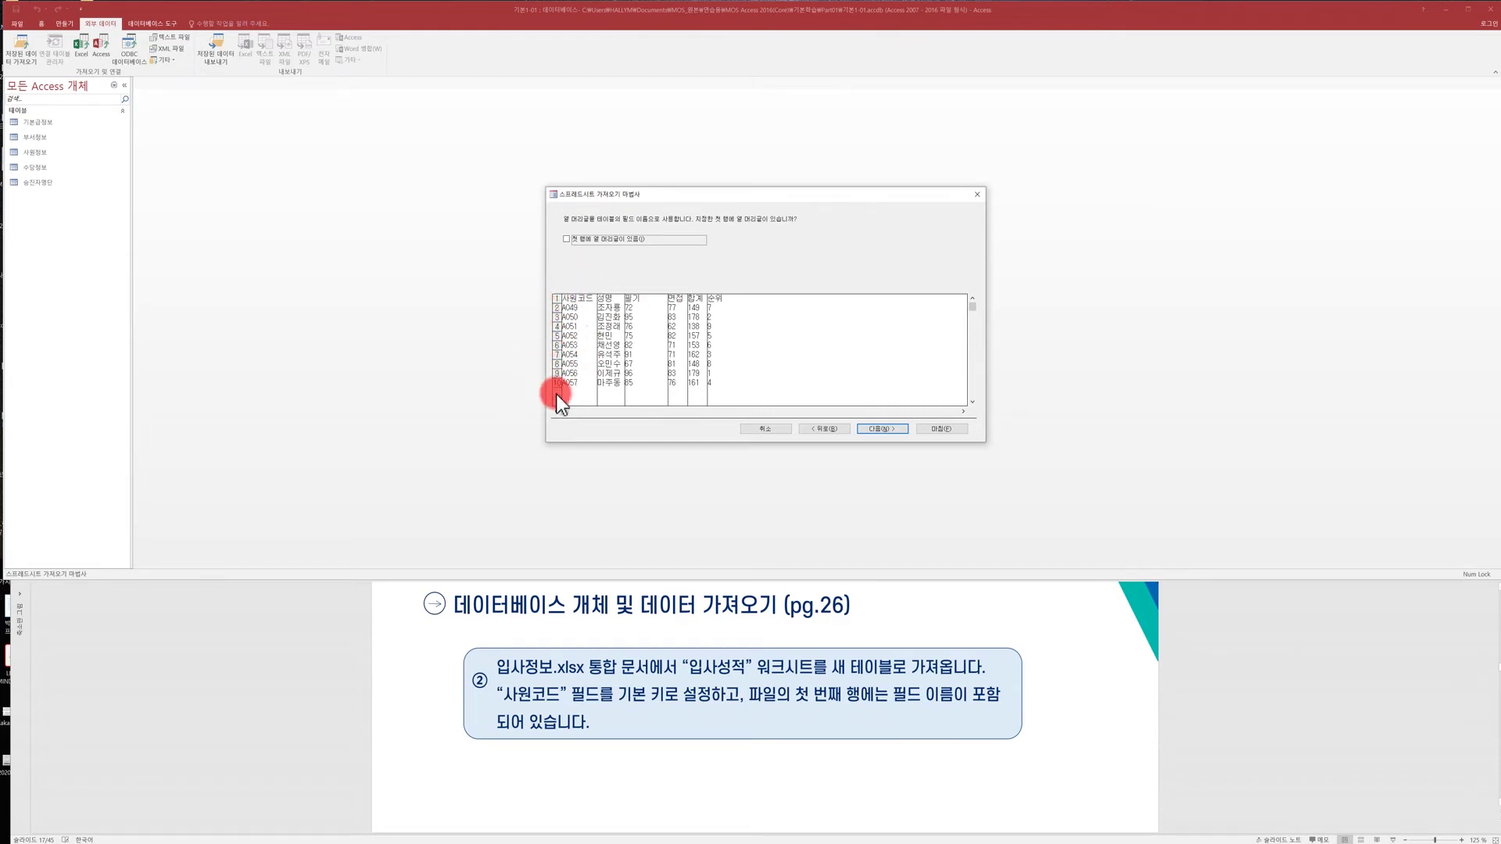
click(567, 239)
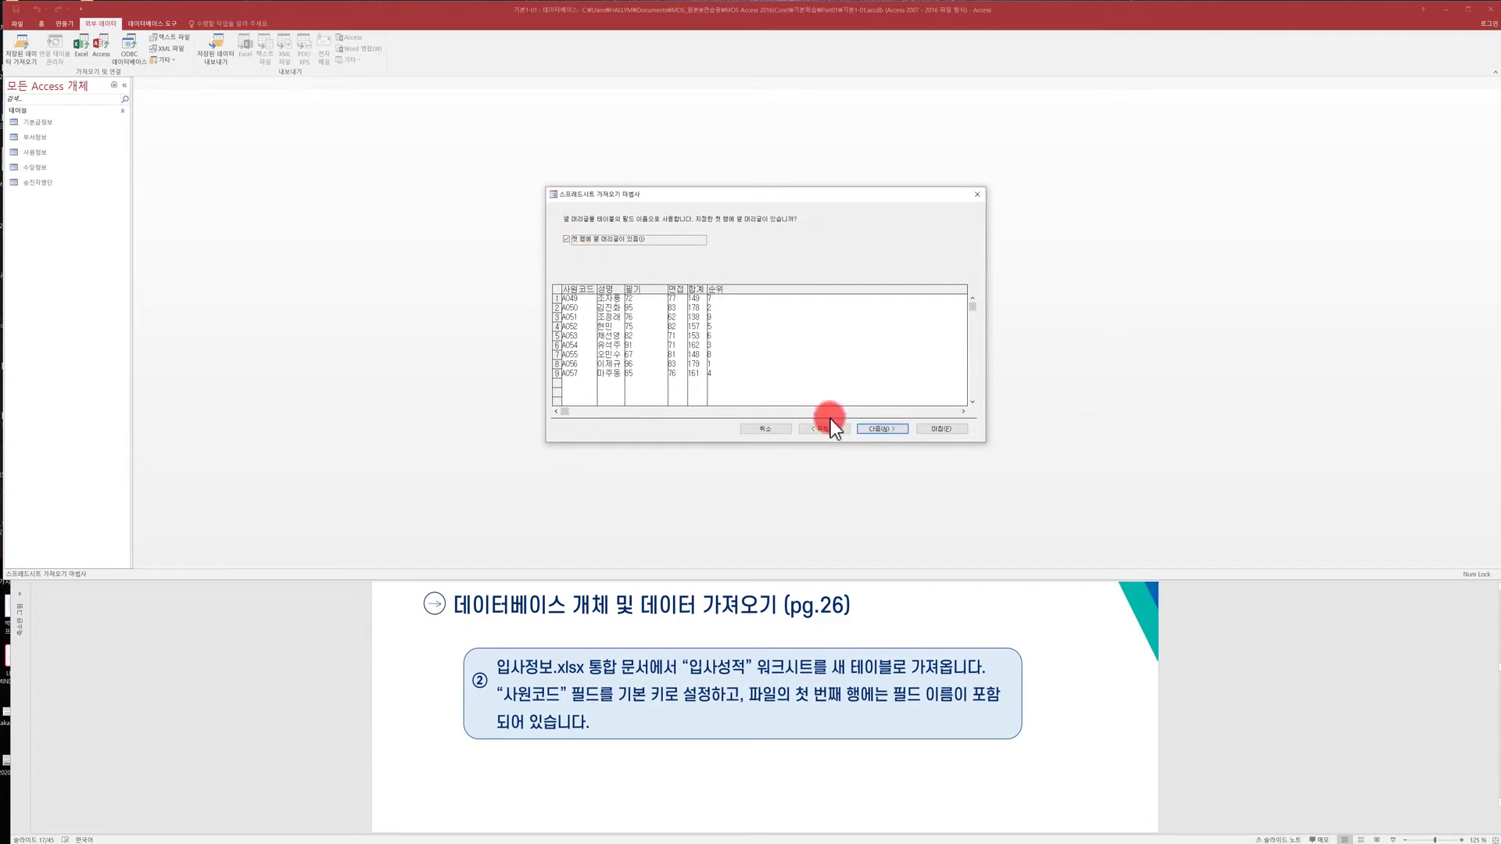
click(870, 430)
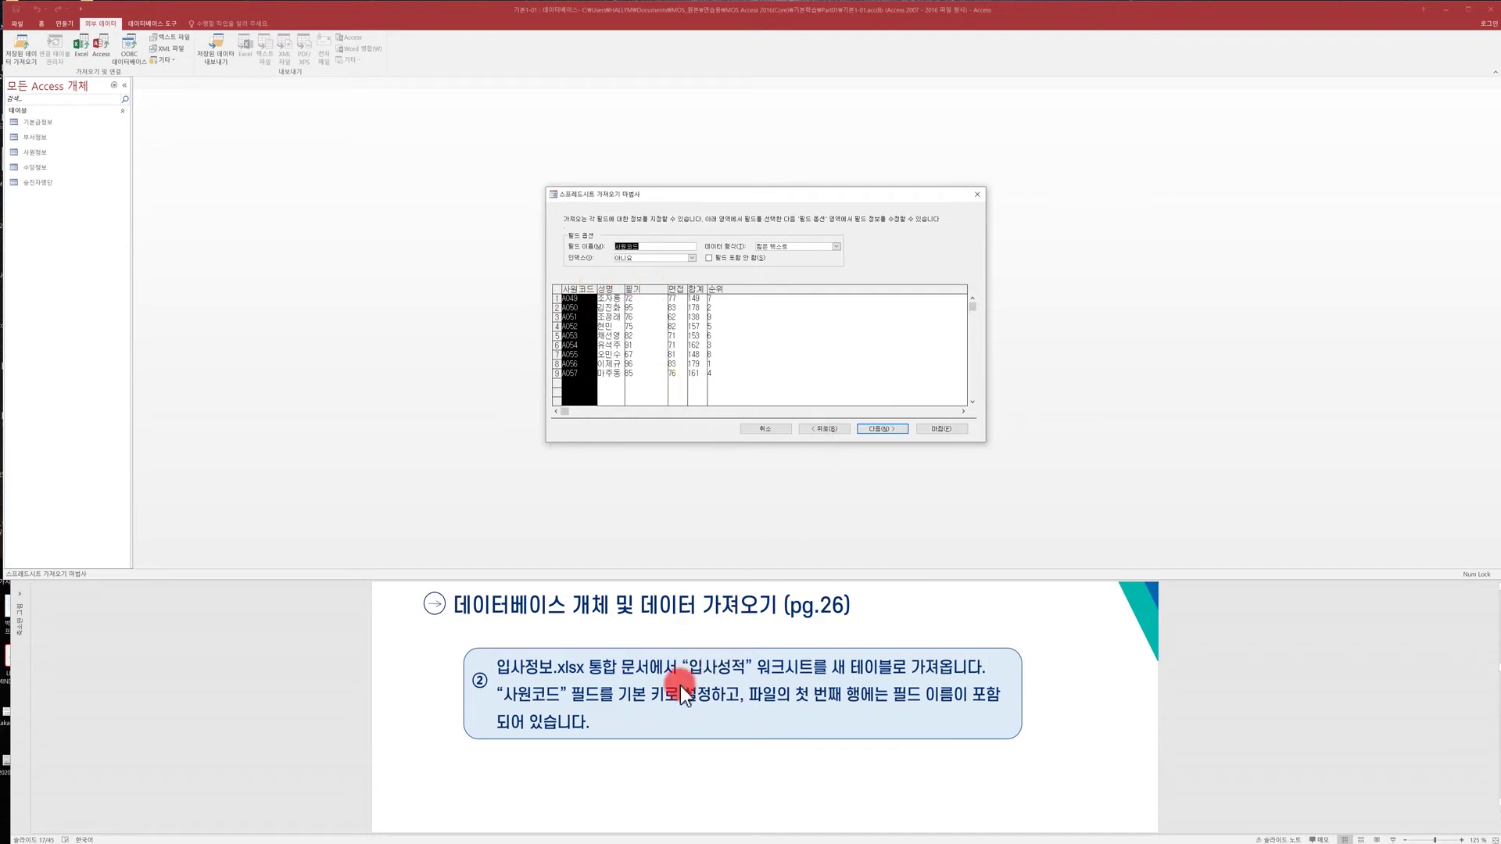
click(880, 429)
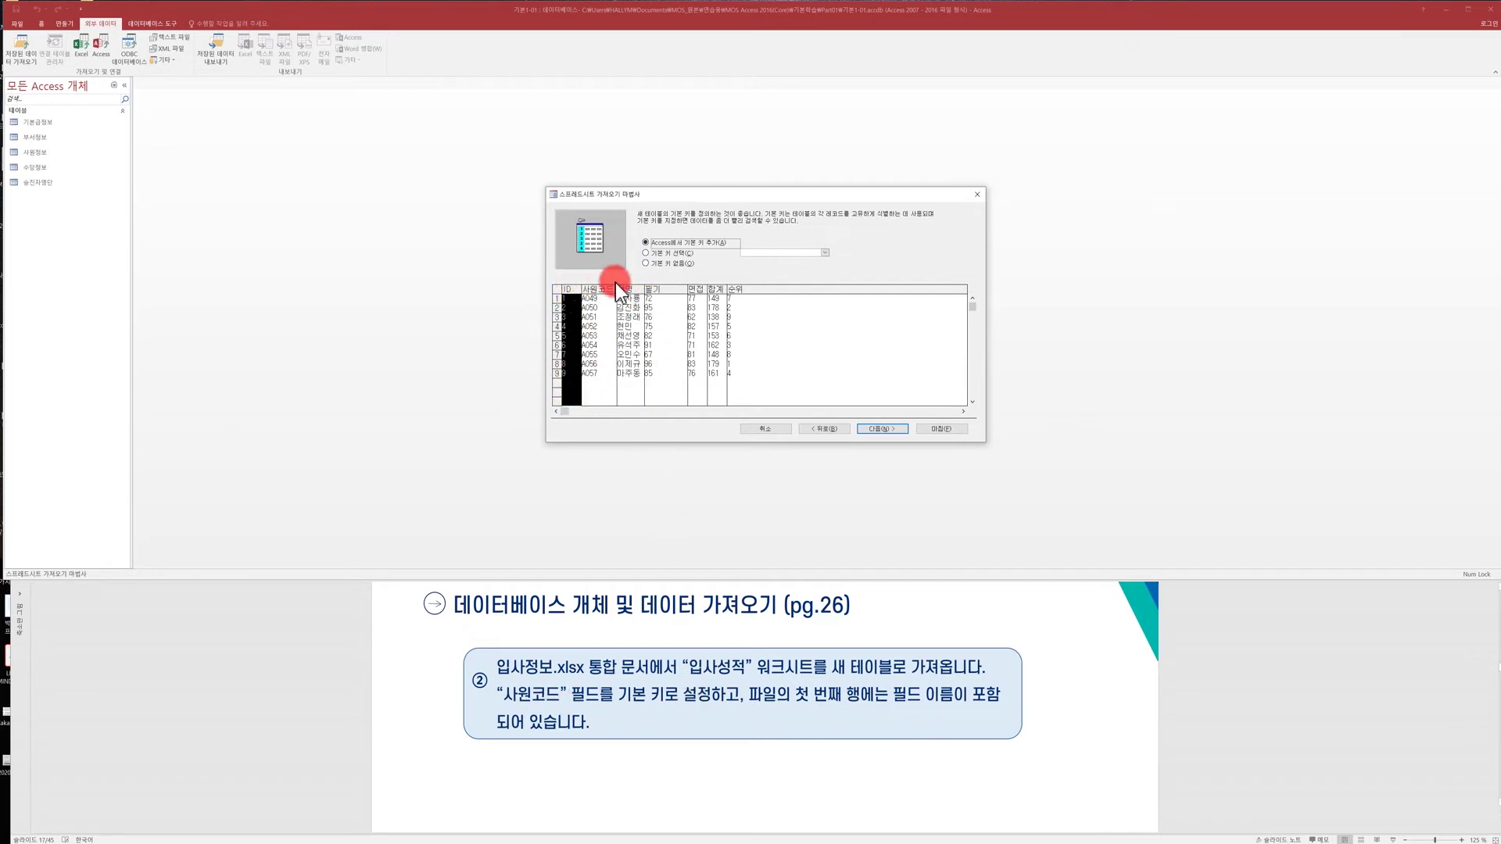
Step: Choose 사원코드 as the new table's primary key and continue to the wizard's table name page
click(645, 253)
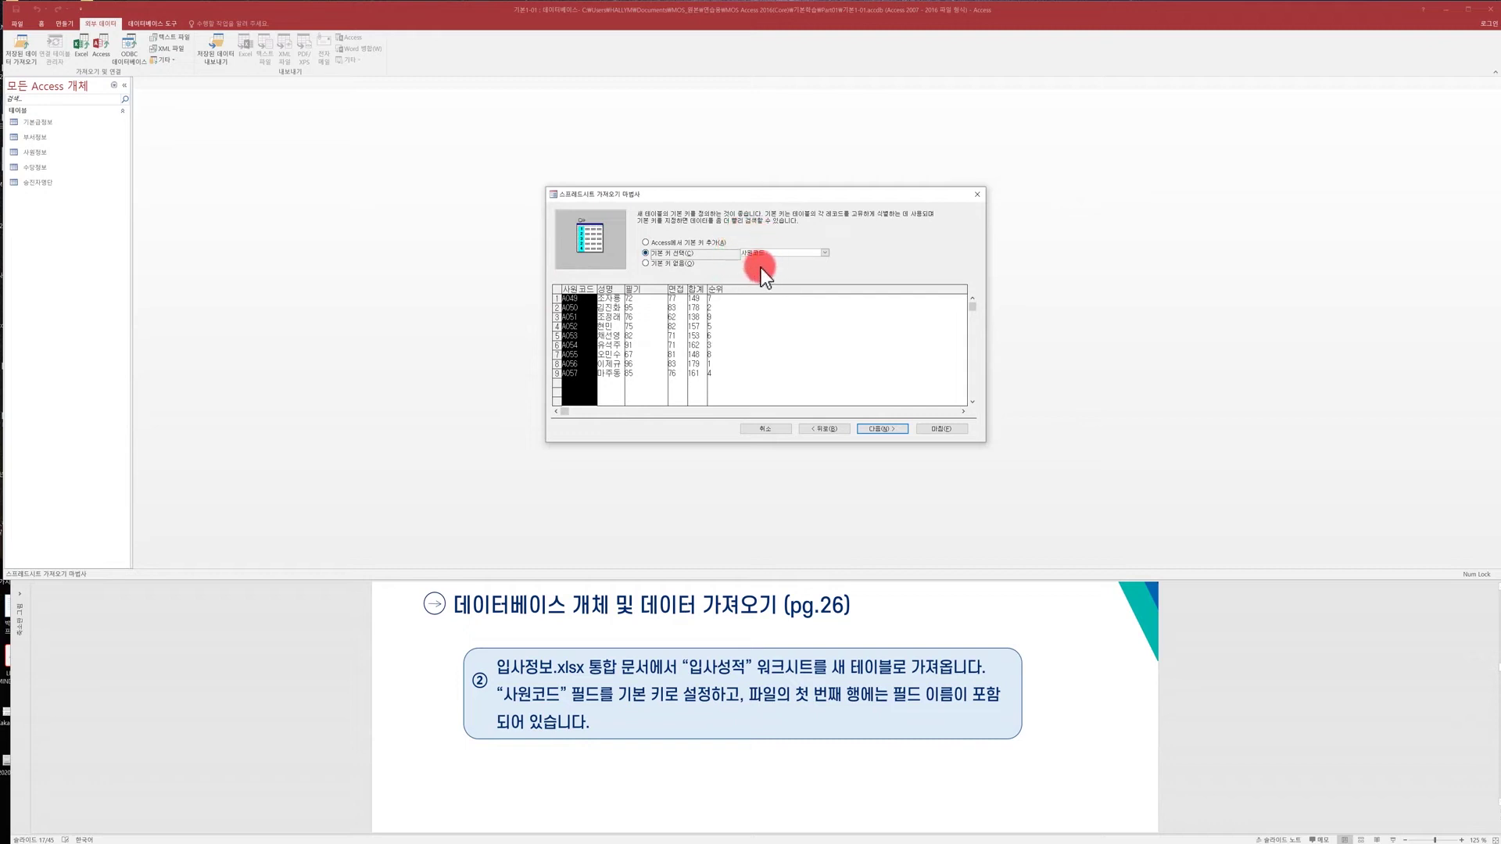
click(904, 430)
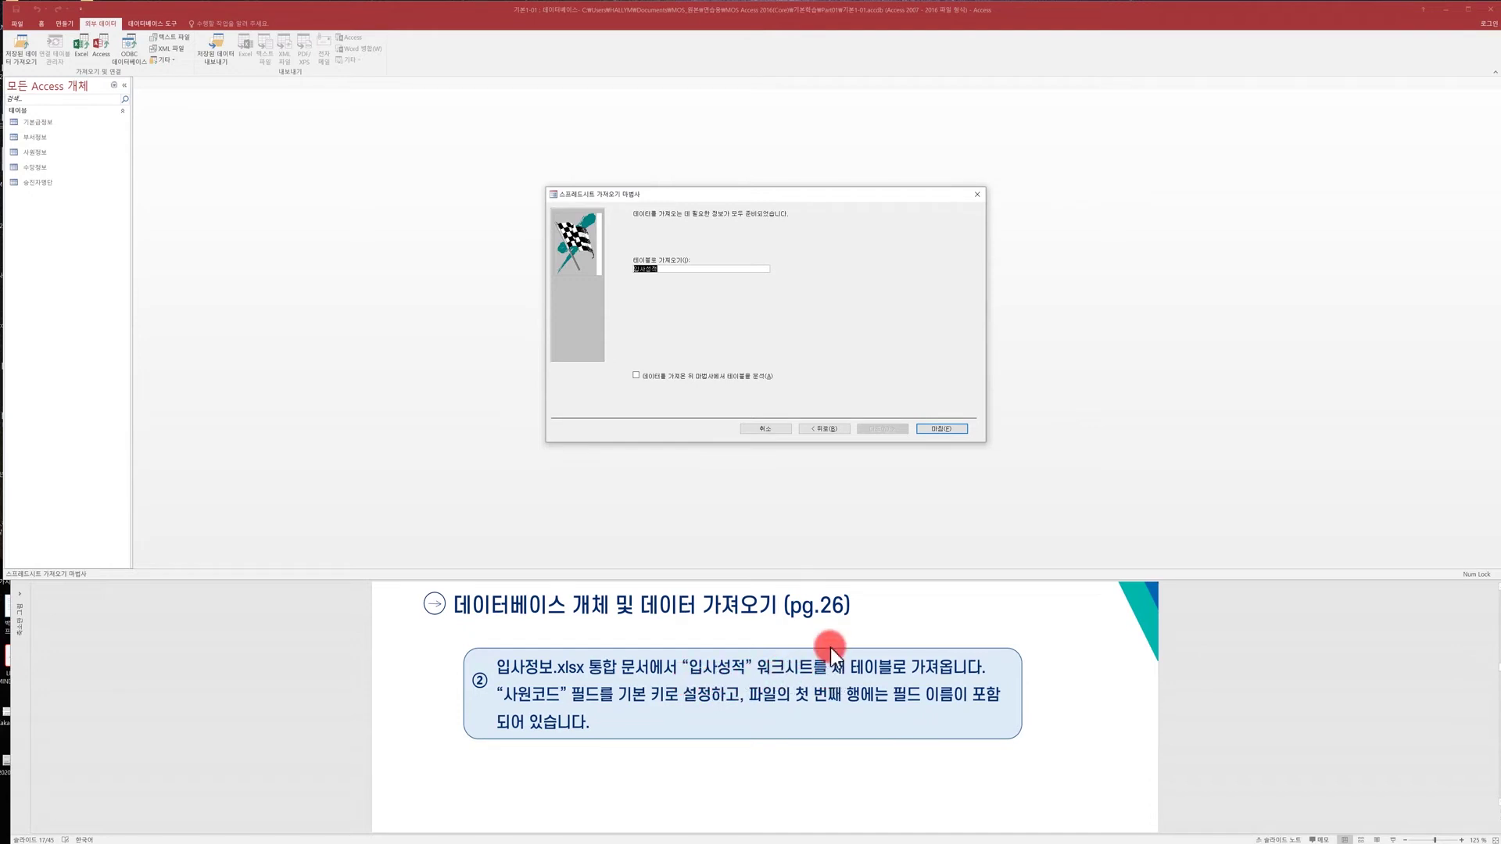
click(853, 656)
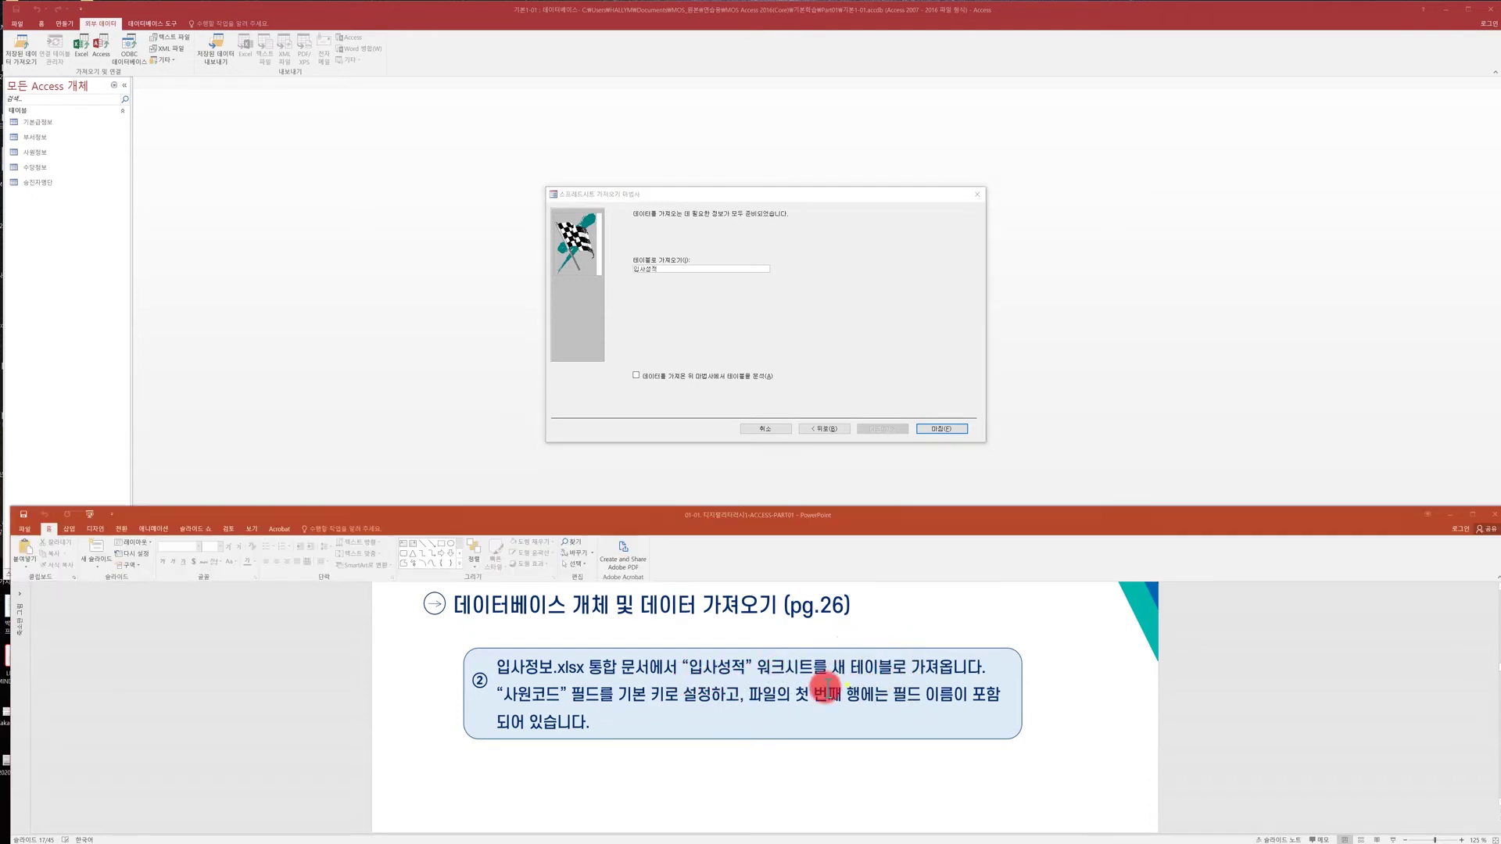
click(839, 469)
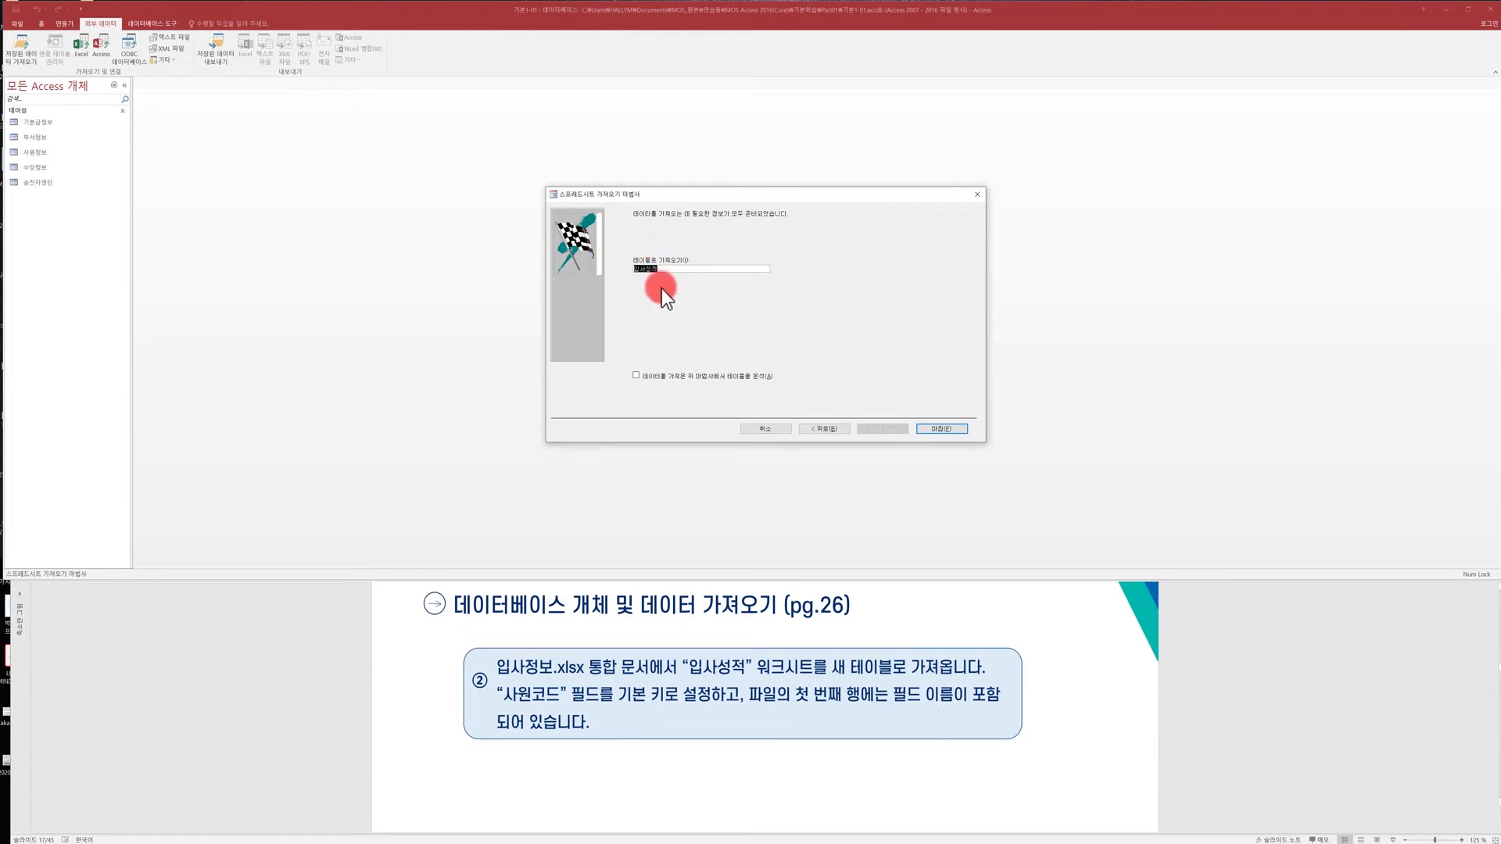
Step: Finish importing the worksheet as the 입사성적 table and close the wizard without saving the import steps
click(943, 429)
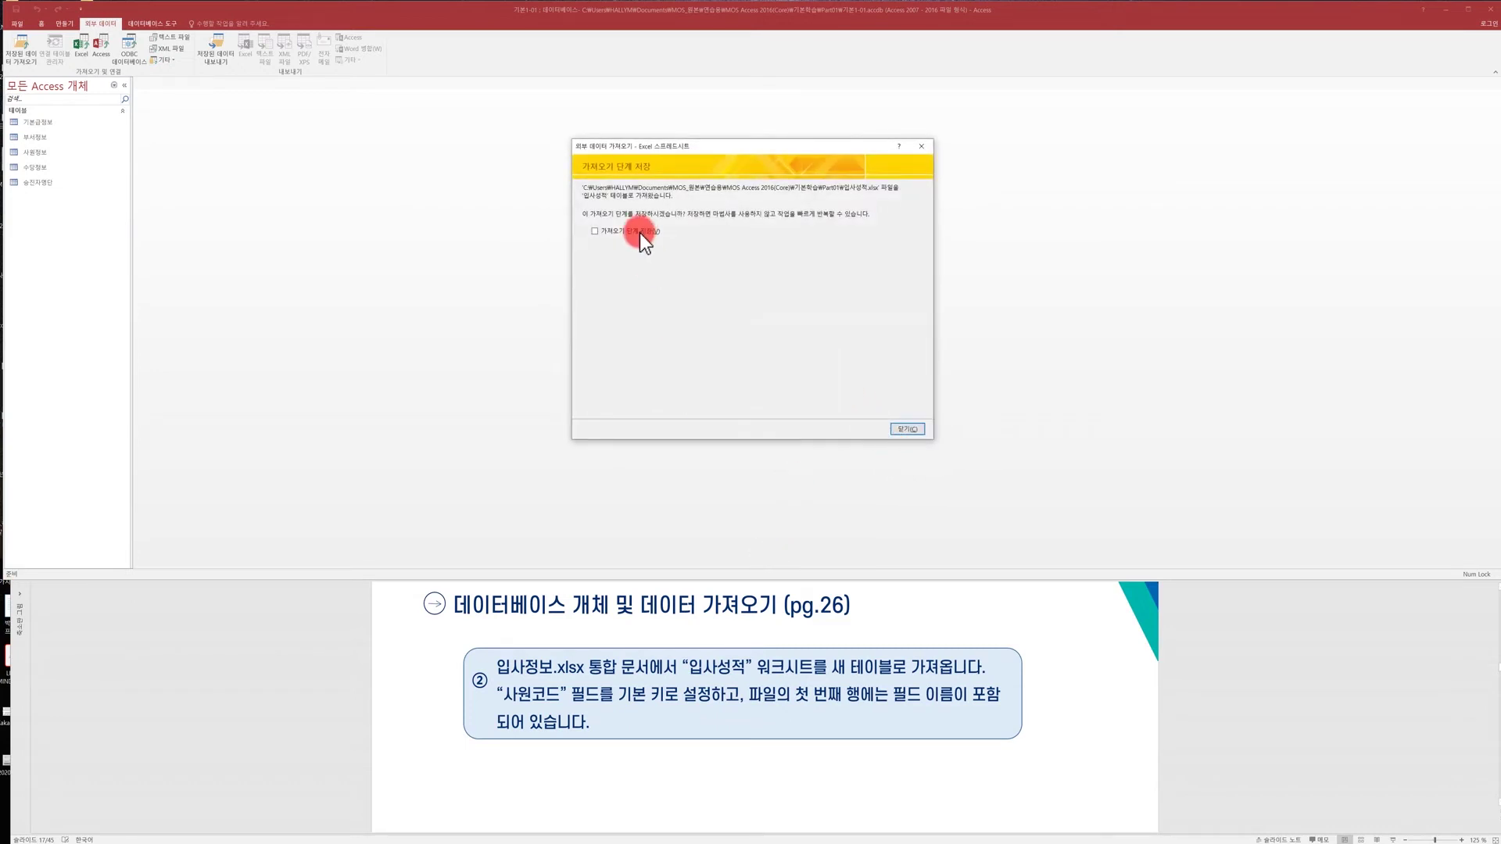
drag(702, 144, 705, 179)
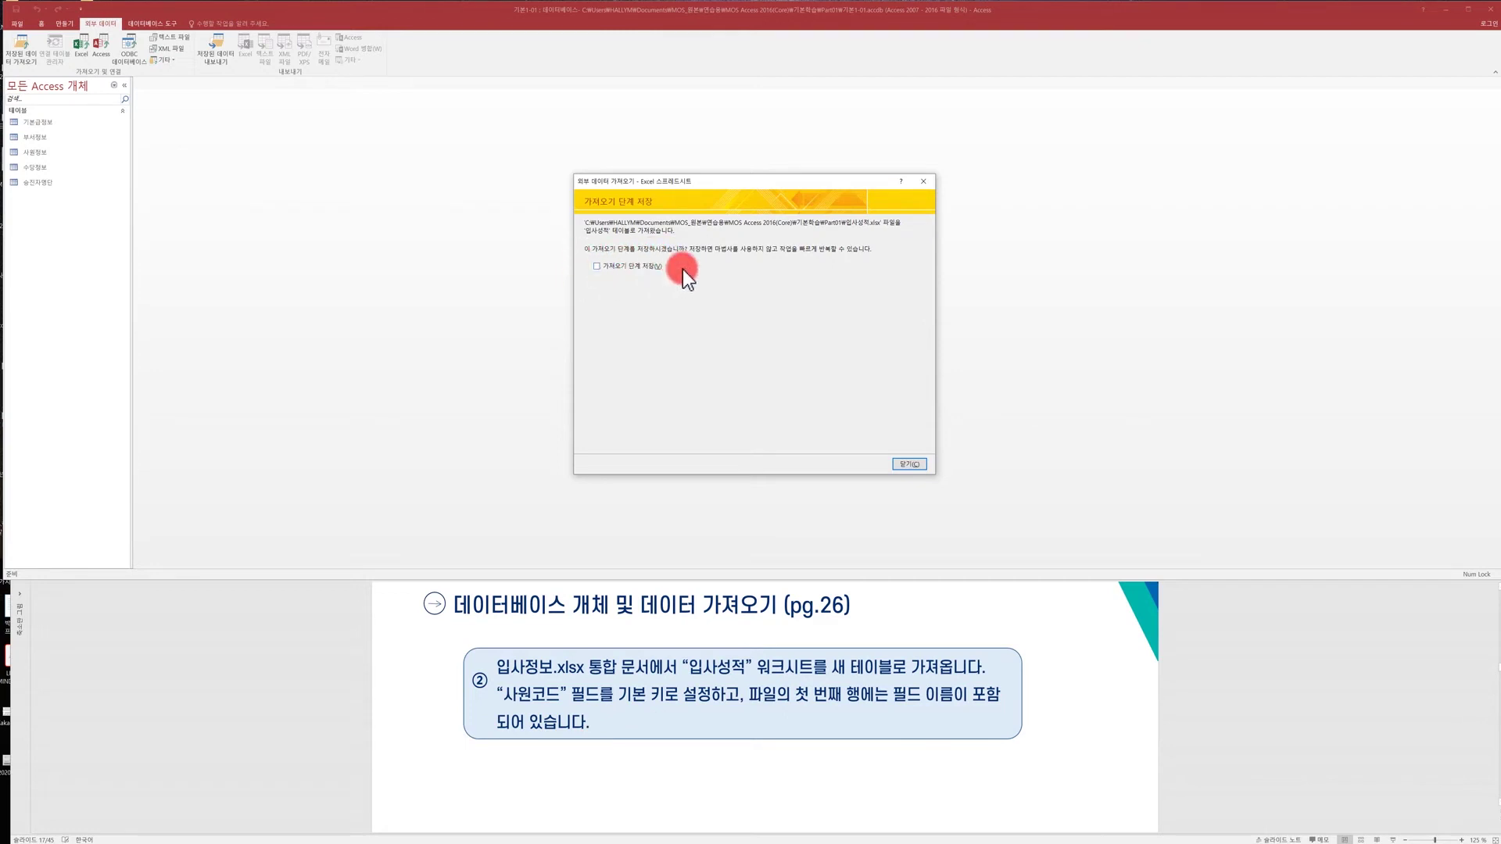
click(907, 466)
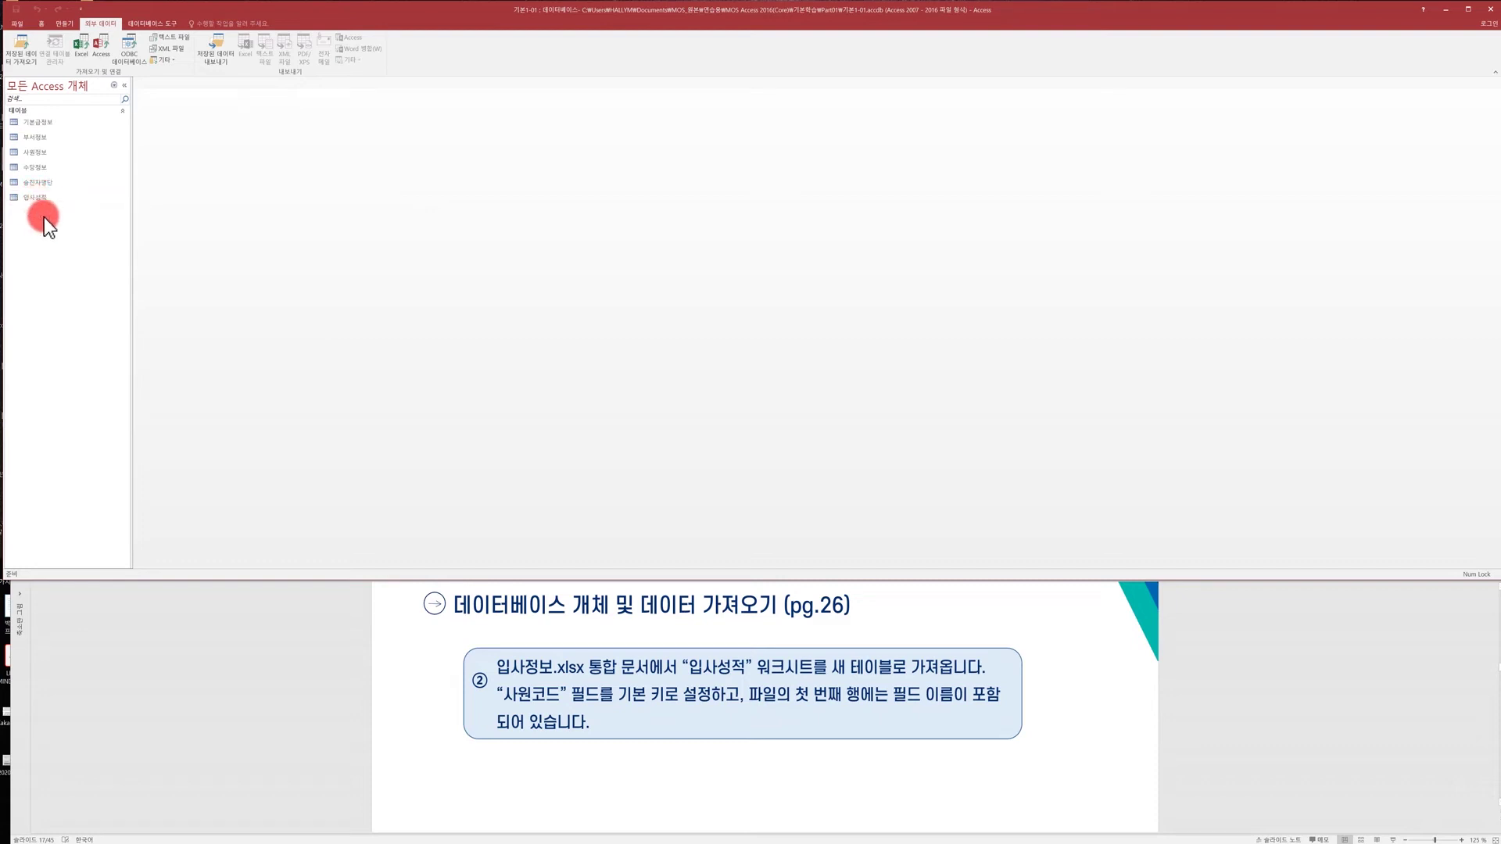
Step: Advance the task slide to the object deletion exercise and delete the 기본급정보 table, confirming the deletion
key(Page_Down)
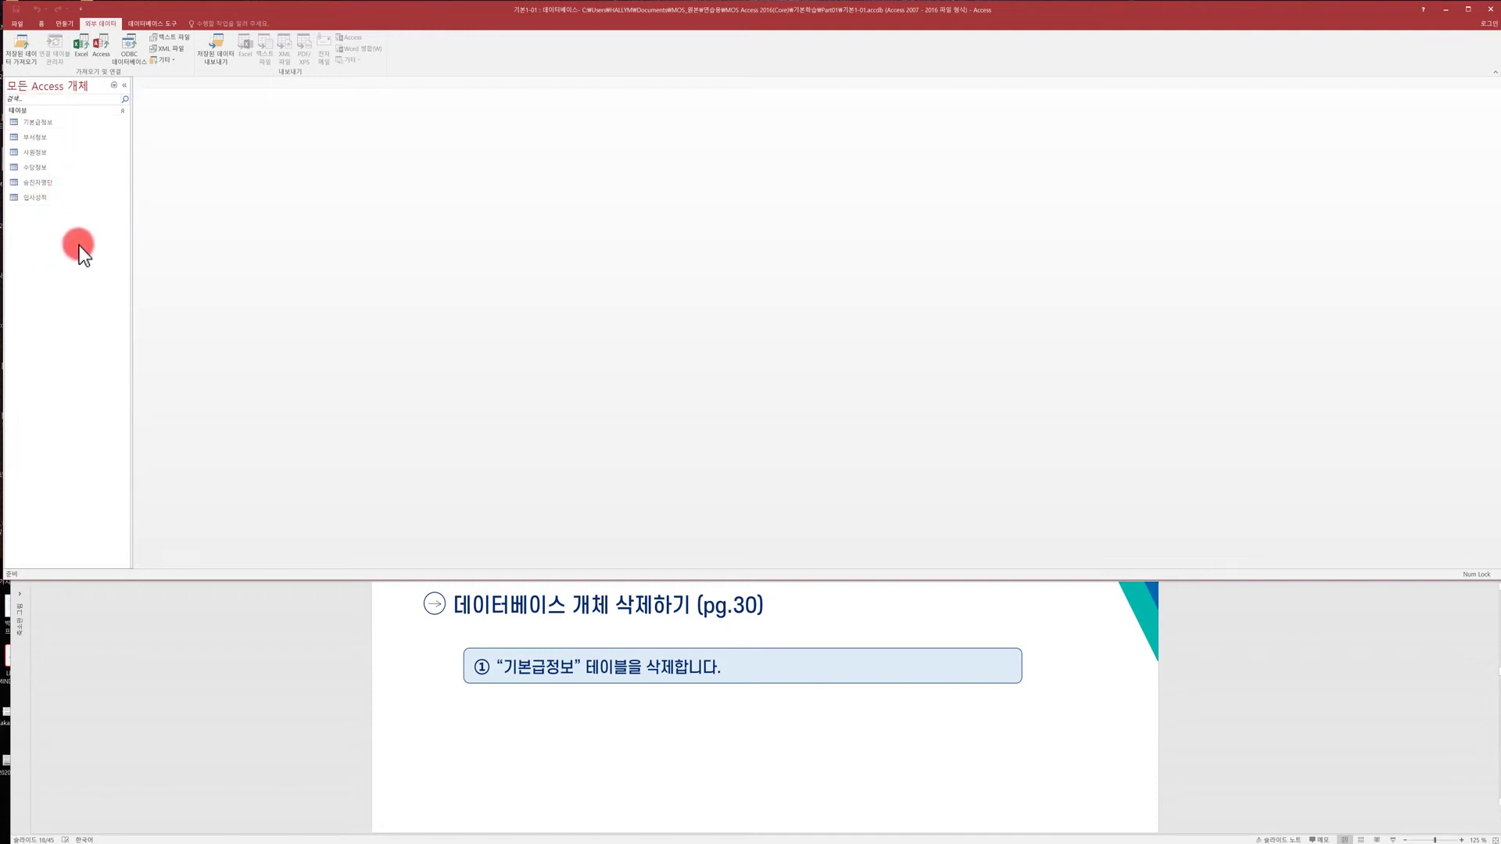
click(45, 124)
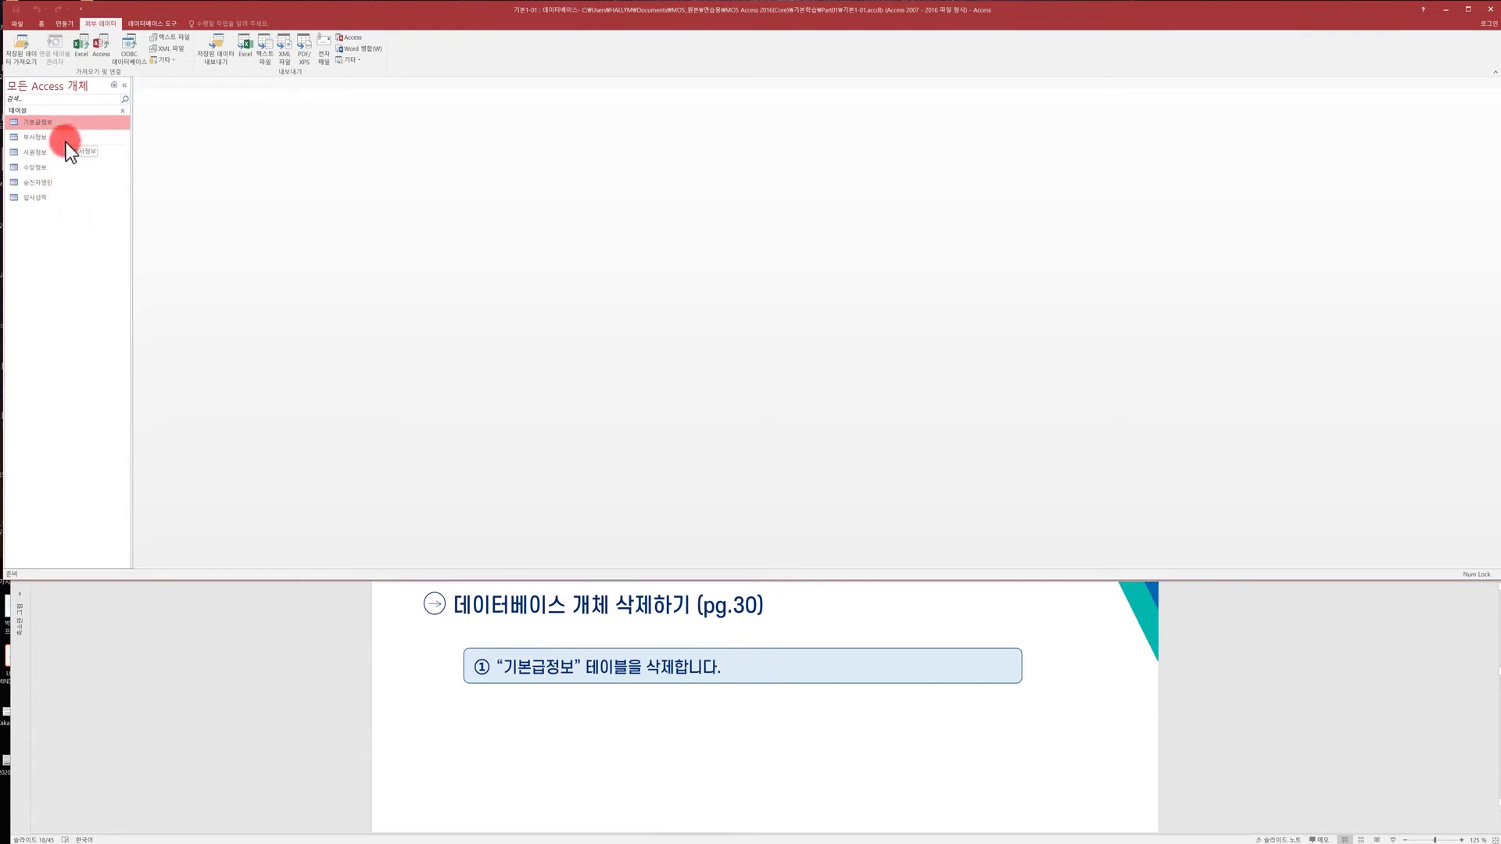
right_click(53, 122)
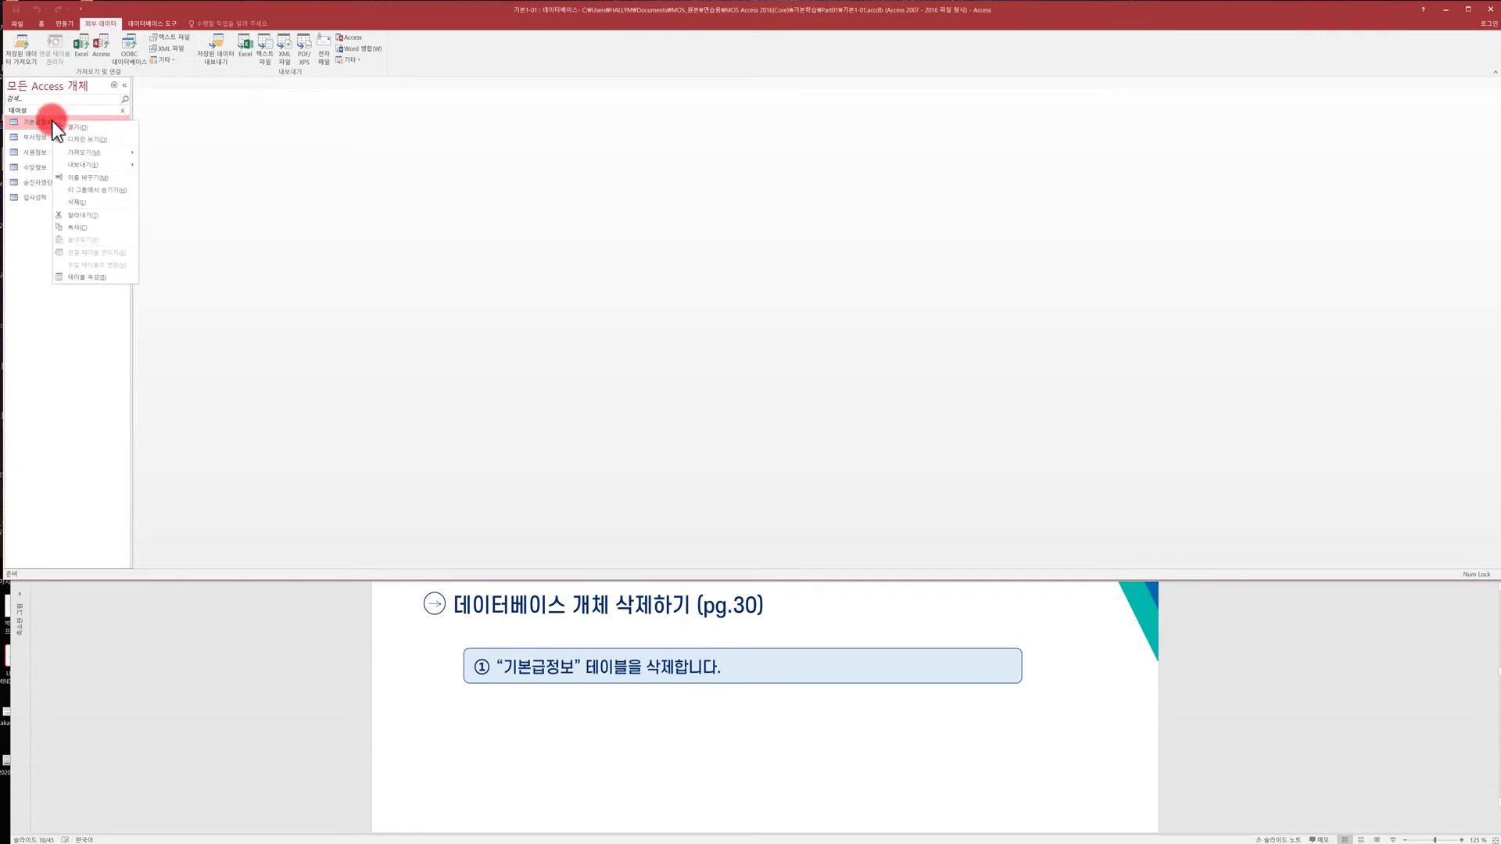
click(105, 203)
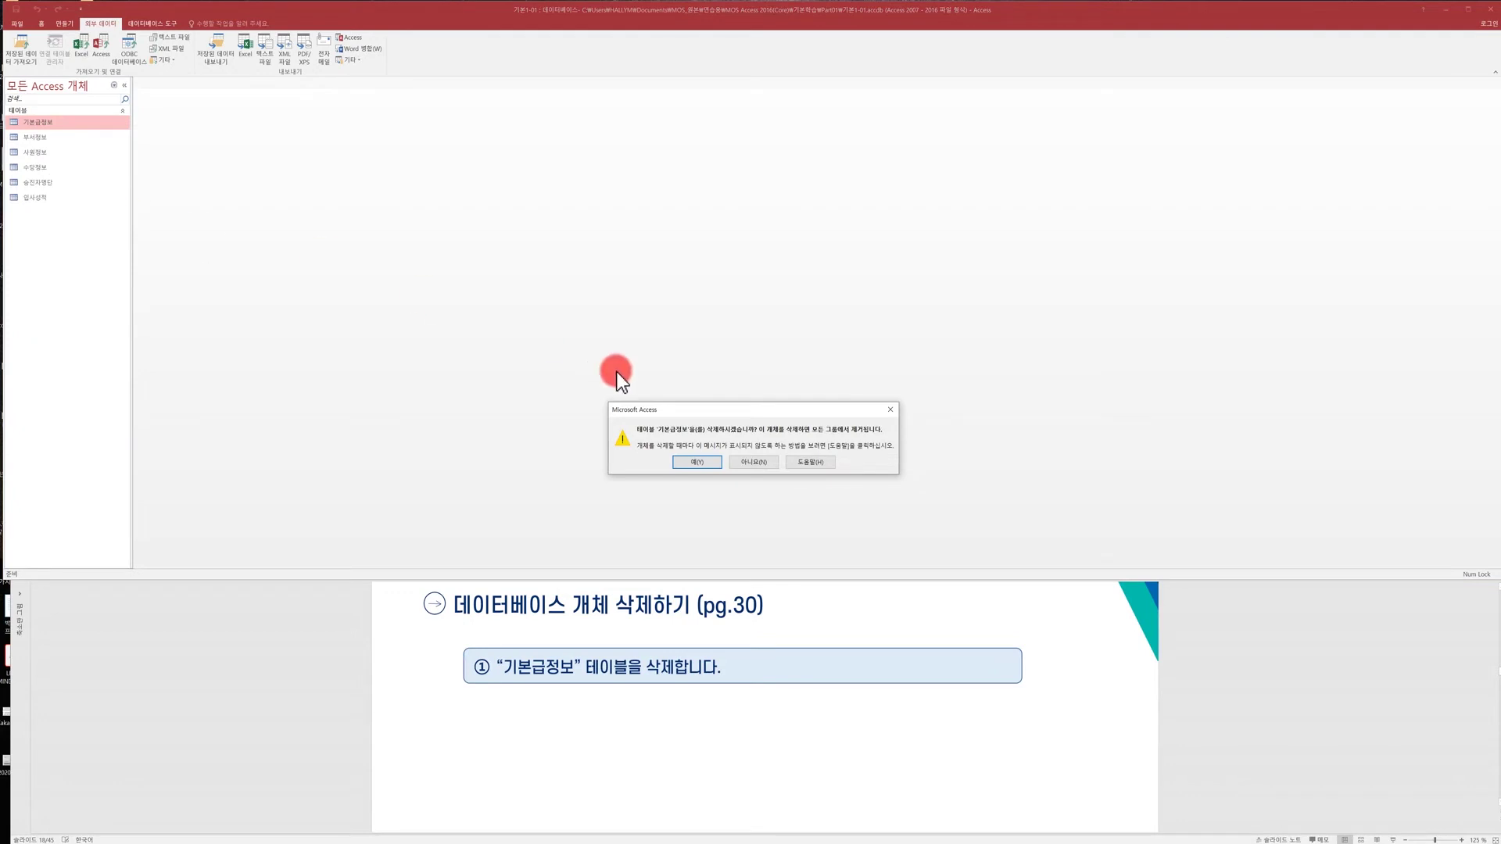
drag(804, 411, 764, 314)
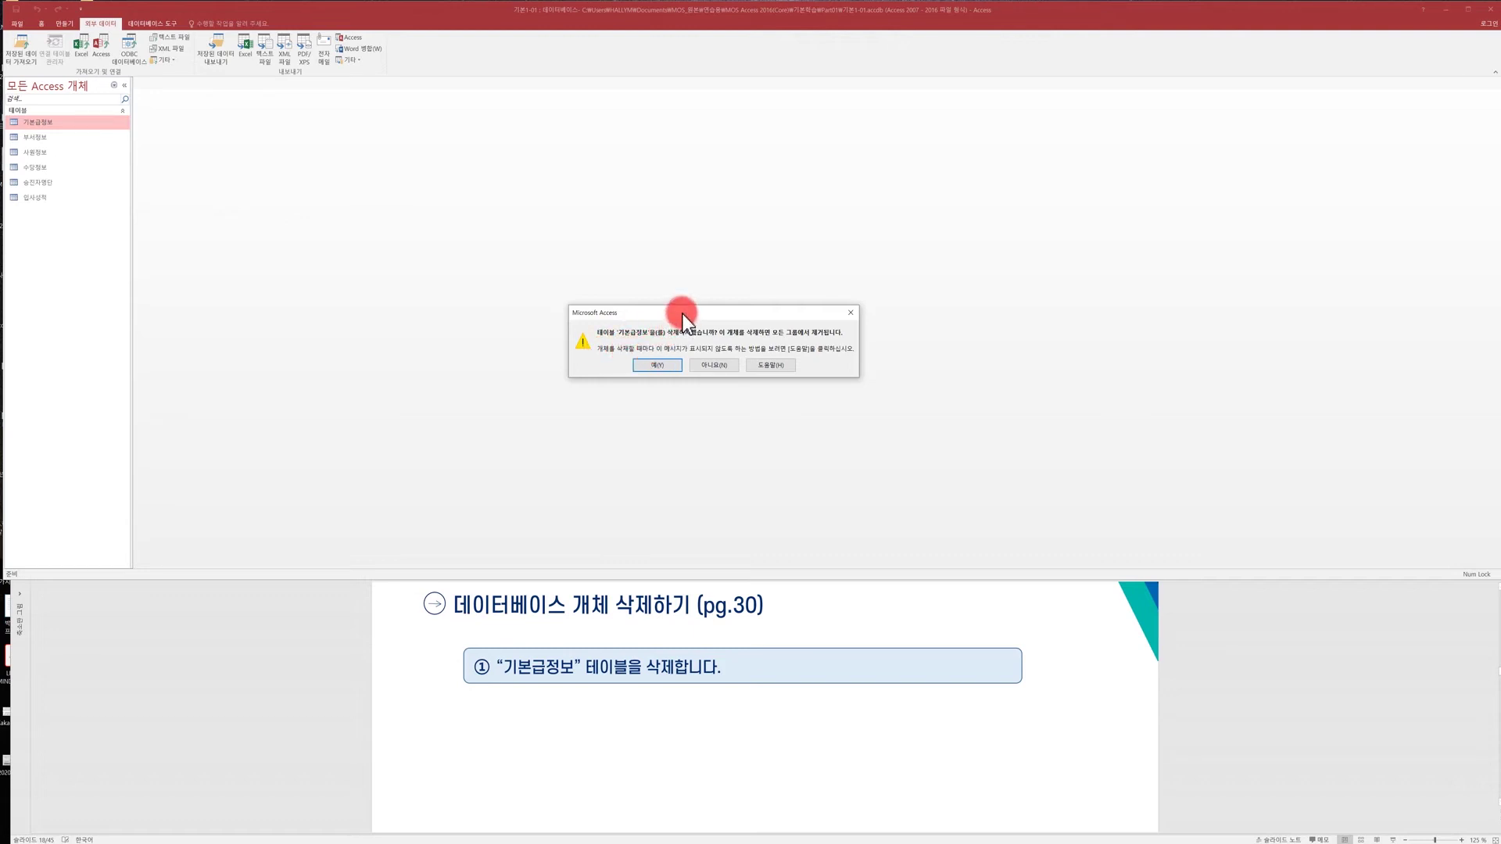
click(663, 365)
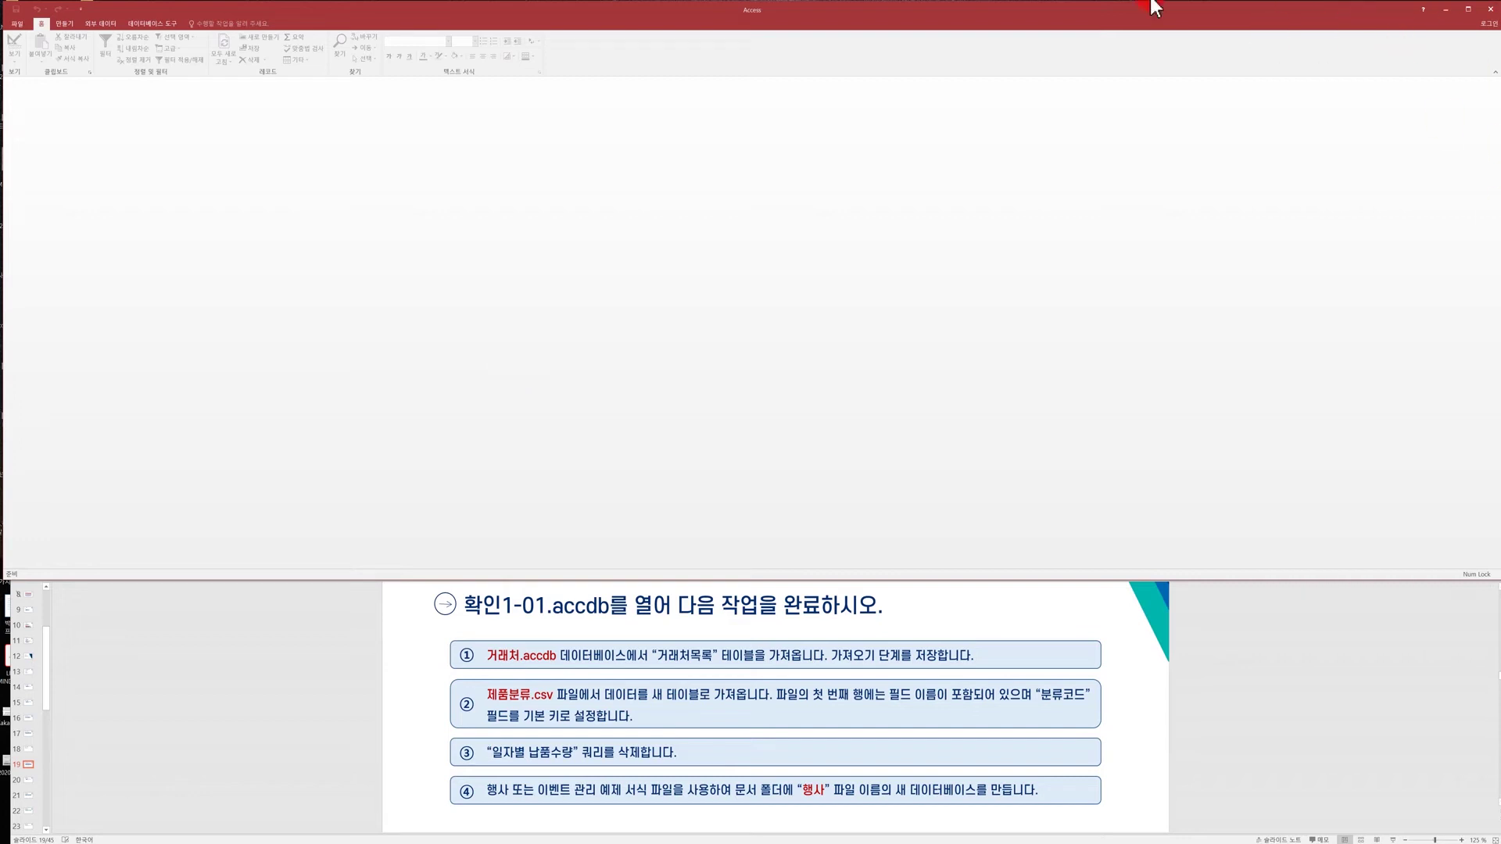
Step: Open the 확인1-01 database from the 확인학습 Part01 folder, enable its content and widen the navigation pane
click(19, 25)
click(22, 79)
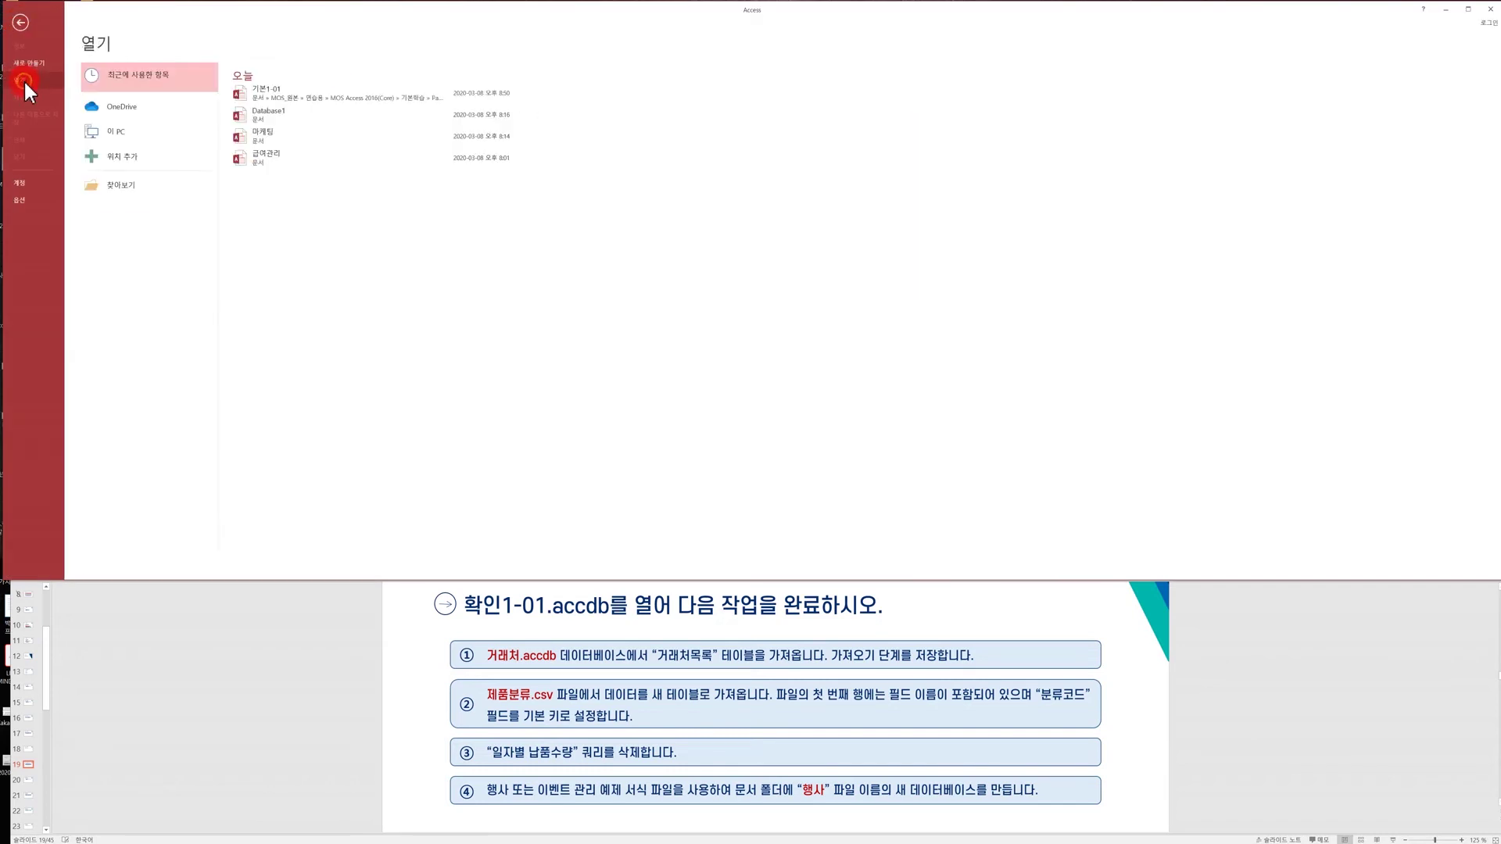
click(135, 192)
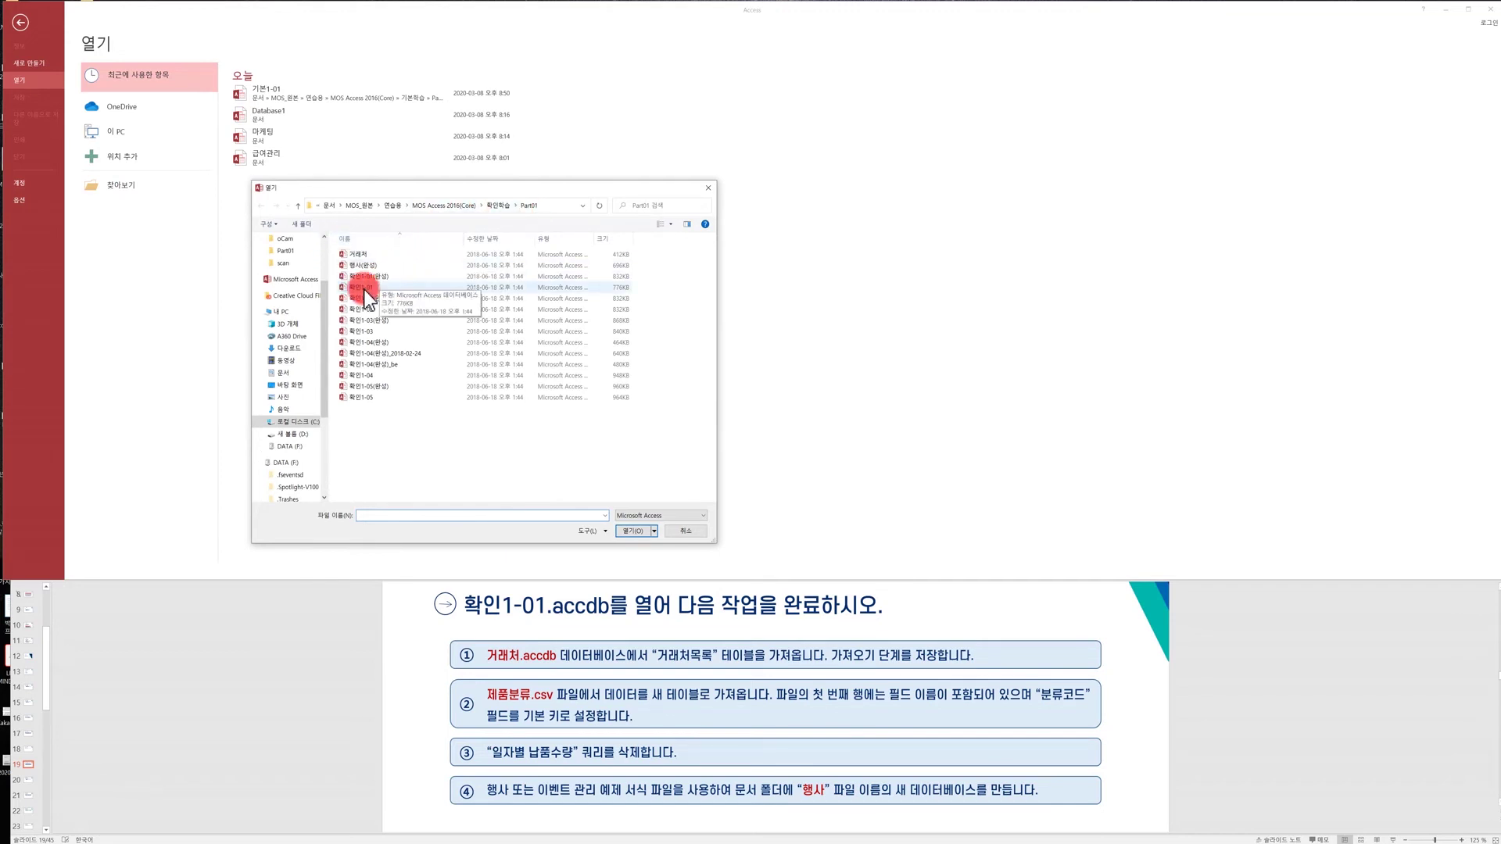
click(362, 287)
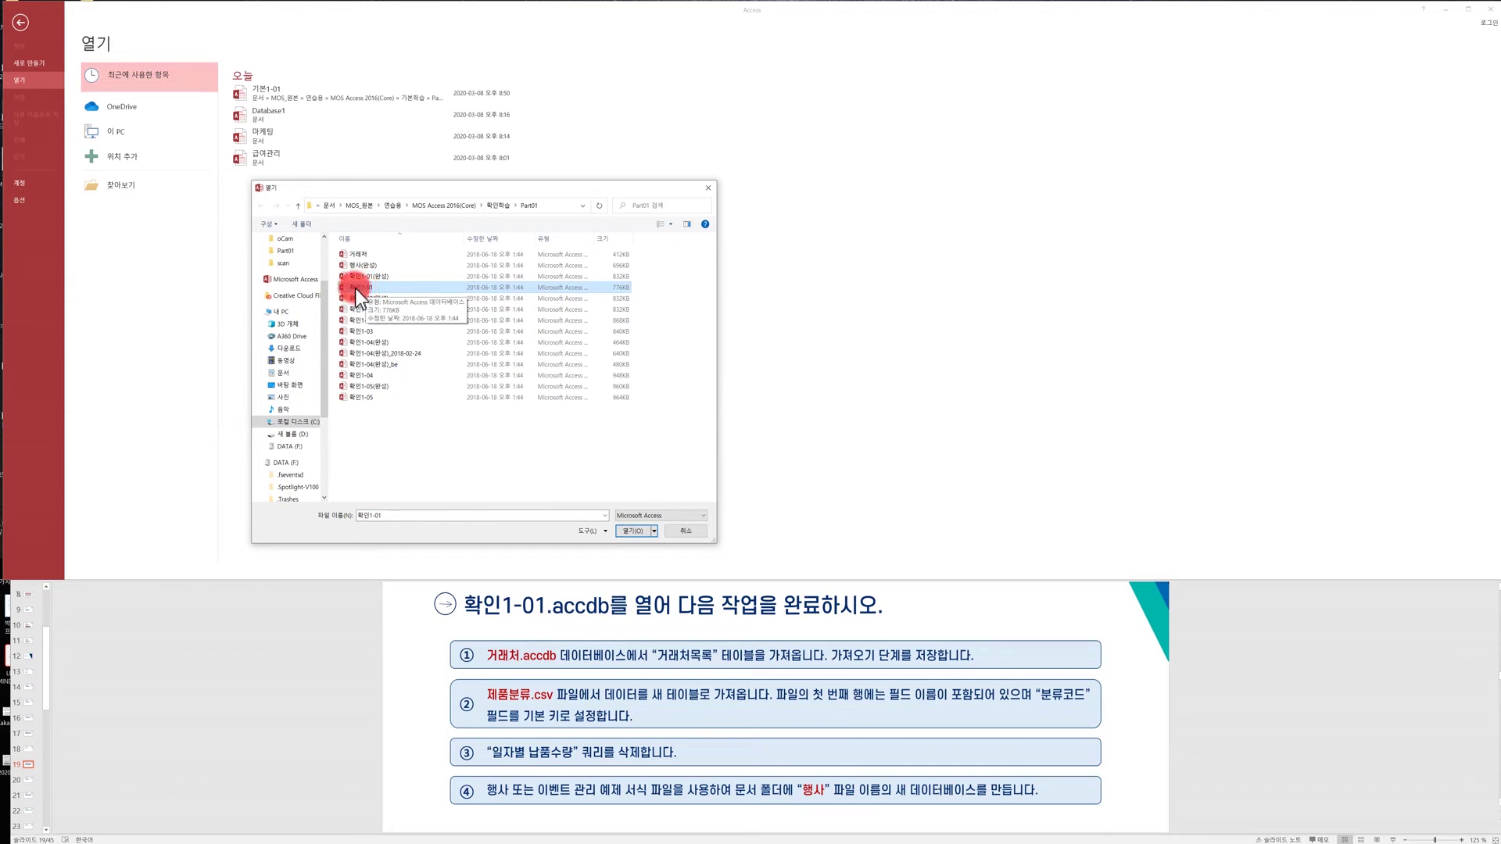
click(622, 529)
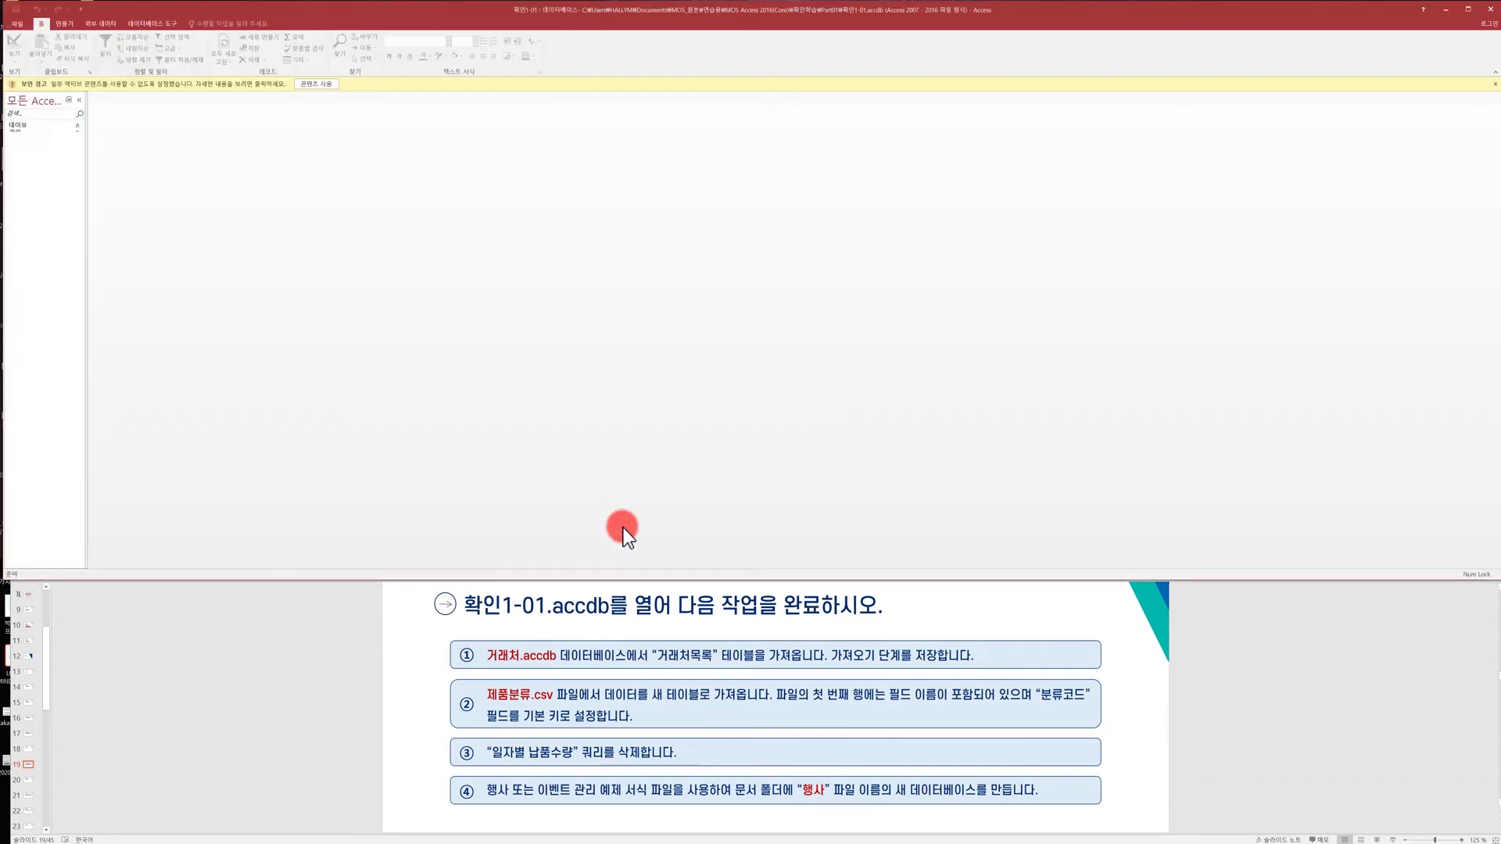
click(320, 86)
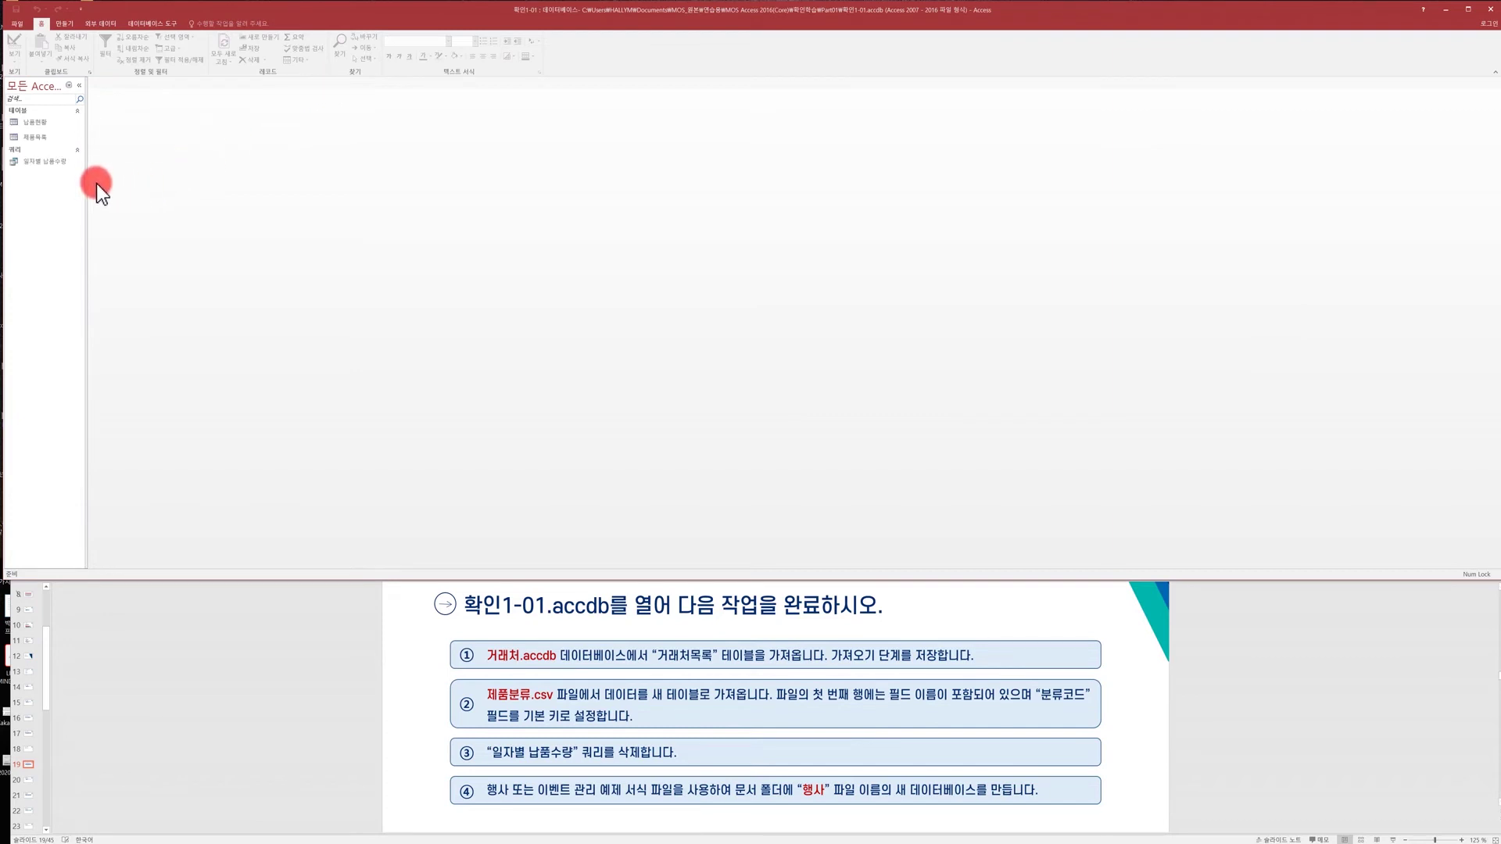
drag(87, 184, 170, 188)
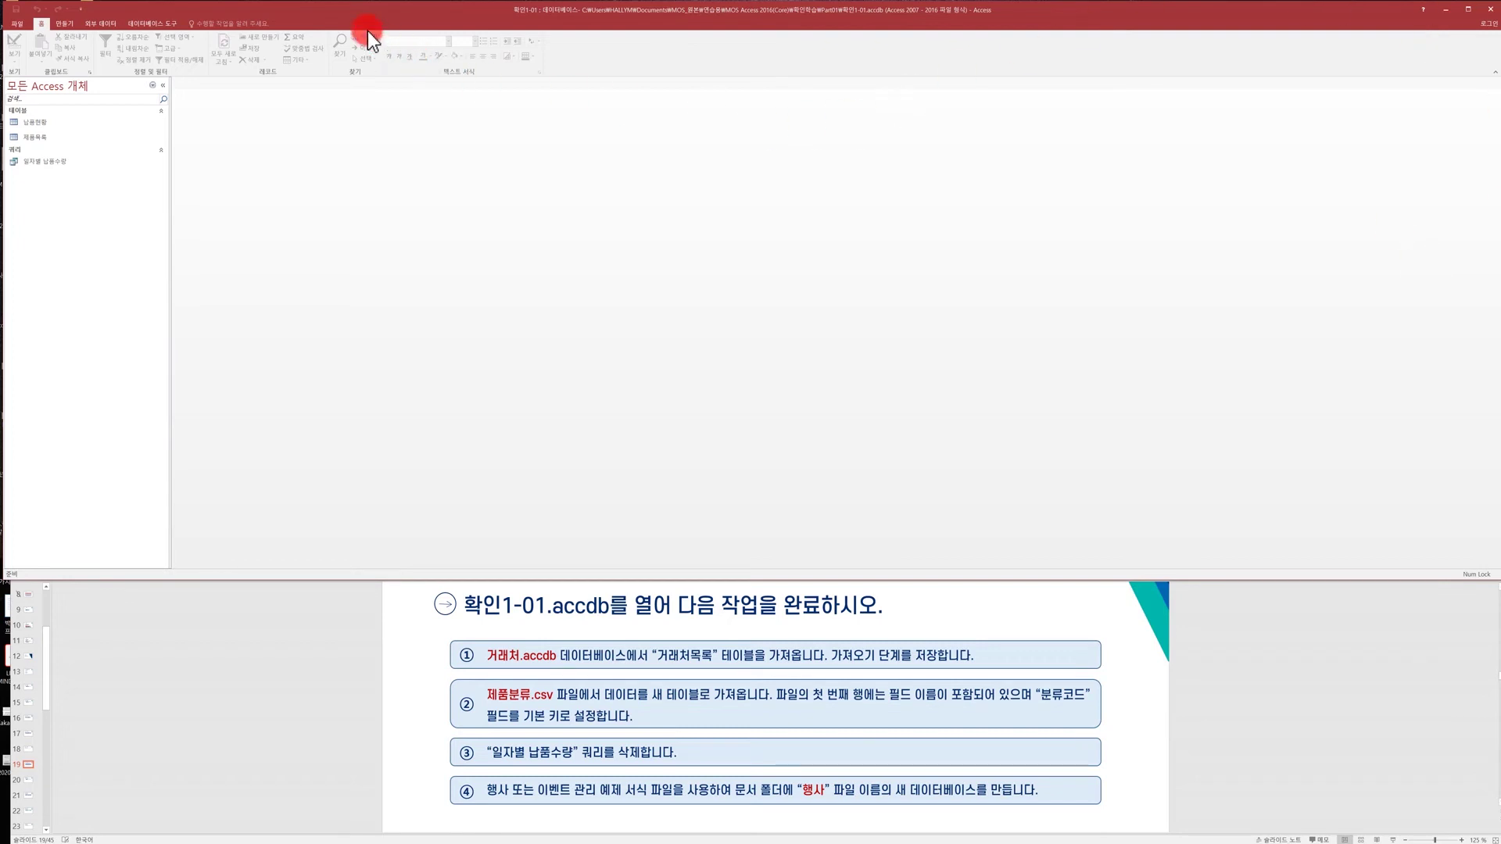
Step: Start an Access database import using 거래처 from the 확인학습 Part01 folder, importing its objects into the current database
click(116, 25)
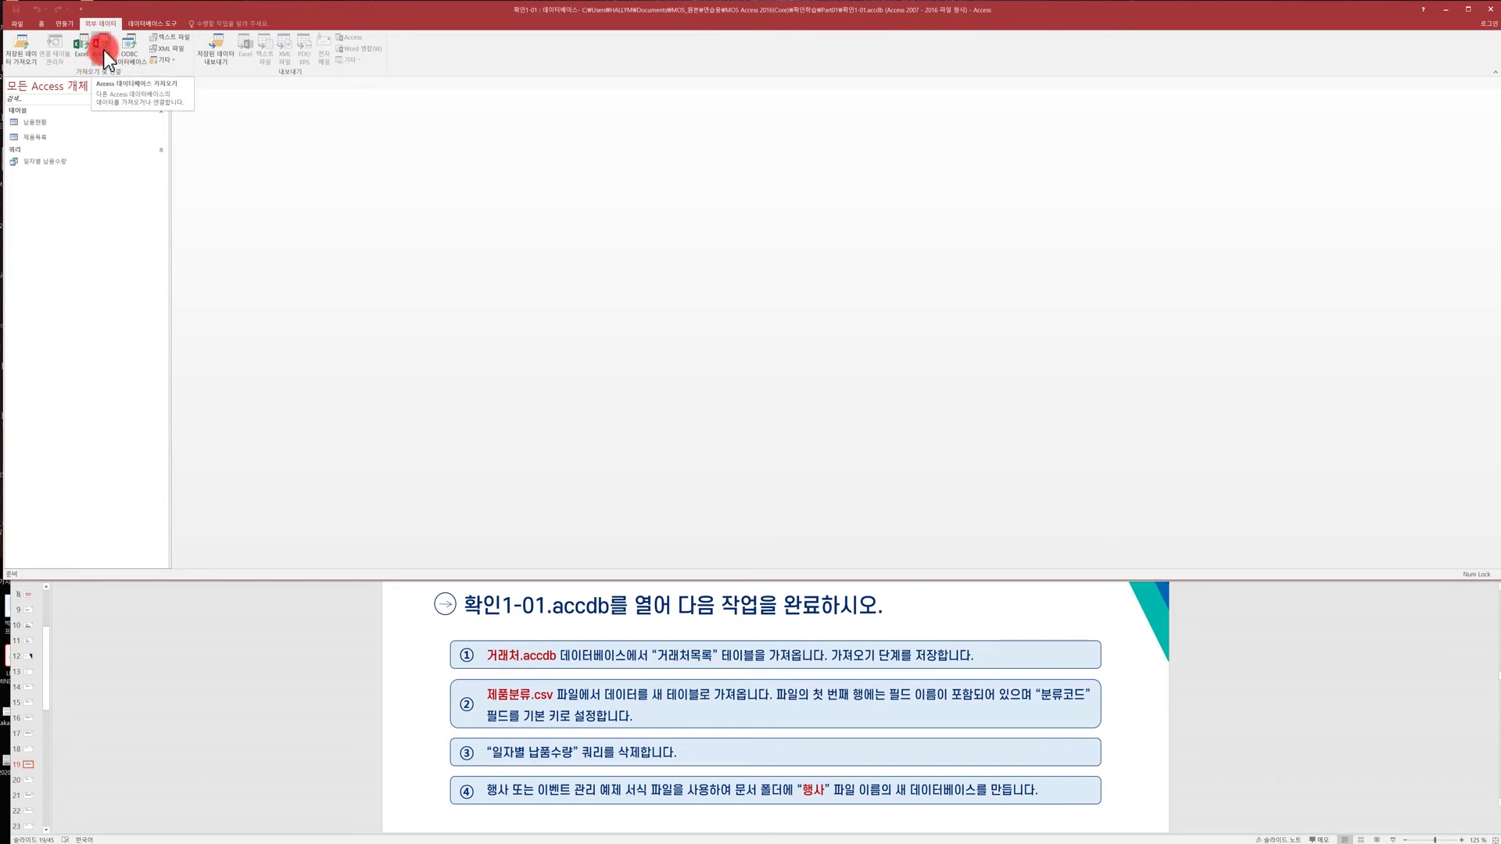
click(103, 50)
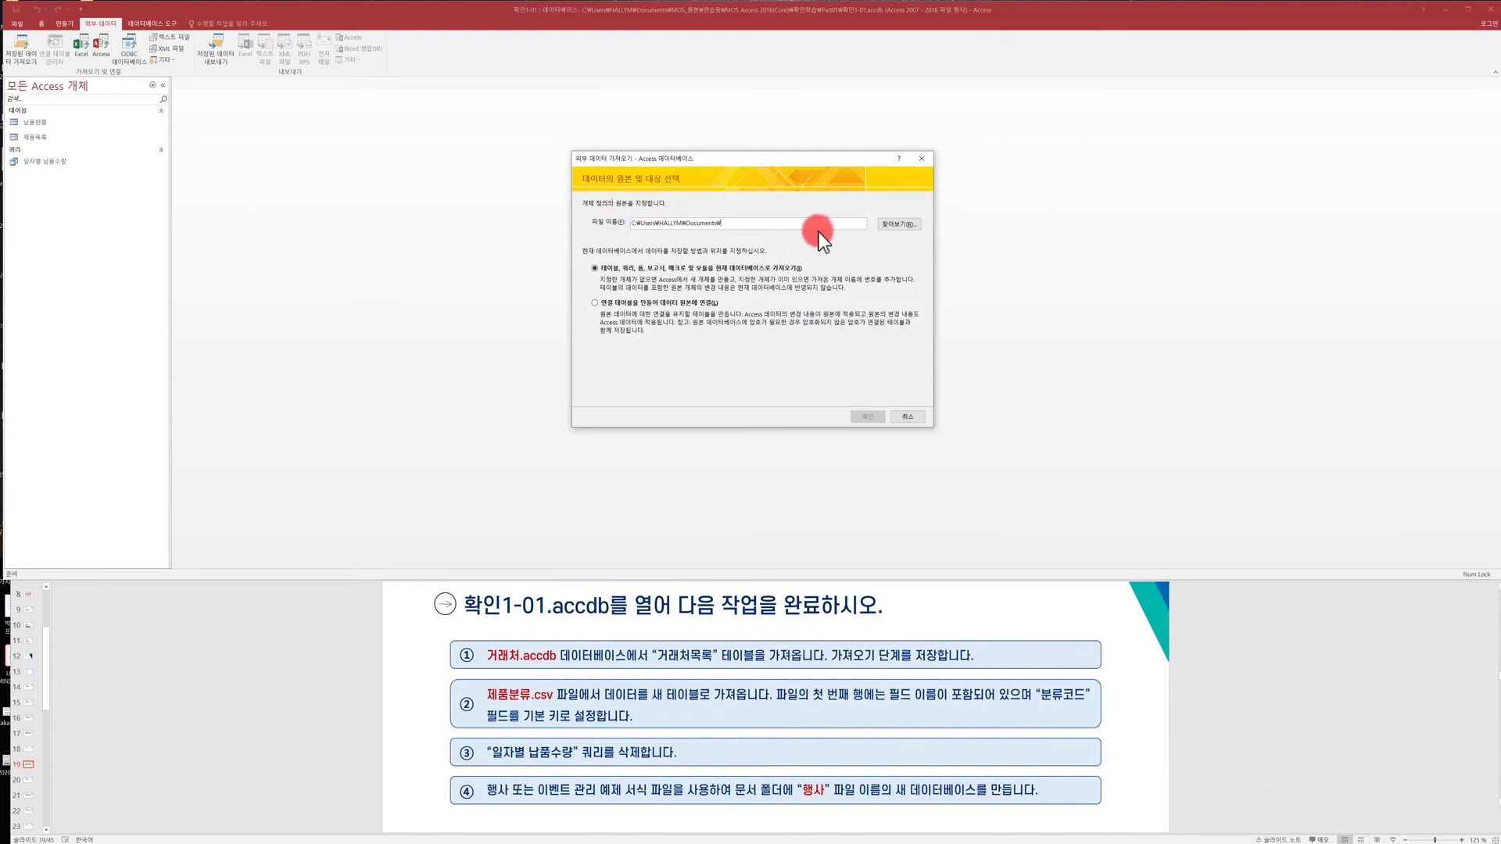
click(897, 225)
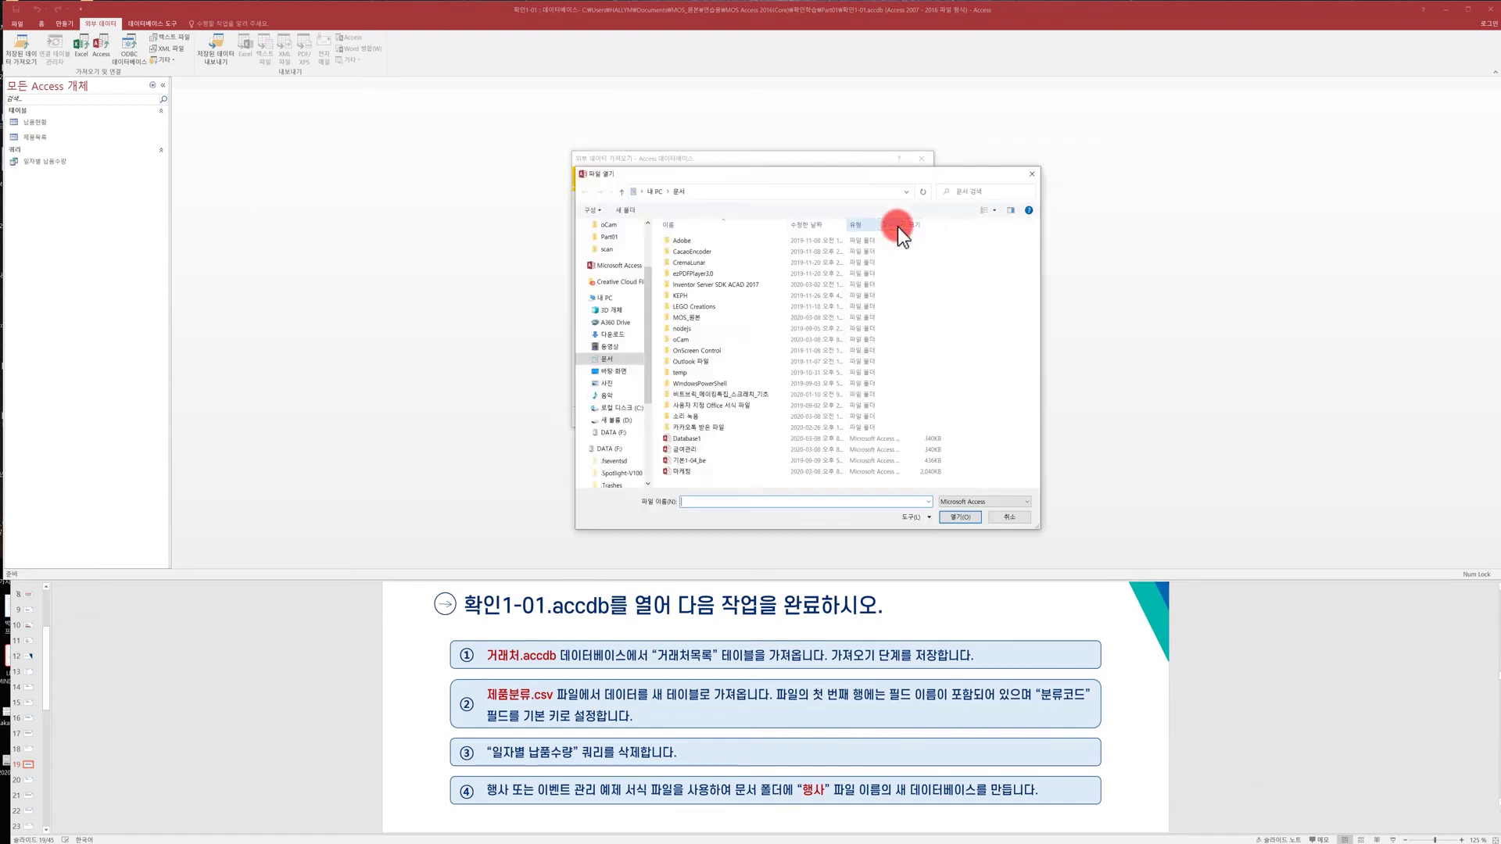
double_click(694, 318)
double_click(684, 254)
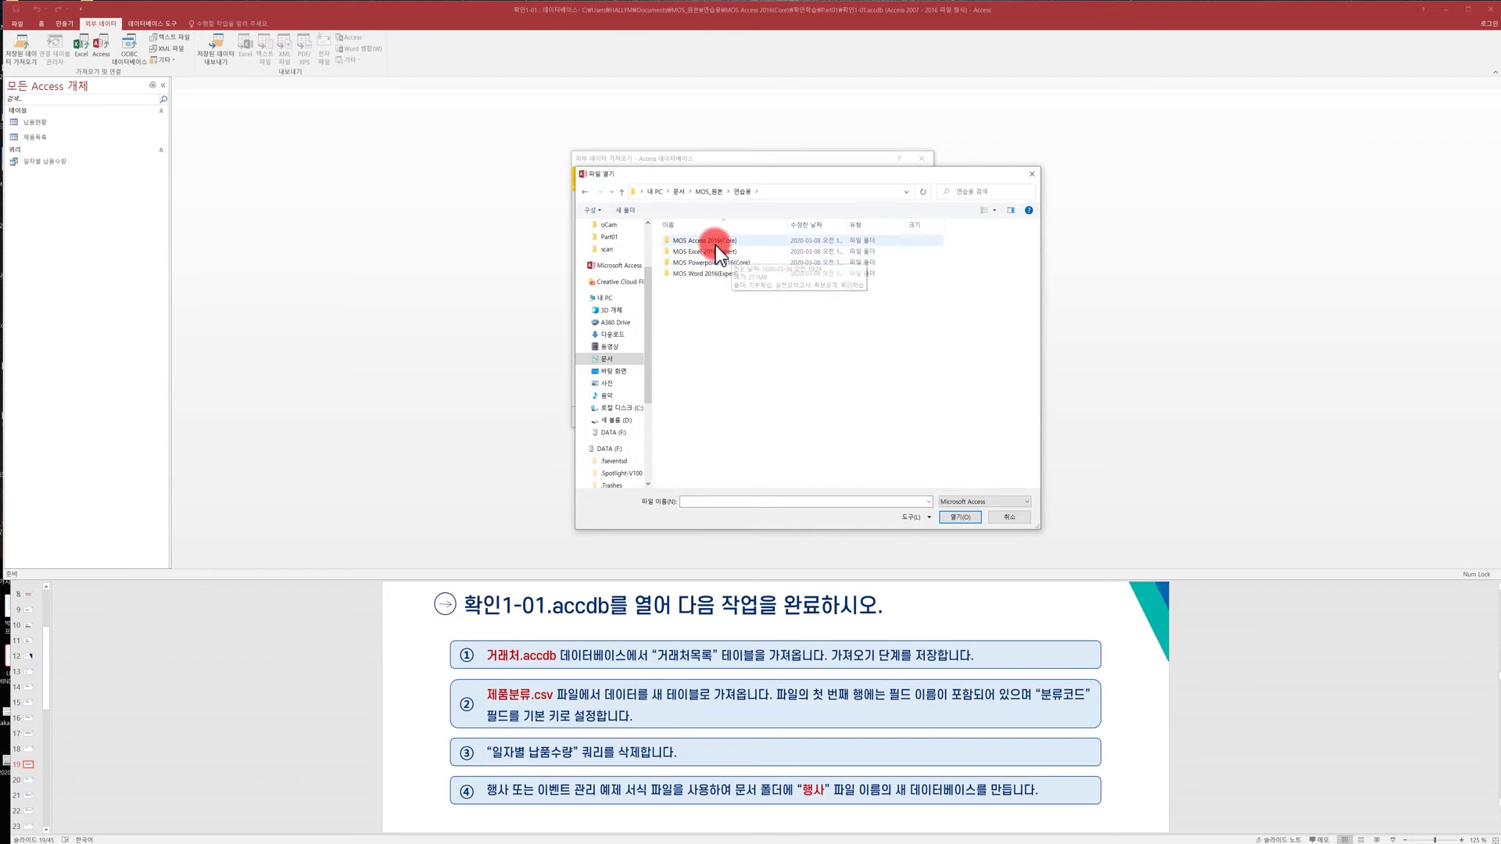
double_click(713, 242)
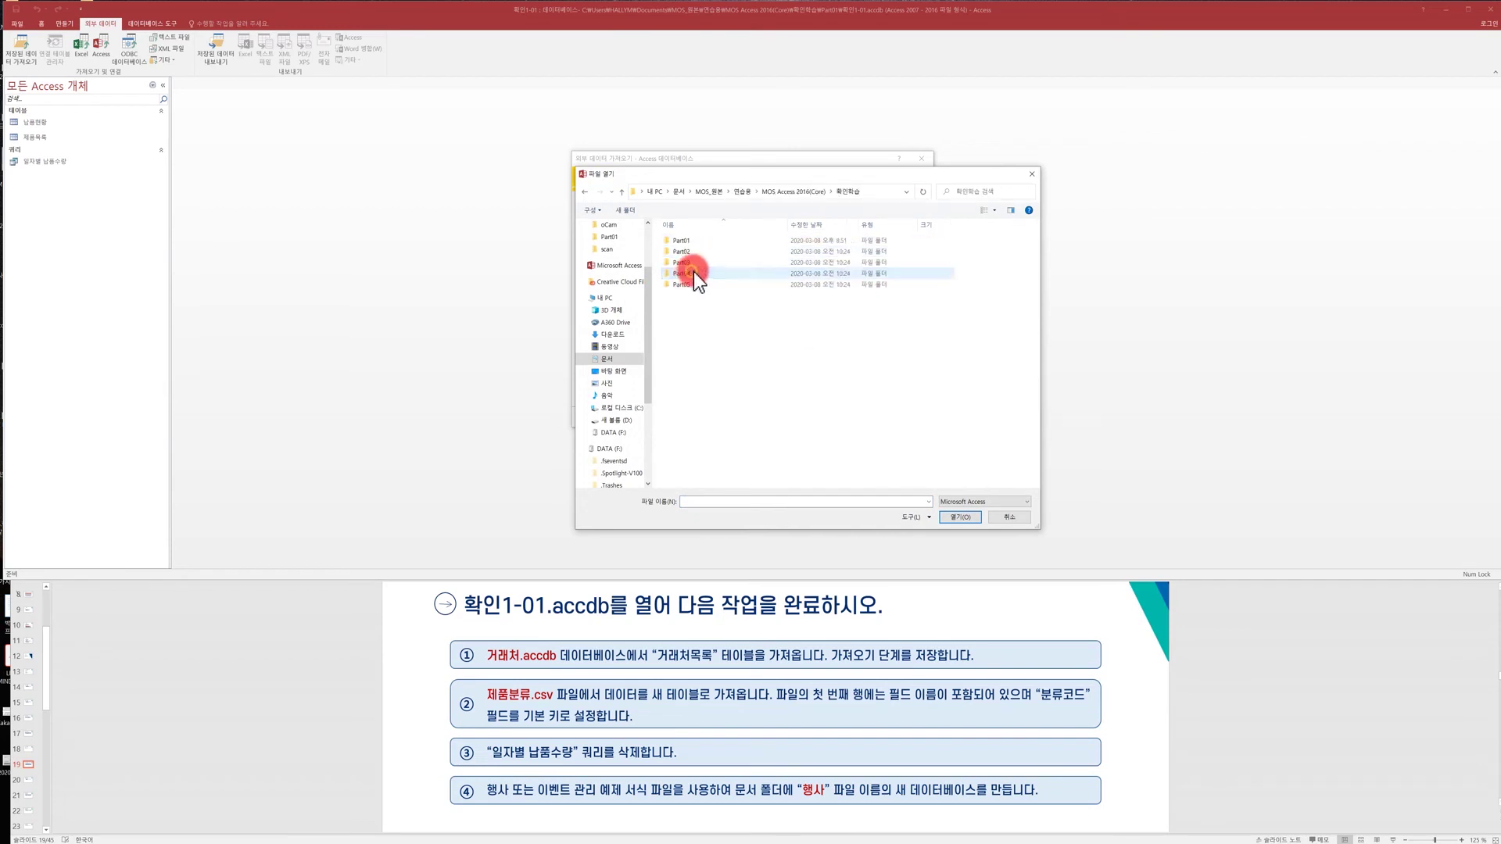
double_click(693, 272)
double_click(689, 242)
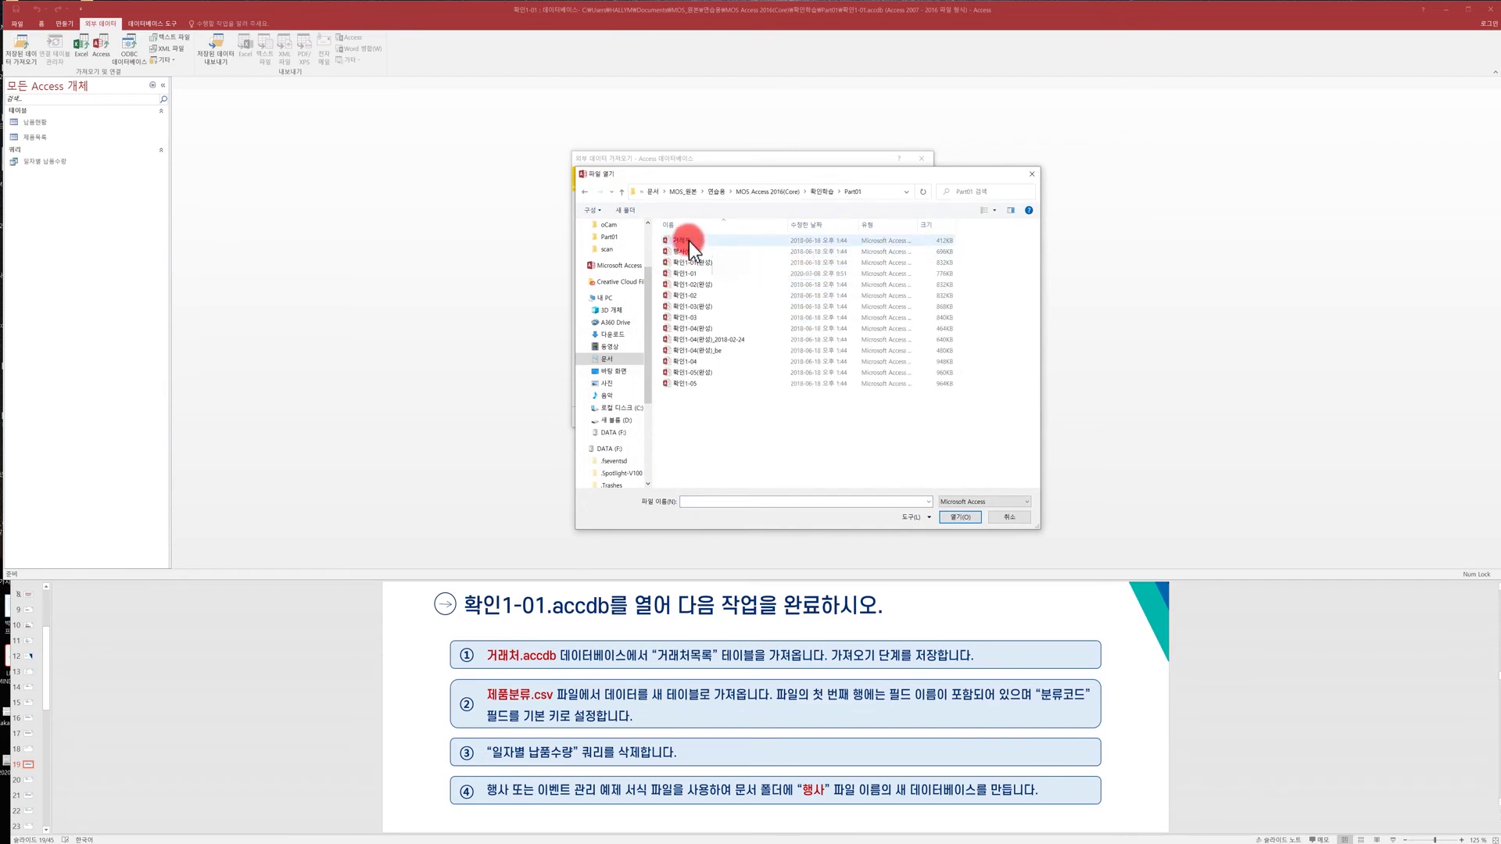
click(688, 241)
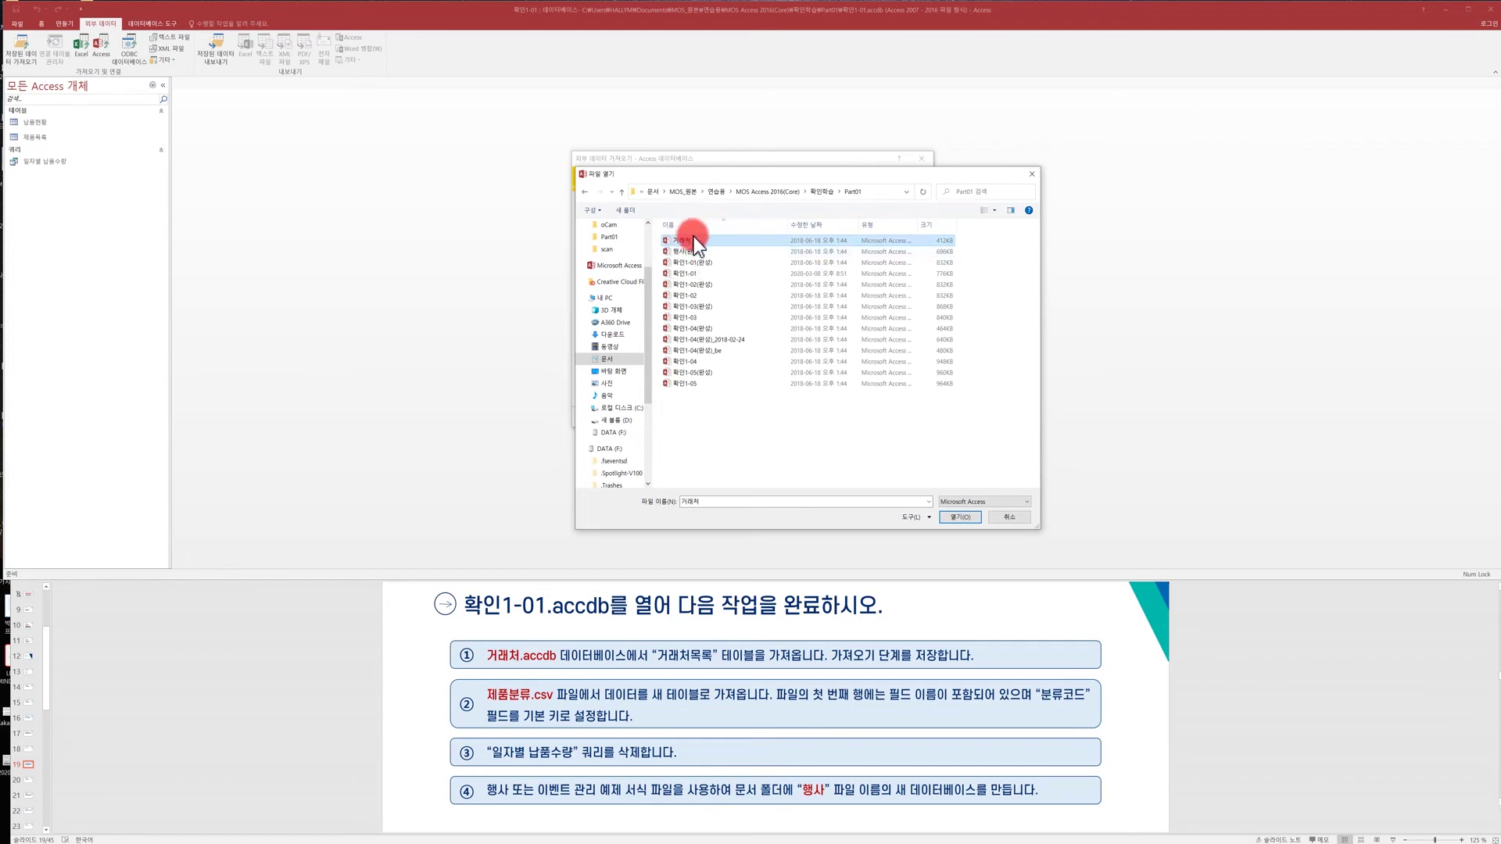
click(957, 518)
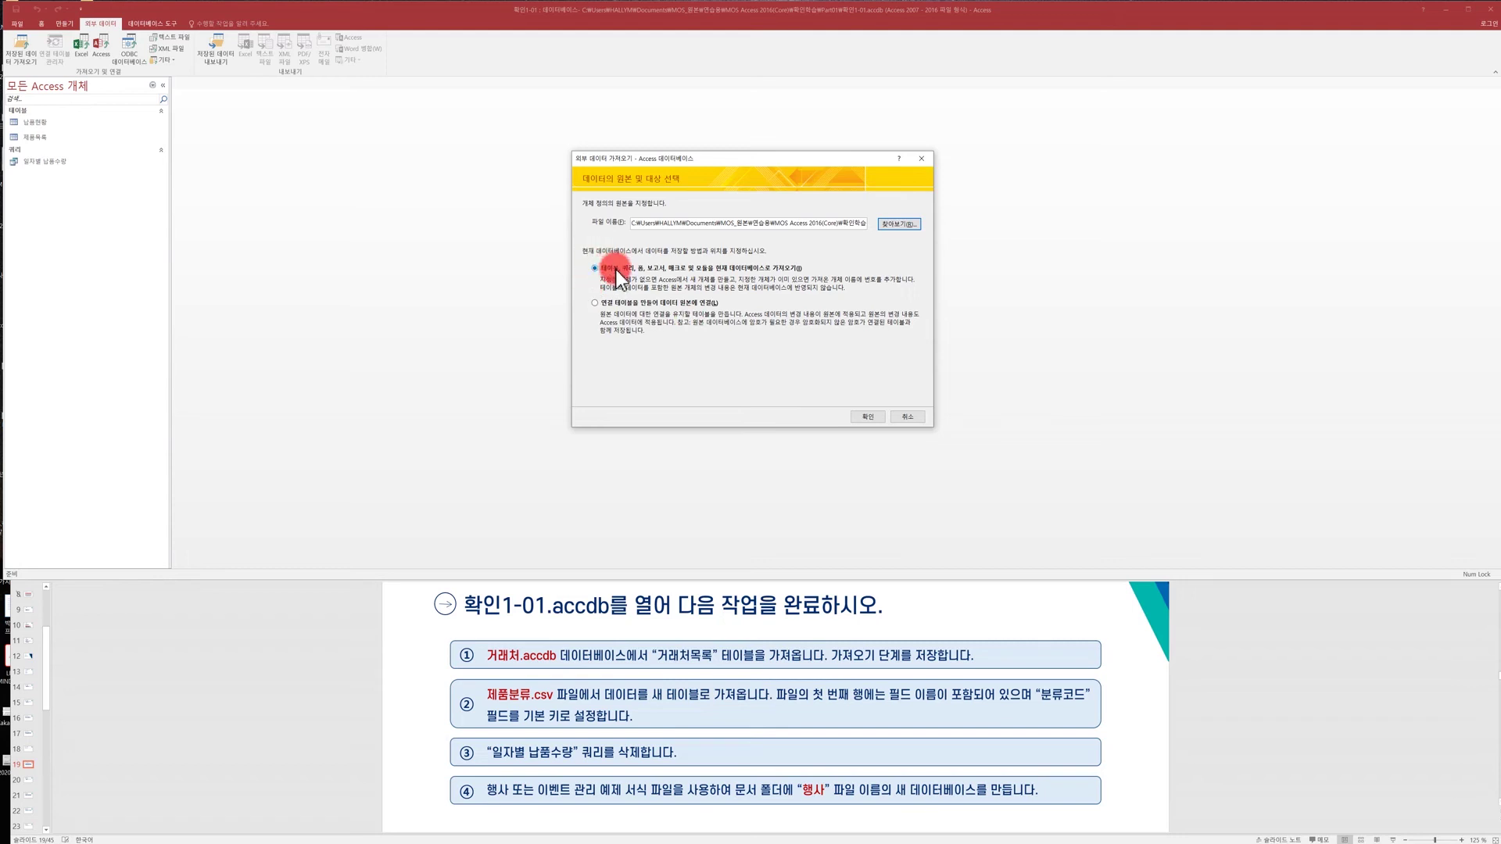
click(857, 419)
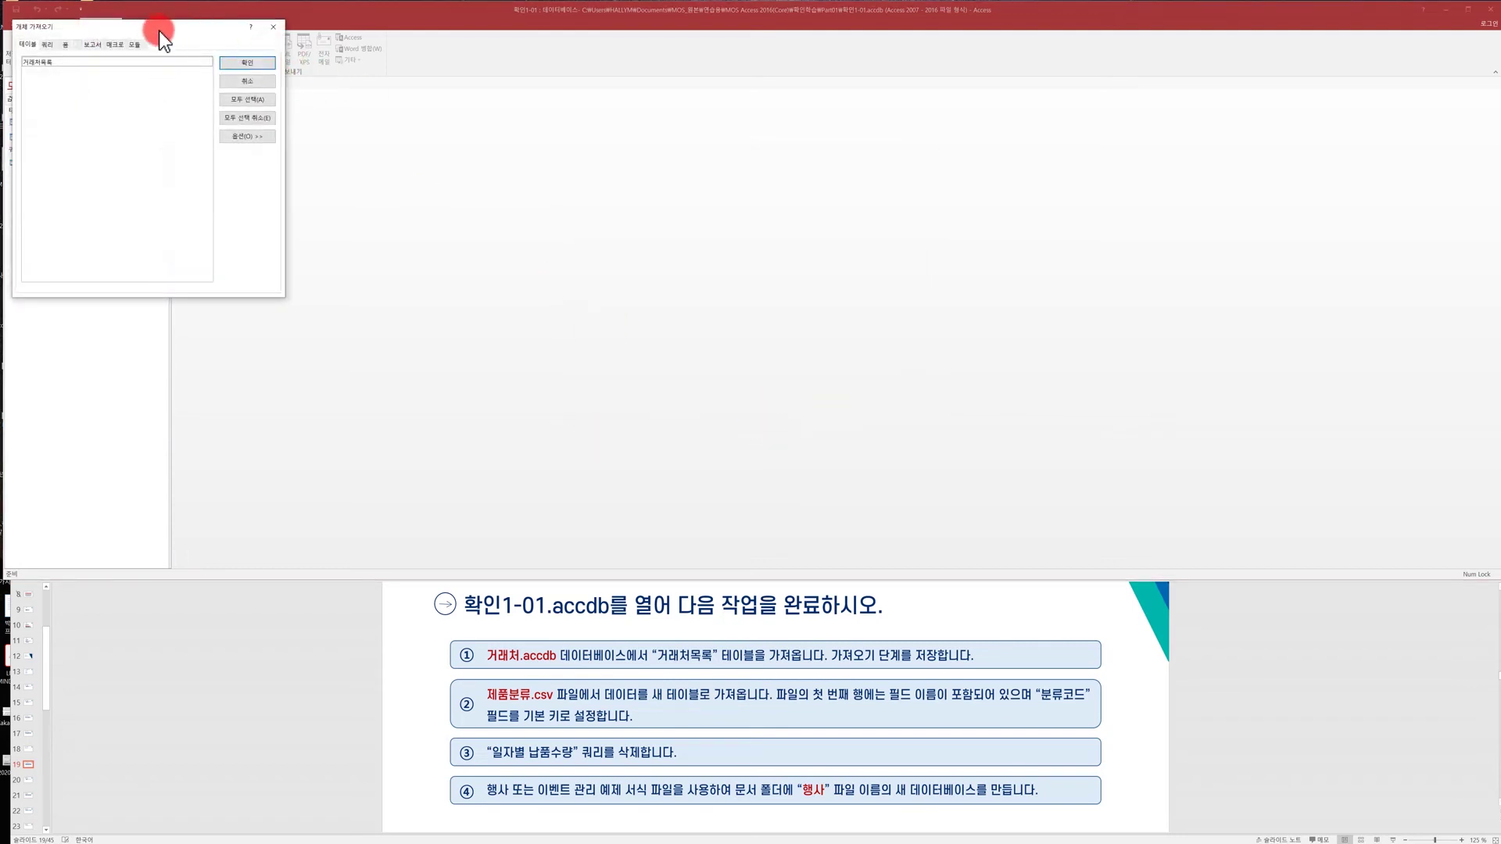
Step: Import the 거래처목록 table and save the import steps under the suggested name
drag(158, 31, 710, 153)
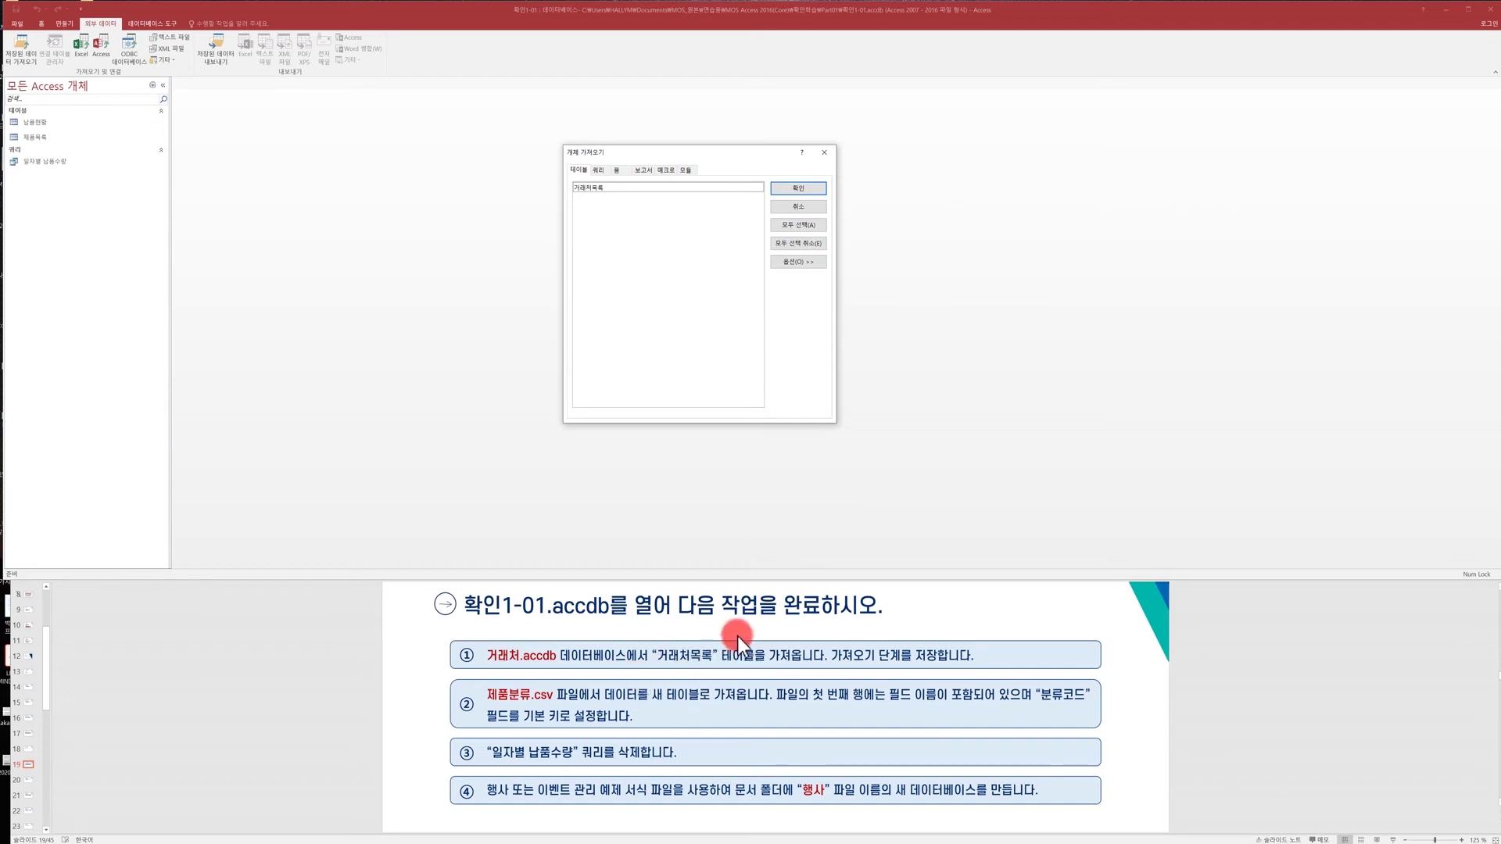
click(581, 169)
click(585, 190)
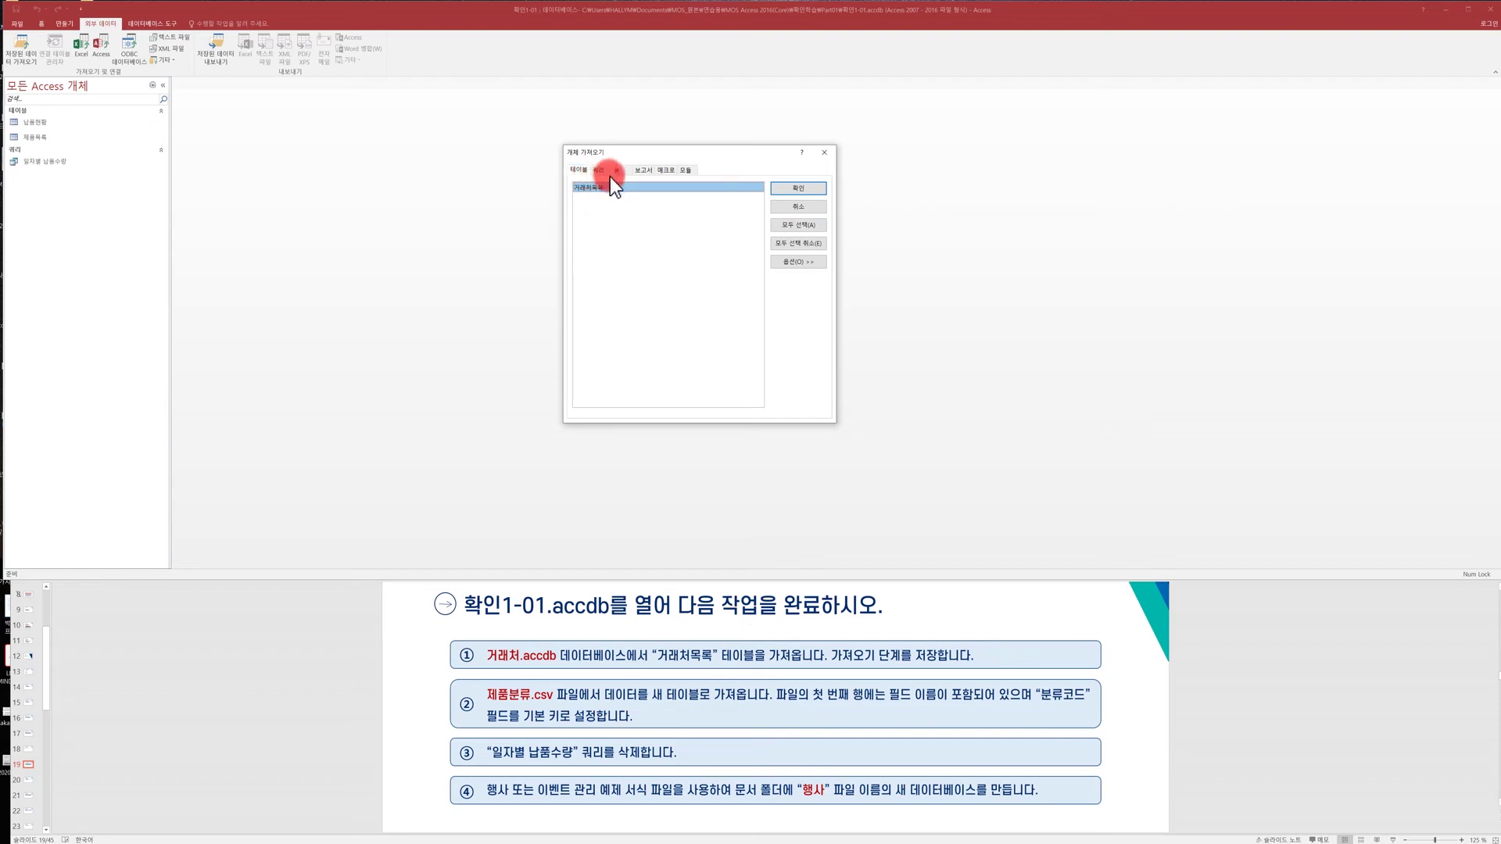
click(771, 190)
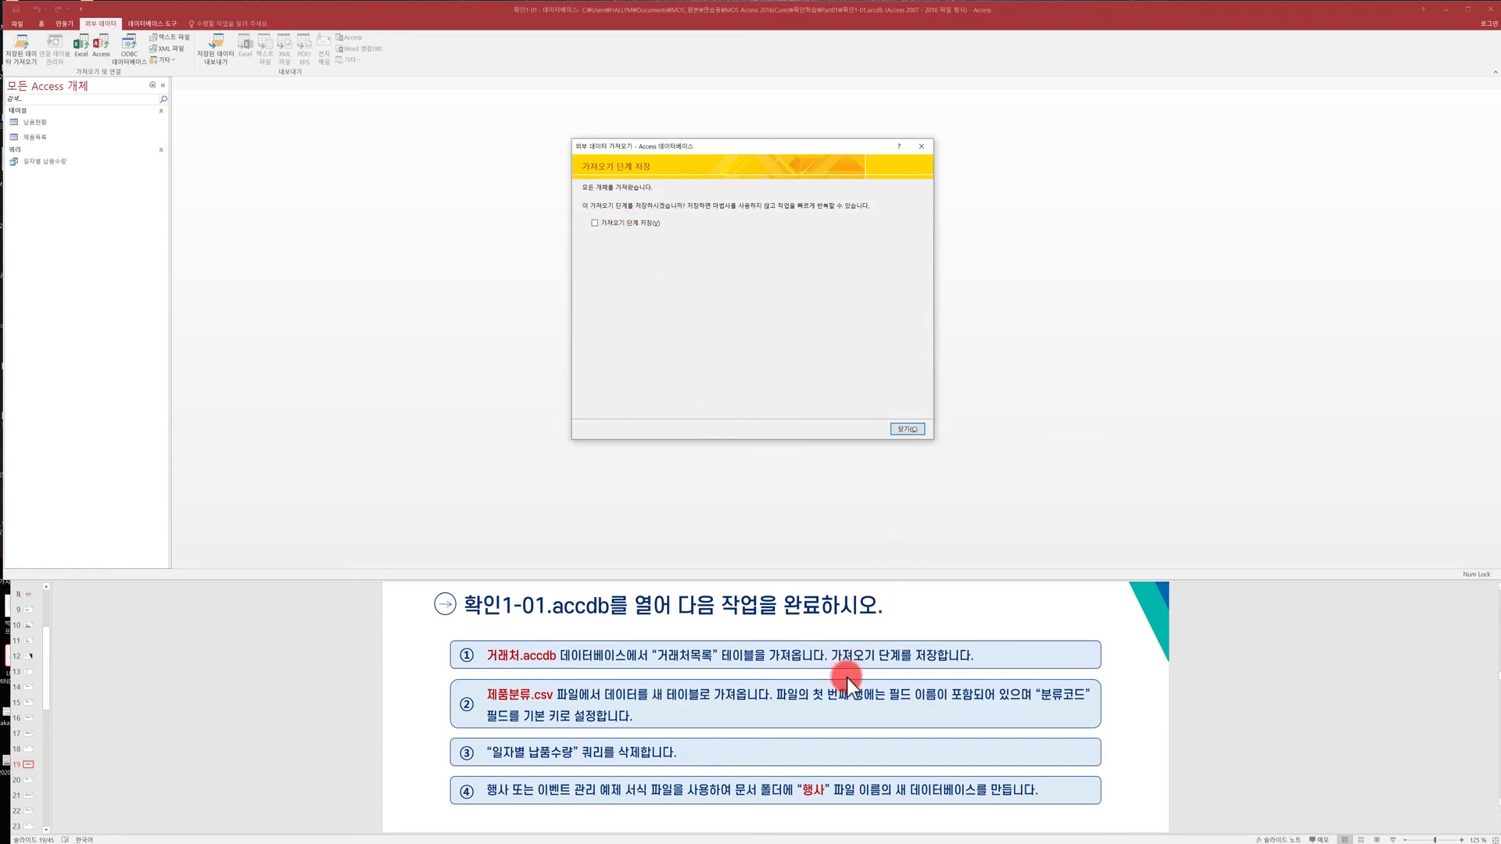
click(596, 224)
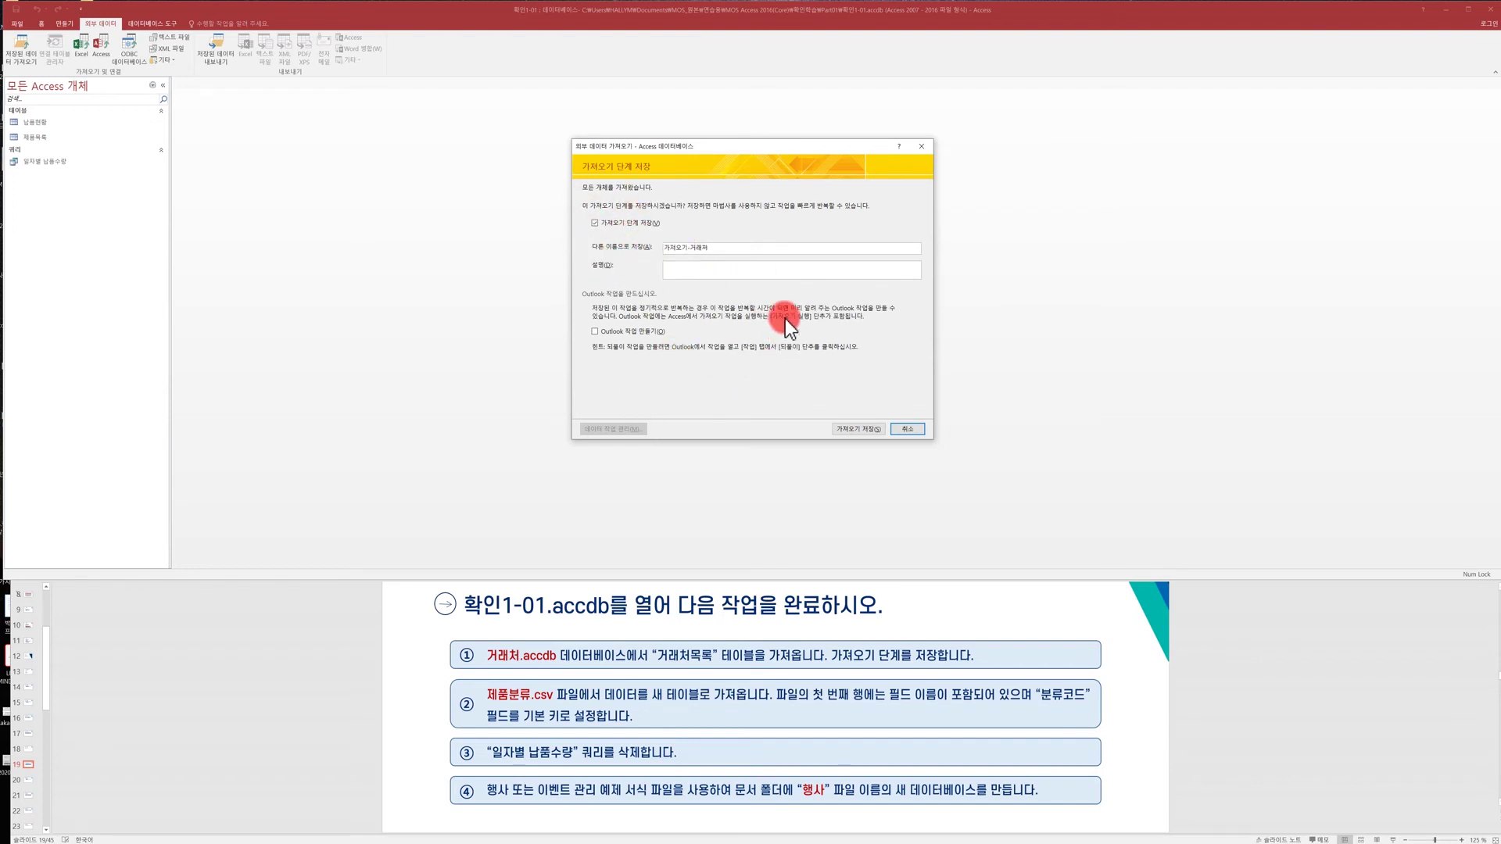
click(860, 430)
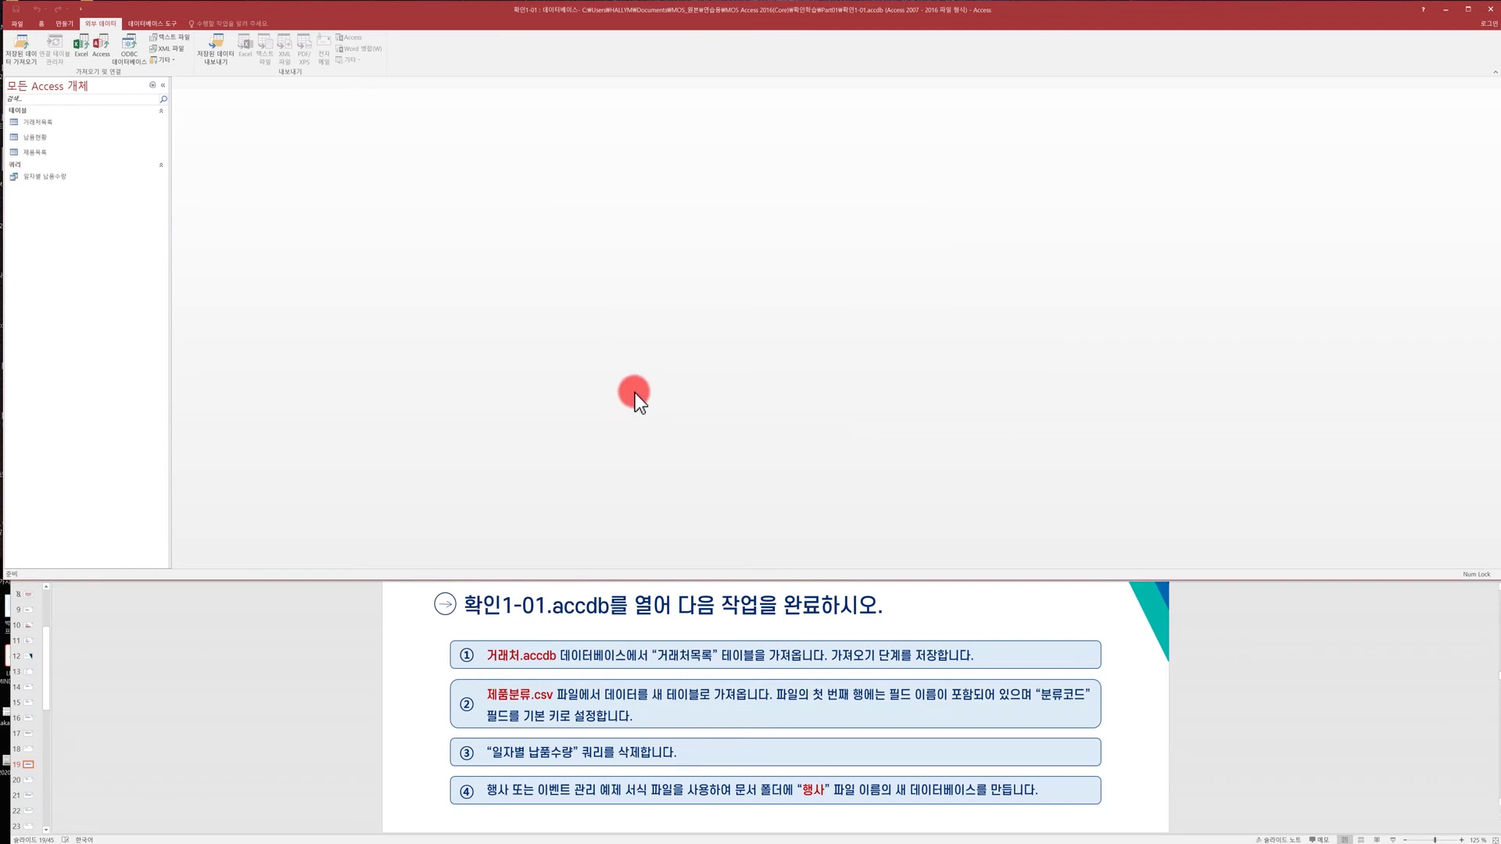
click(40, 123)
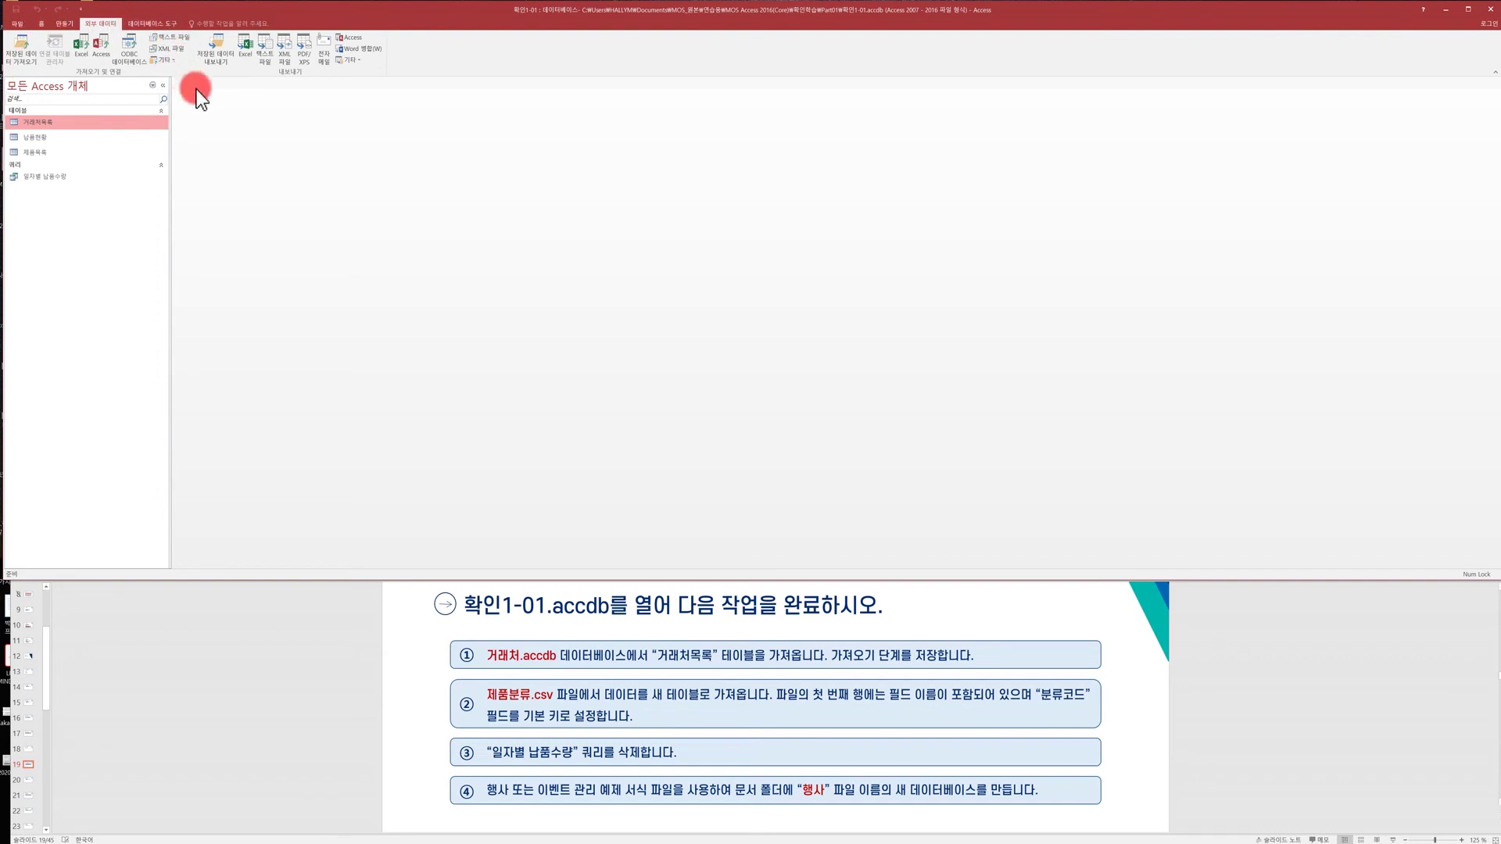
Step: Start a text file import of 제품분류 from the 확인학습 Part01 folder into a new table, allowing the security prompt
click(186, 38)
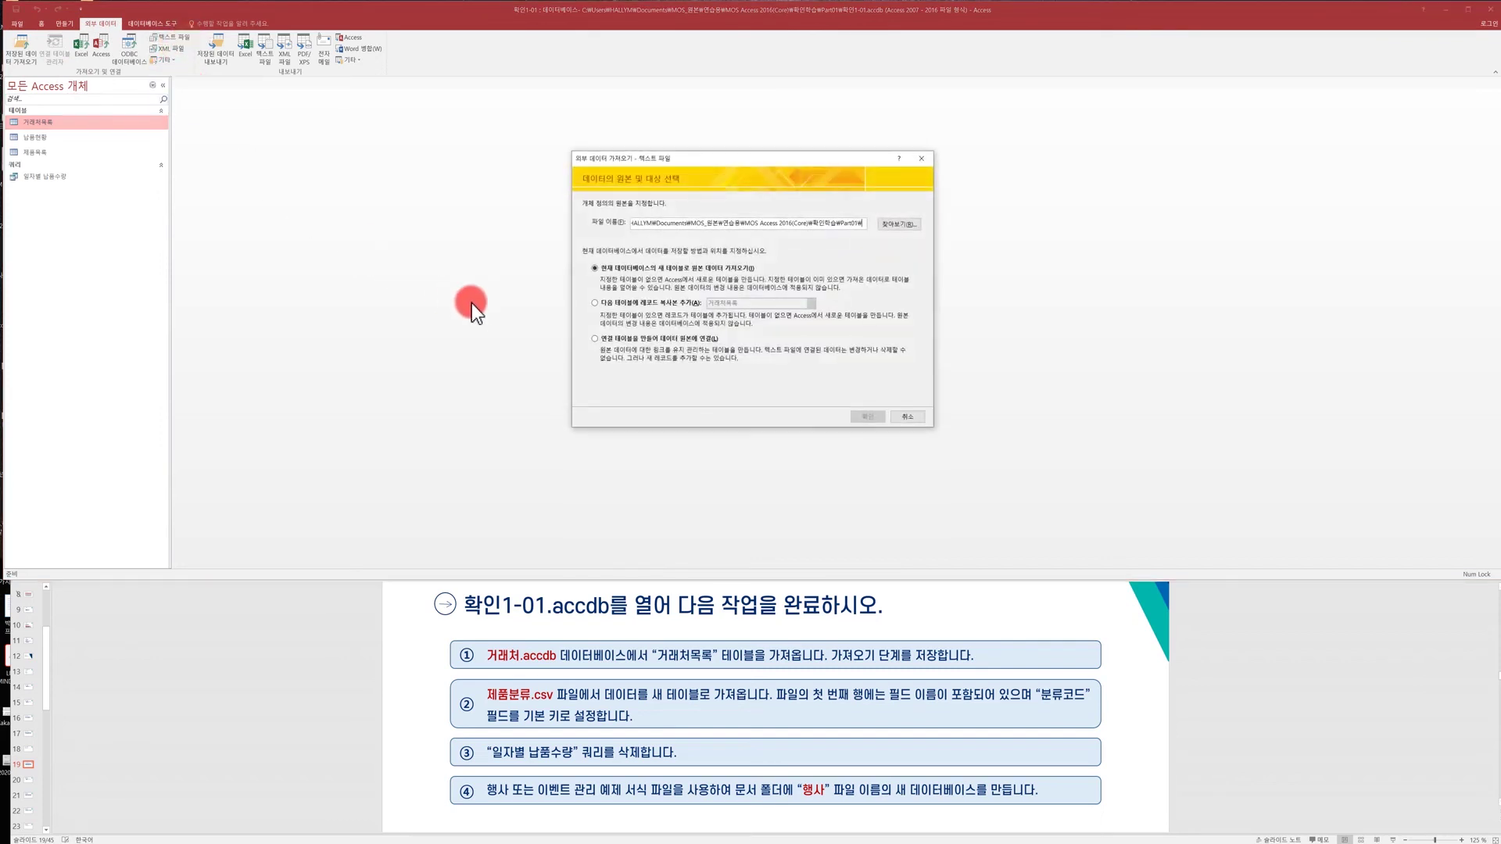
click(898, 224)
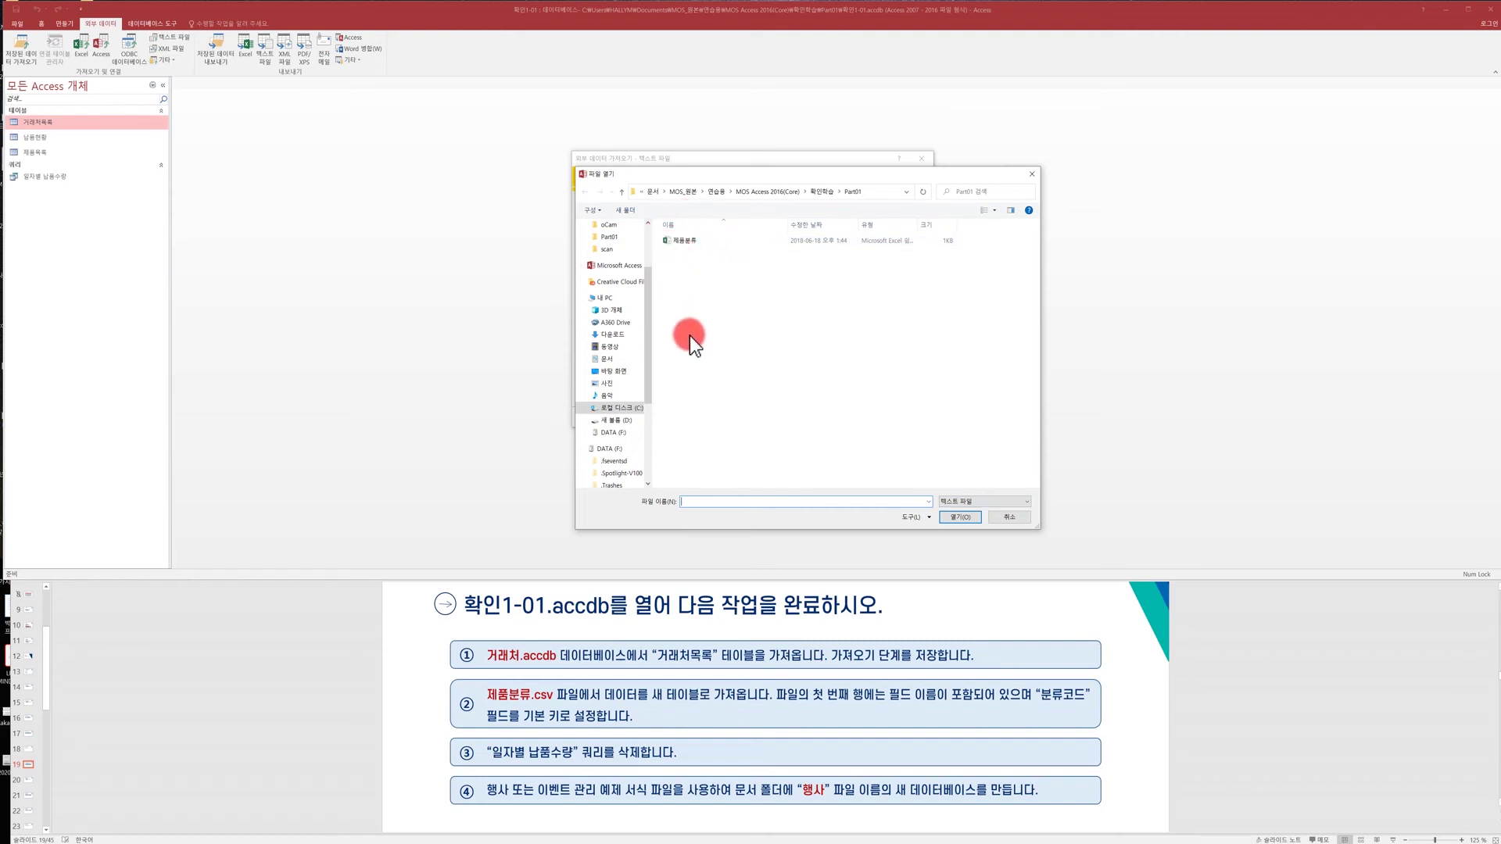
drag(708, 175, 715, 177)
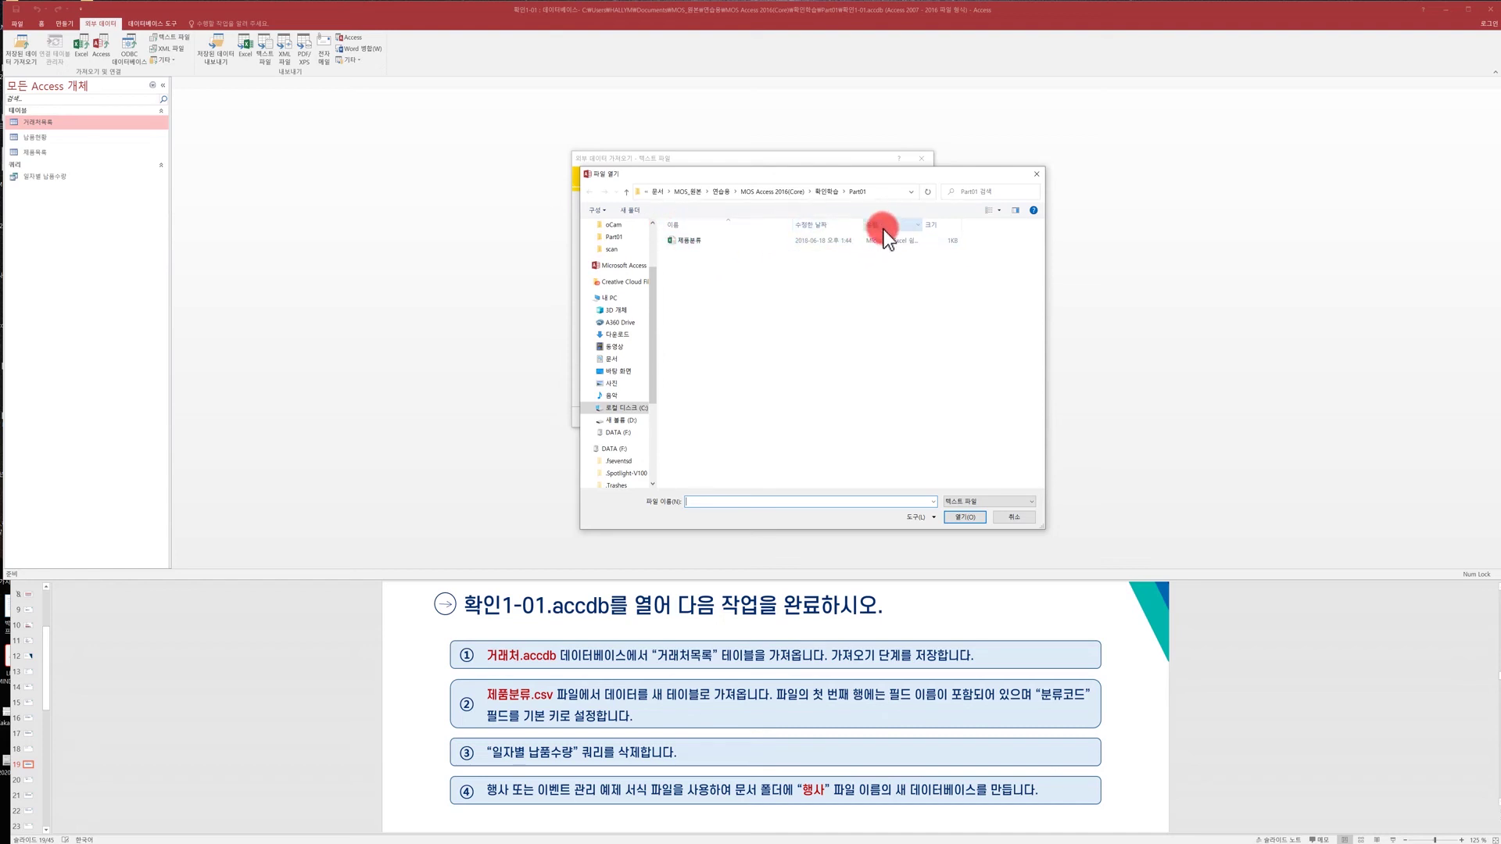
drag(923, 226, 993, 221)
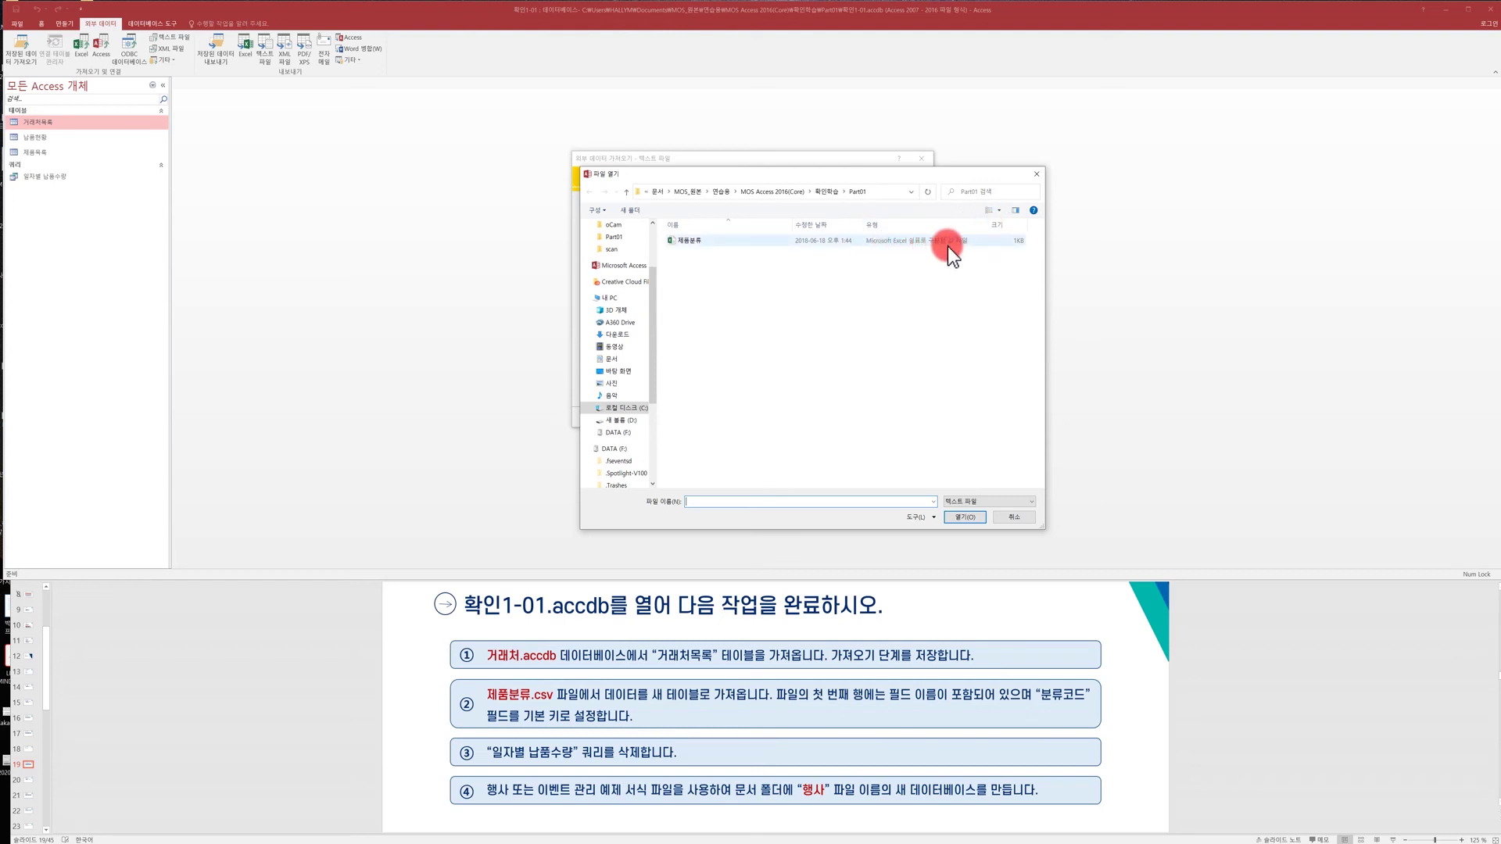
click(691, 241)
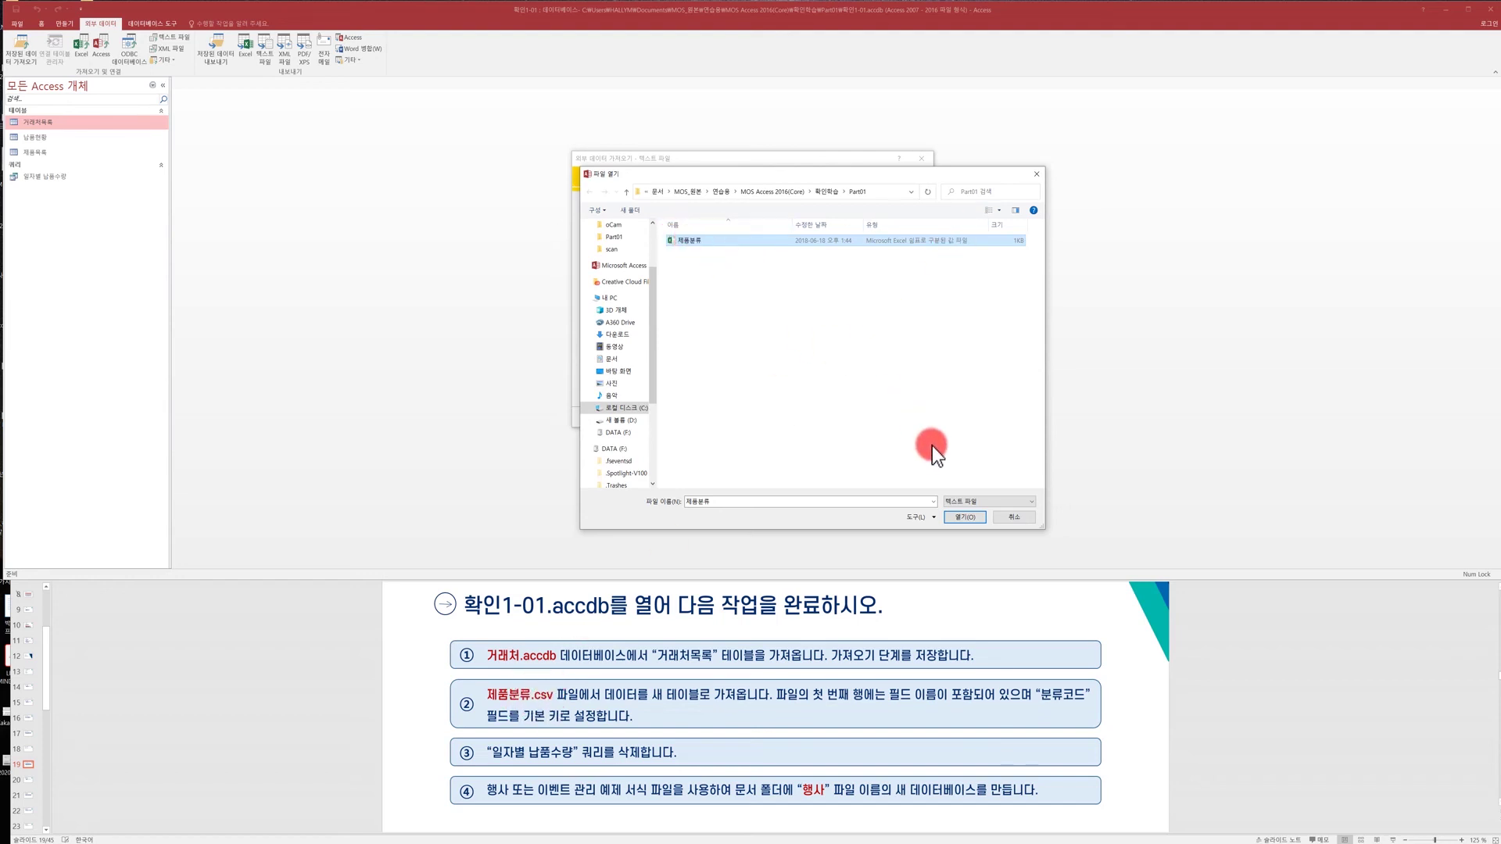
click(963, 517)
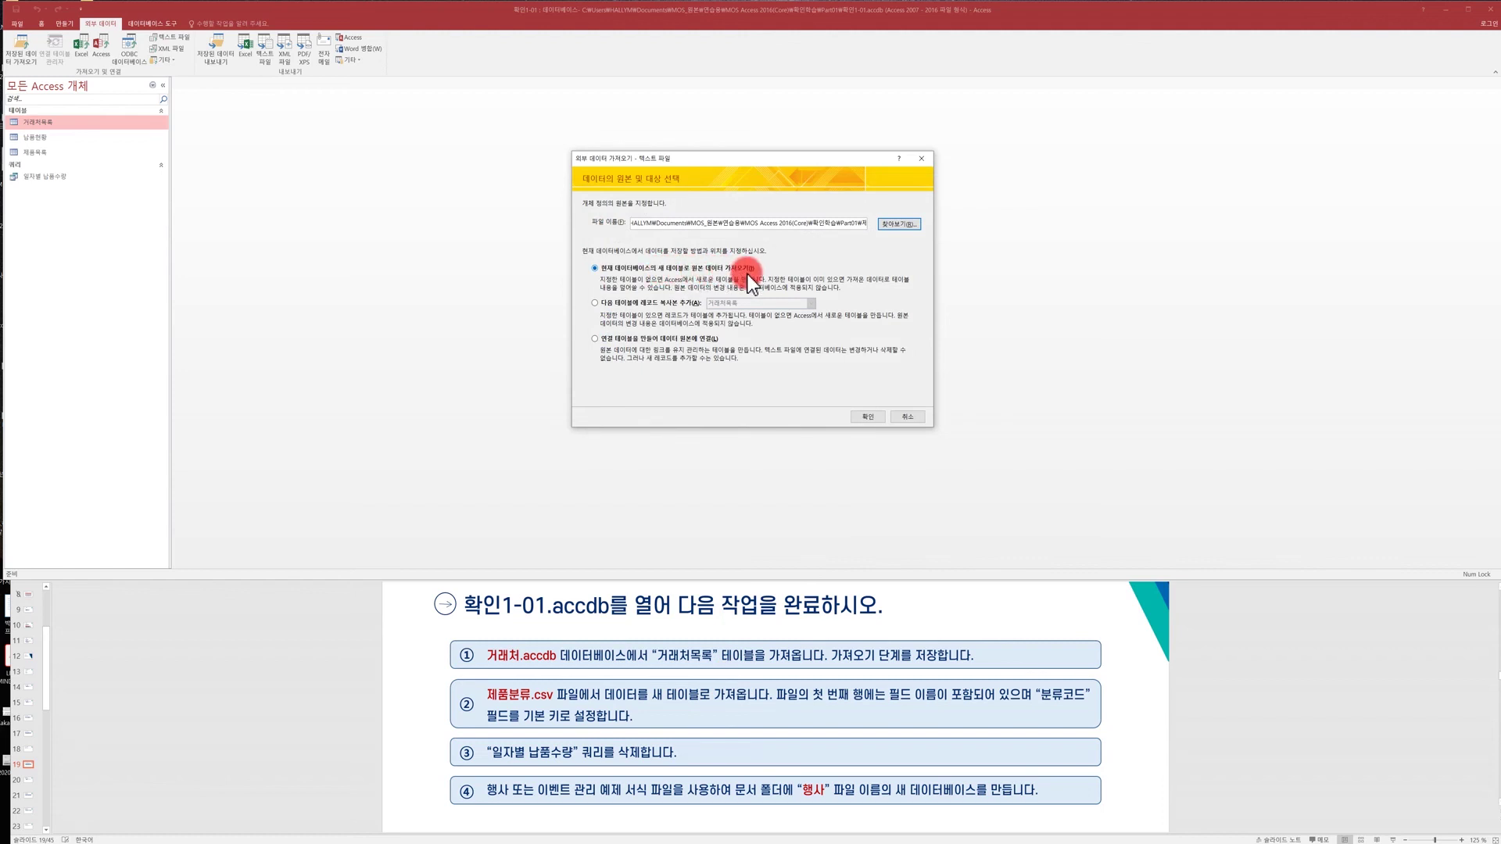
click(857, 416)
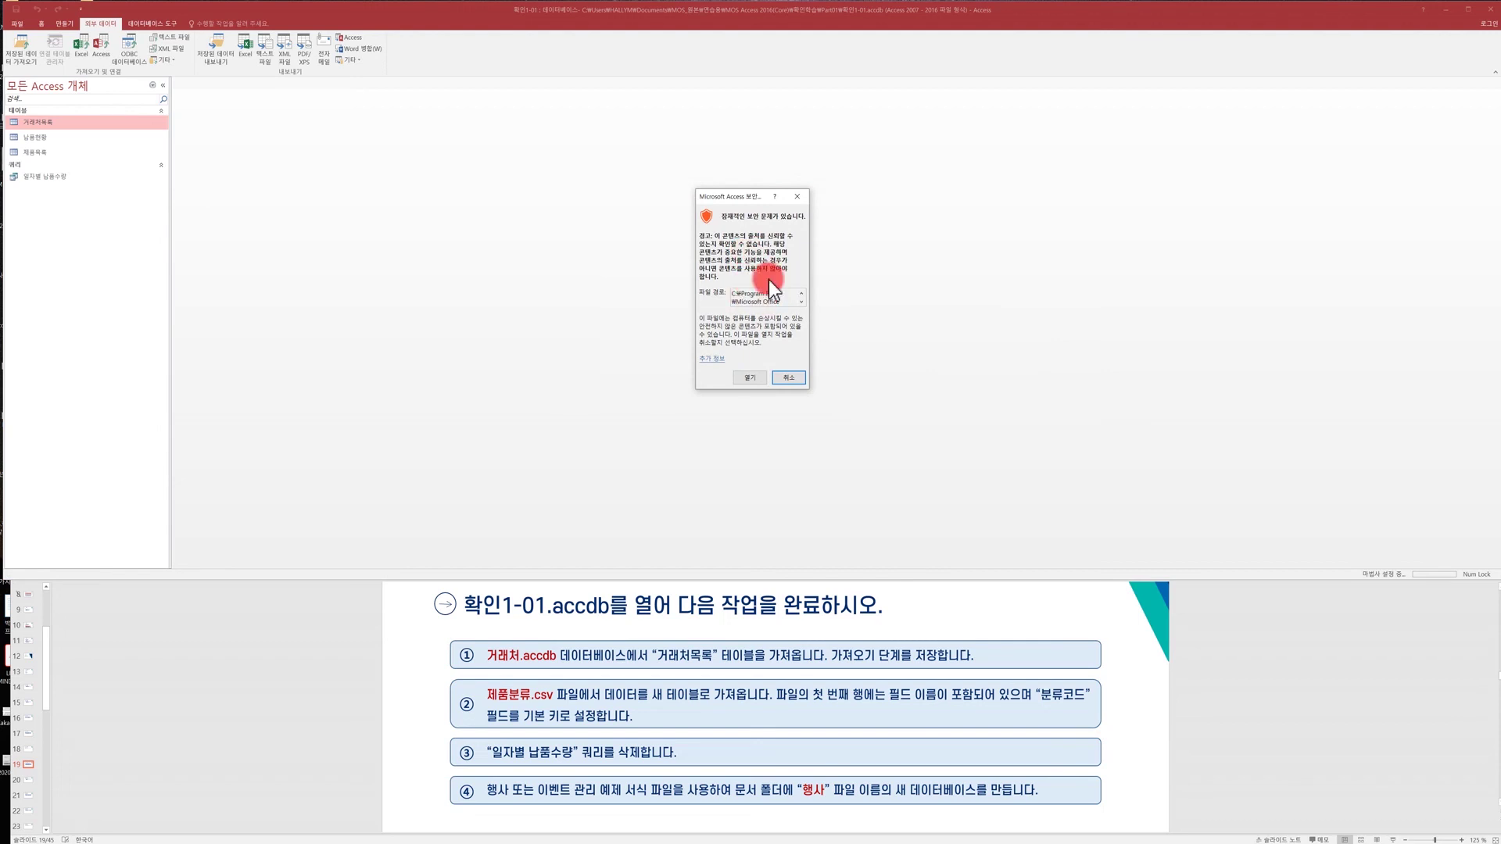
click(749, 377)
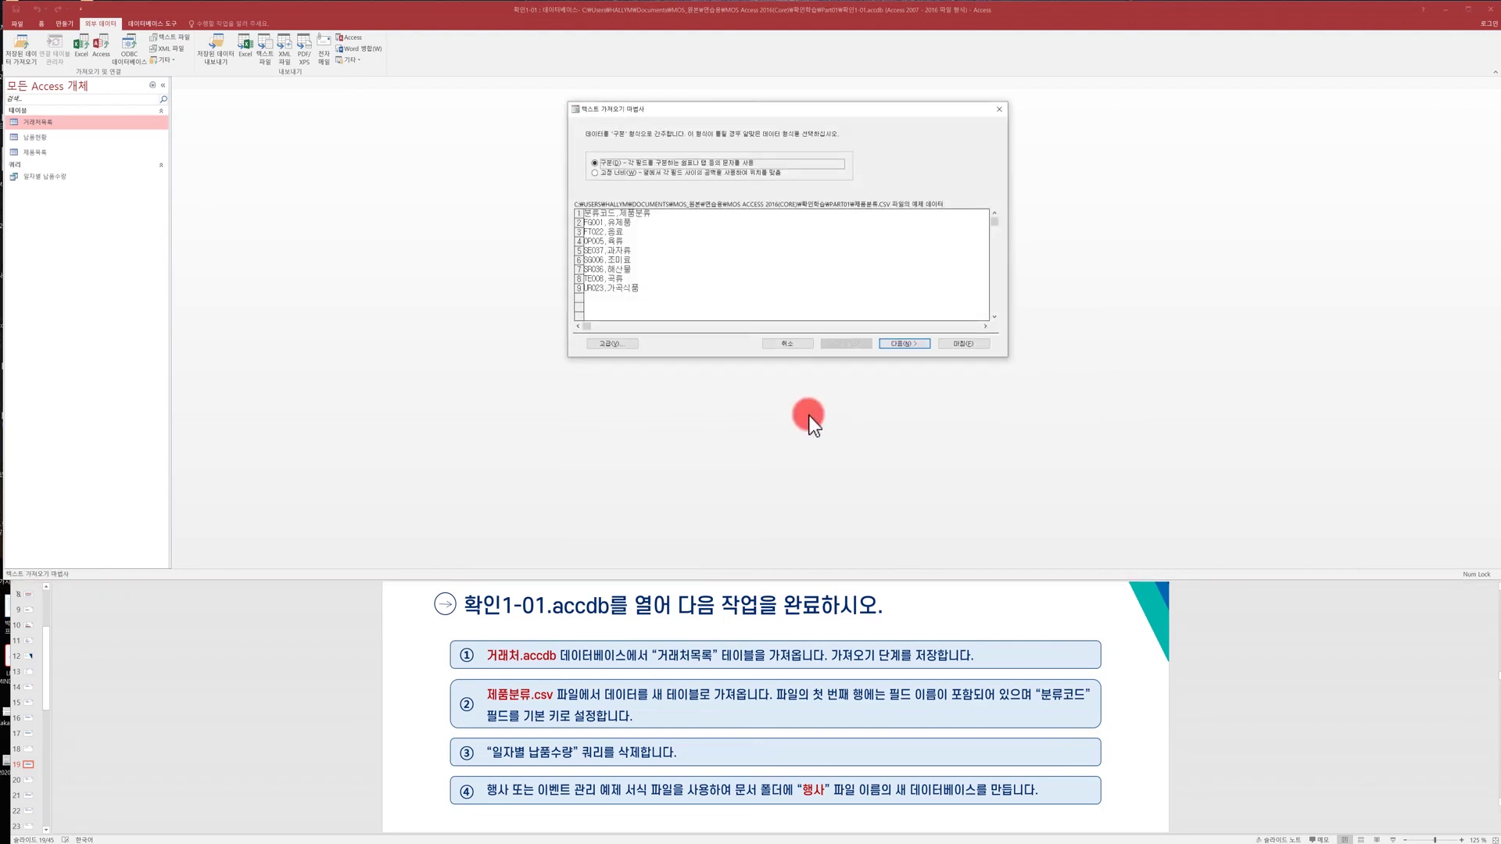
Step: Keep the data delimited by commas and mark the first row as containing field names
drag(854, 117, 885, 183)
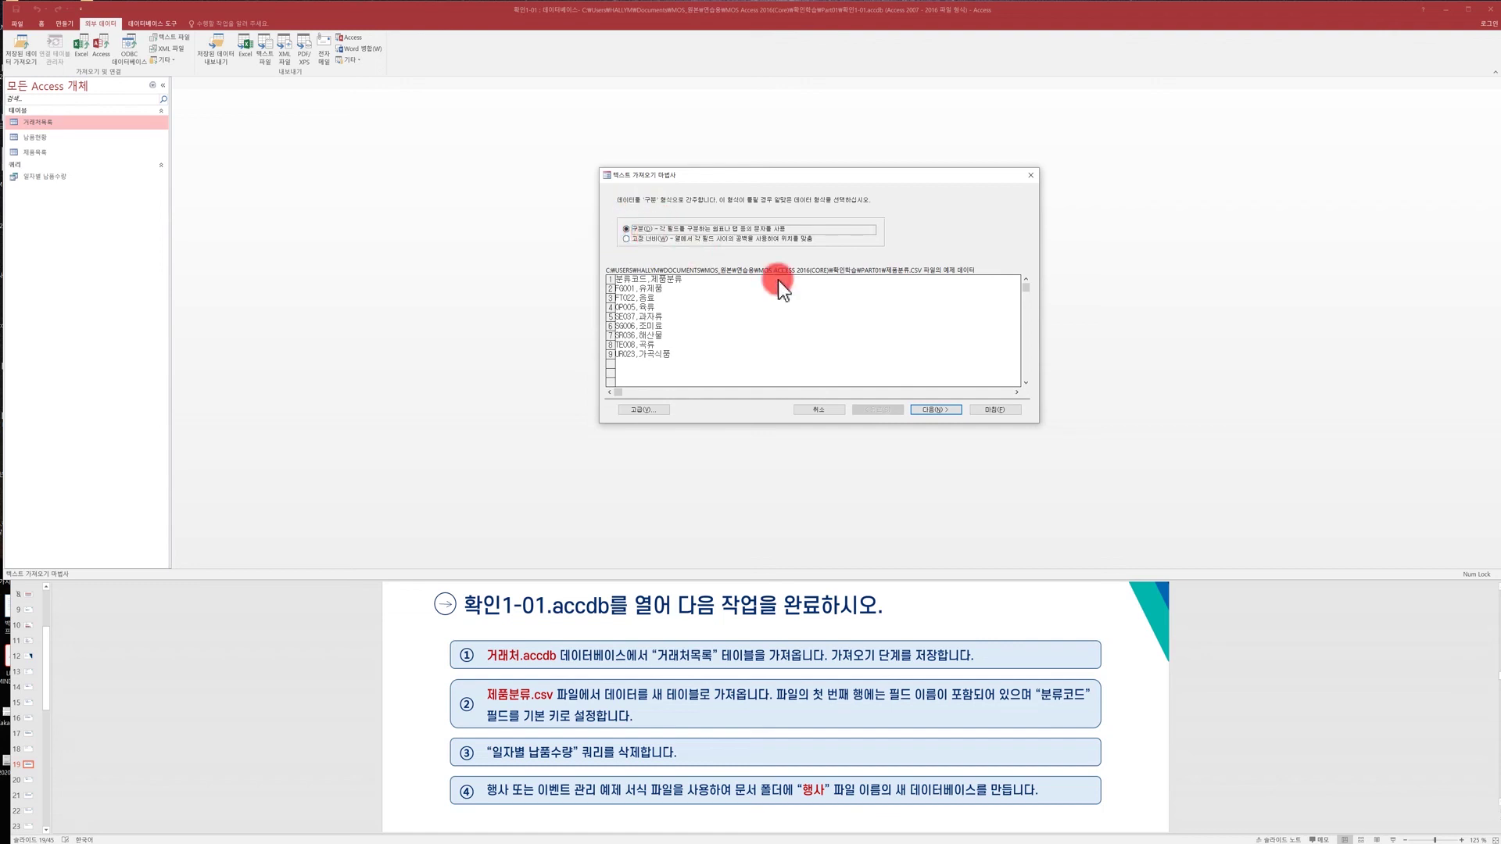
click(954, 411)
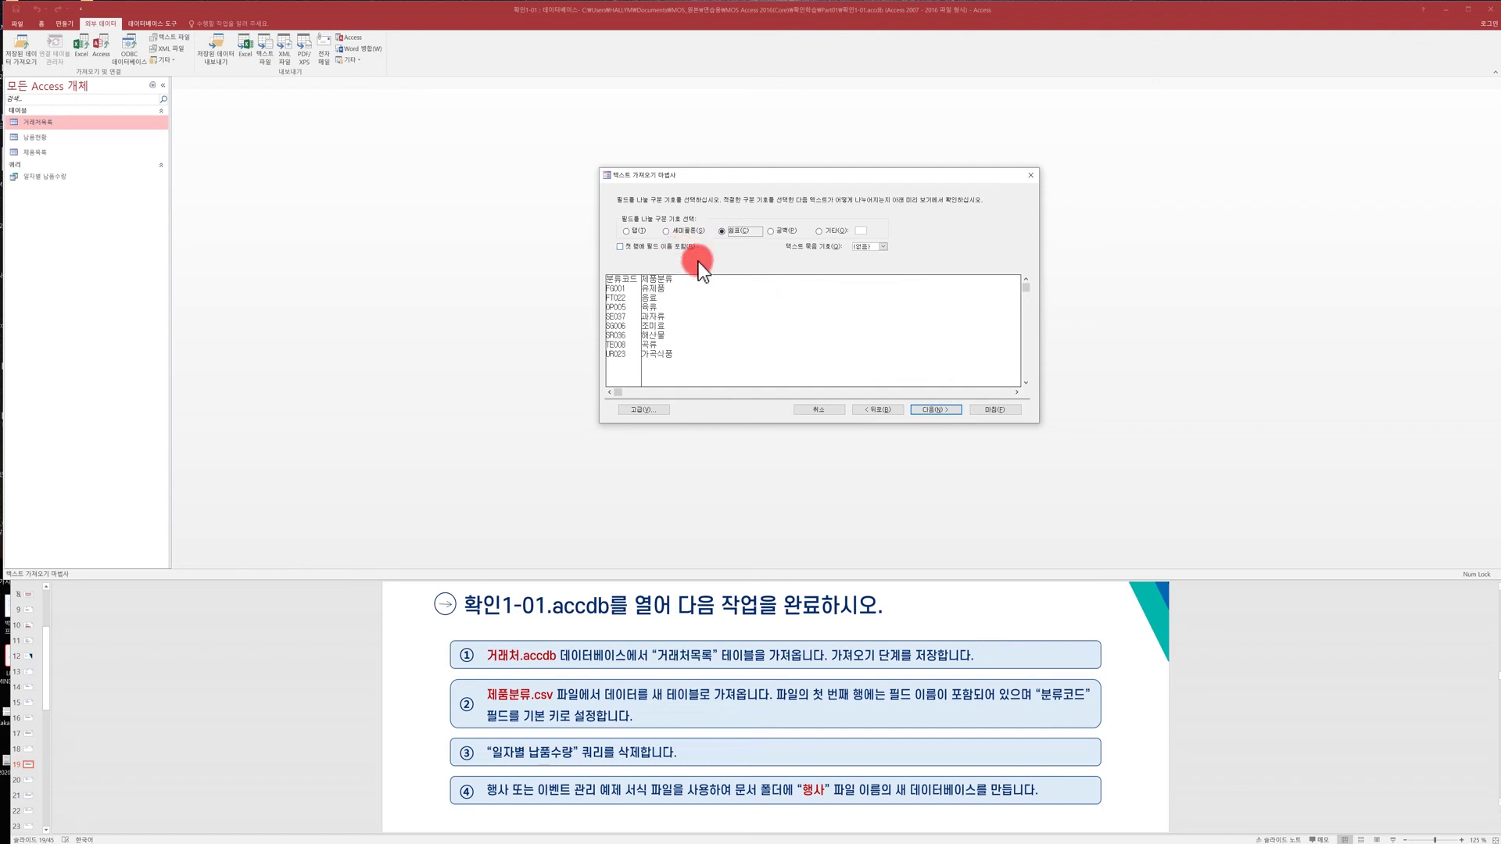
click(870, 410)
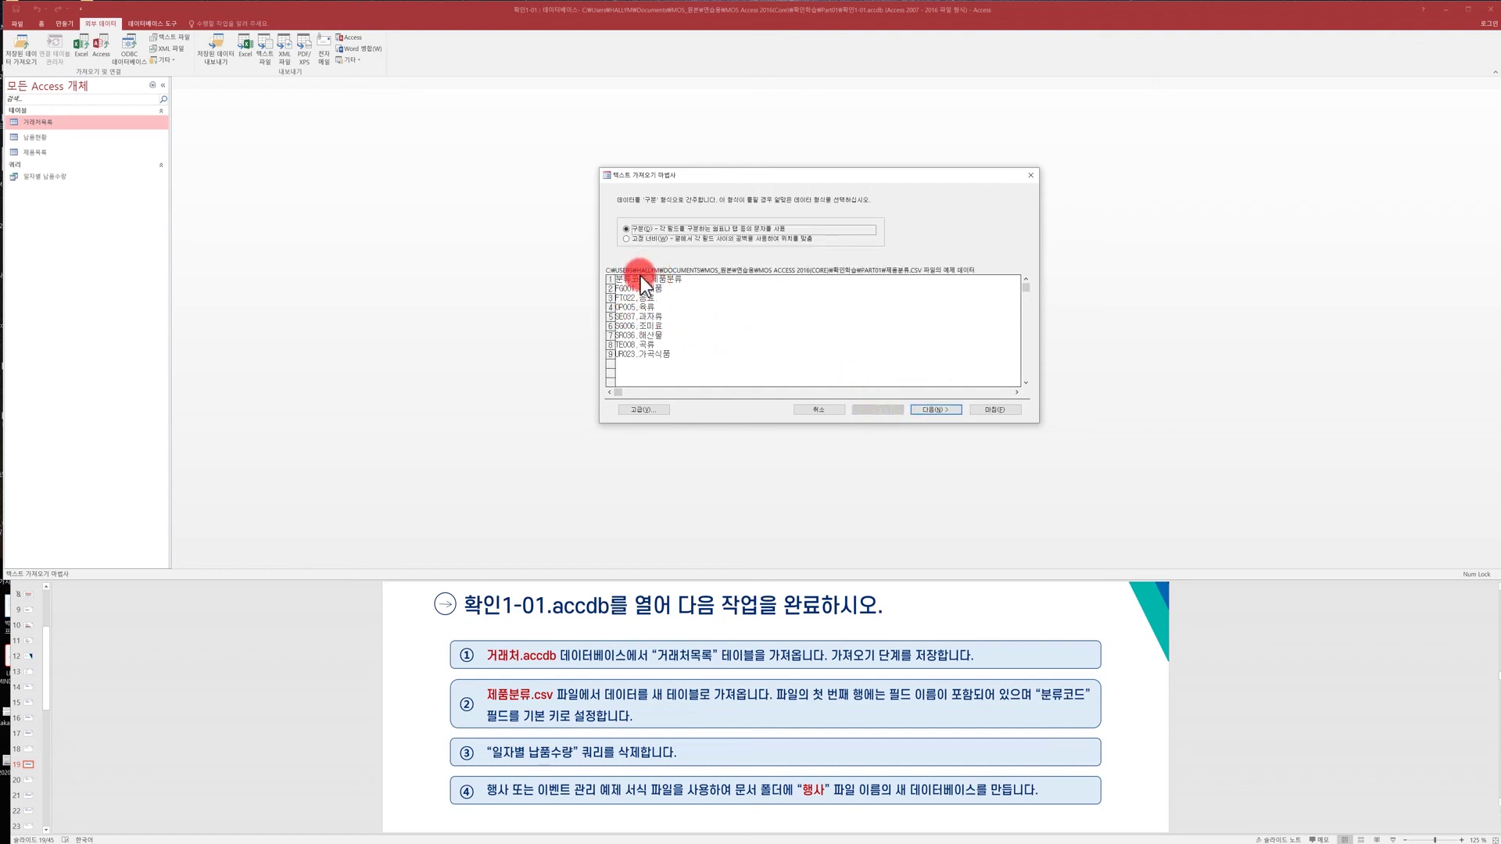
click(947, 410)
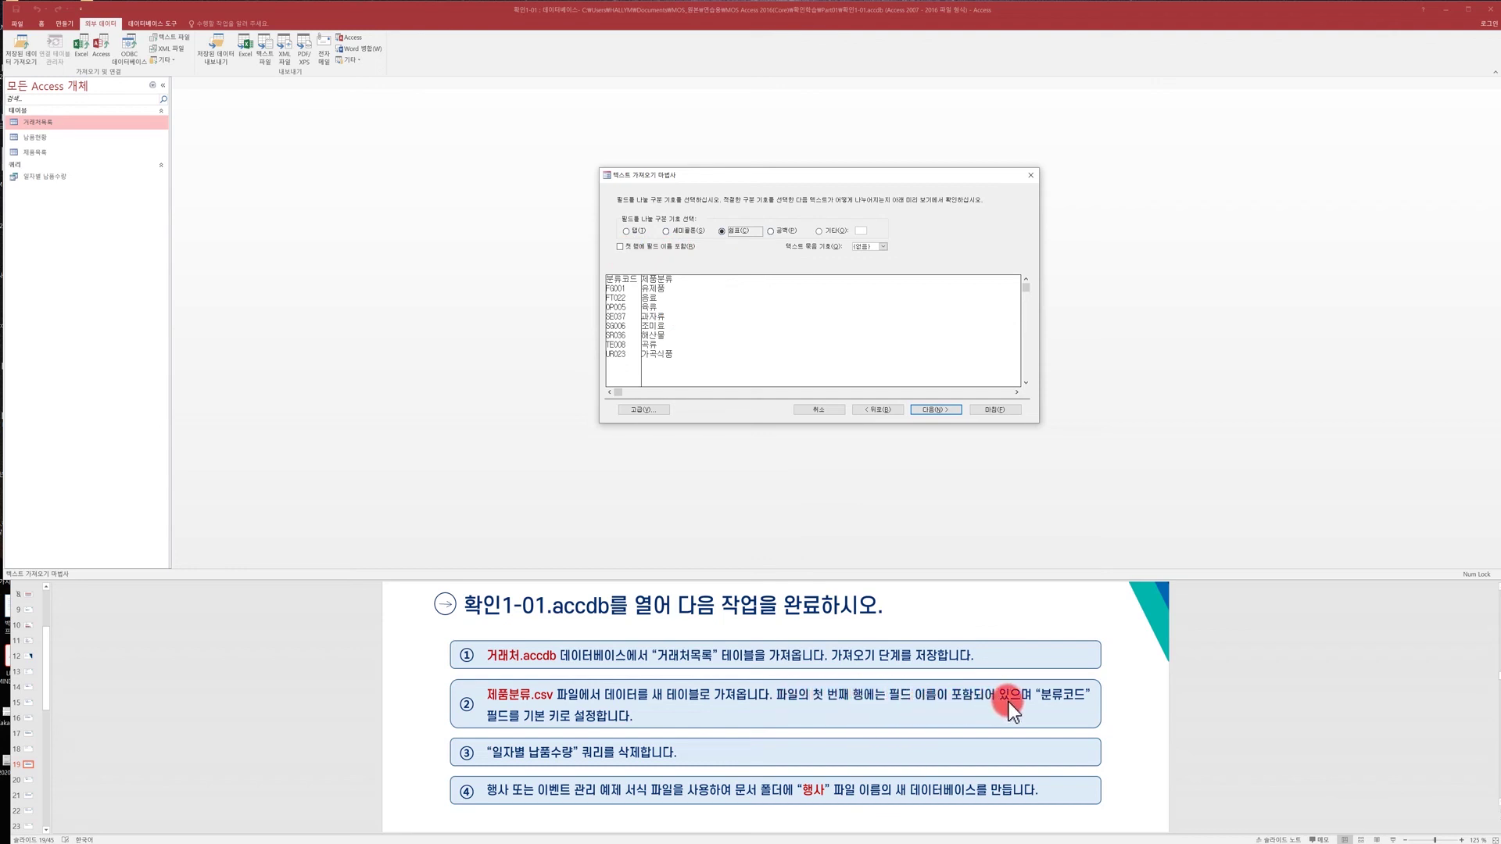
click(623, 247)
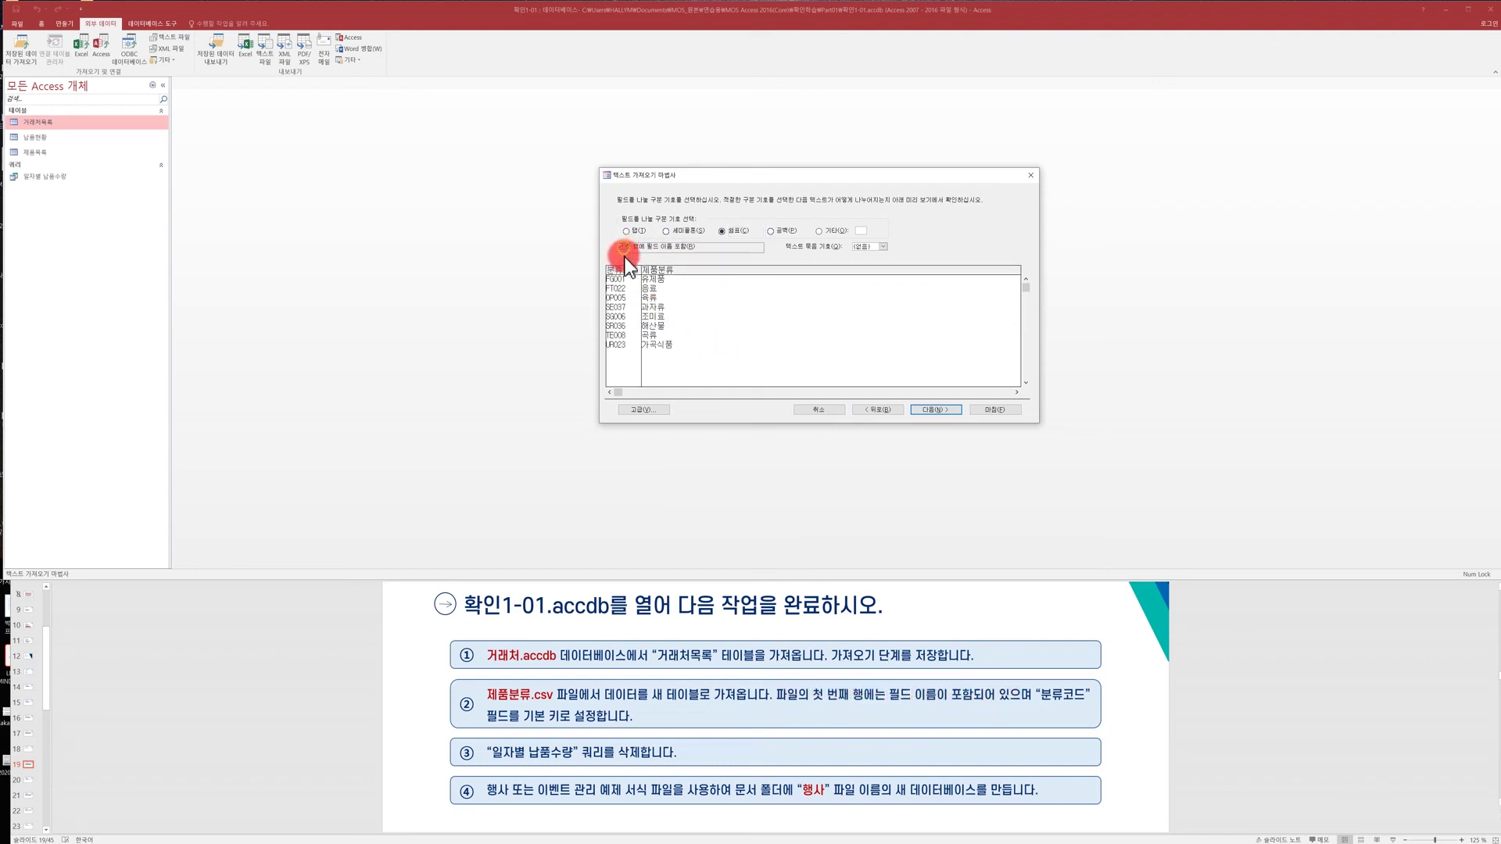
click(934, 410)
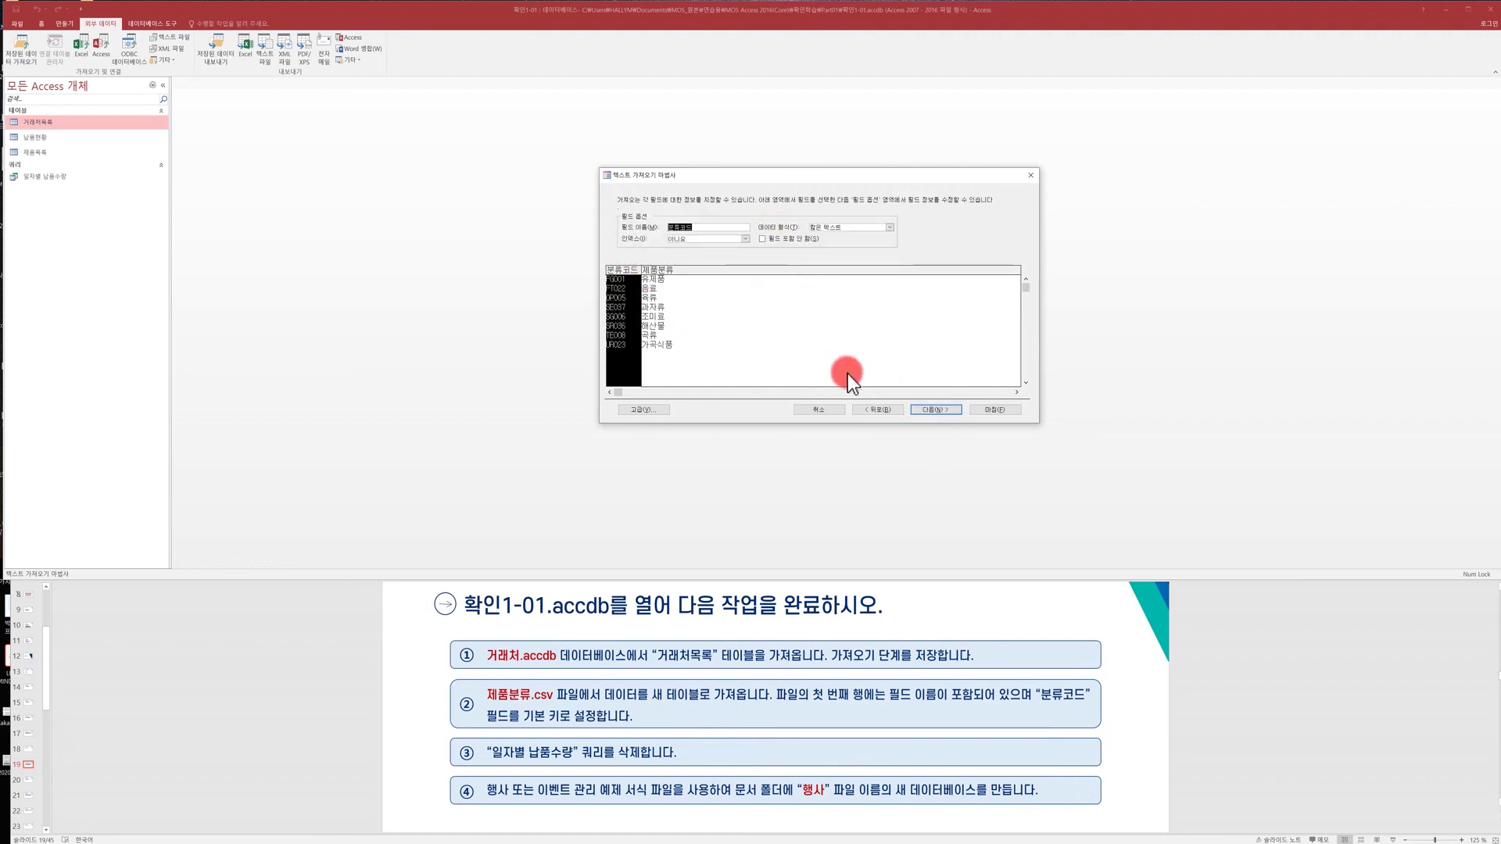
Step: Choose 분류코드 as the primary key and finish importing to the 제품분류 table without saving the import steps
click(946, 411)
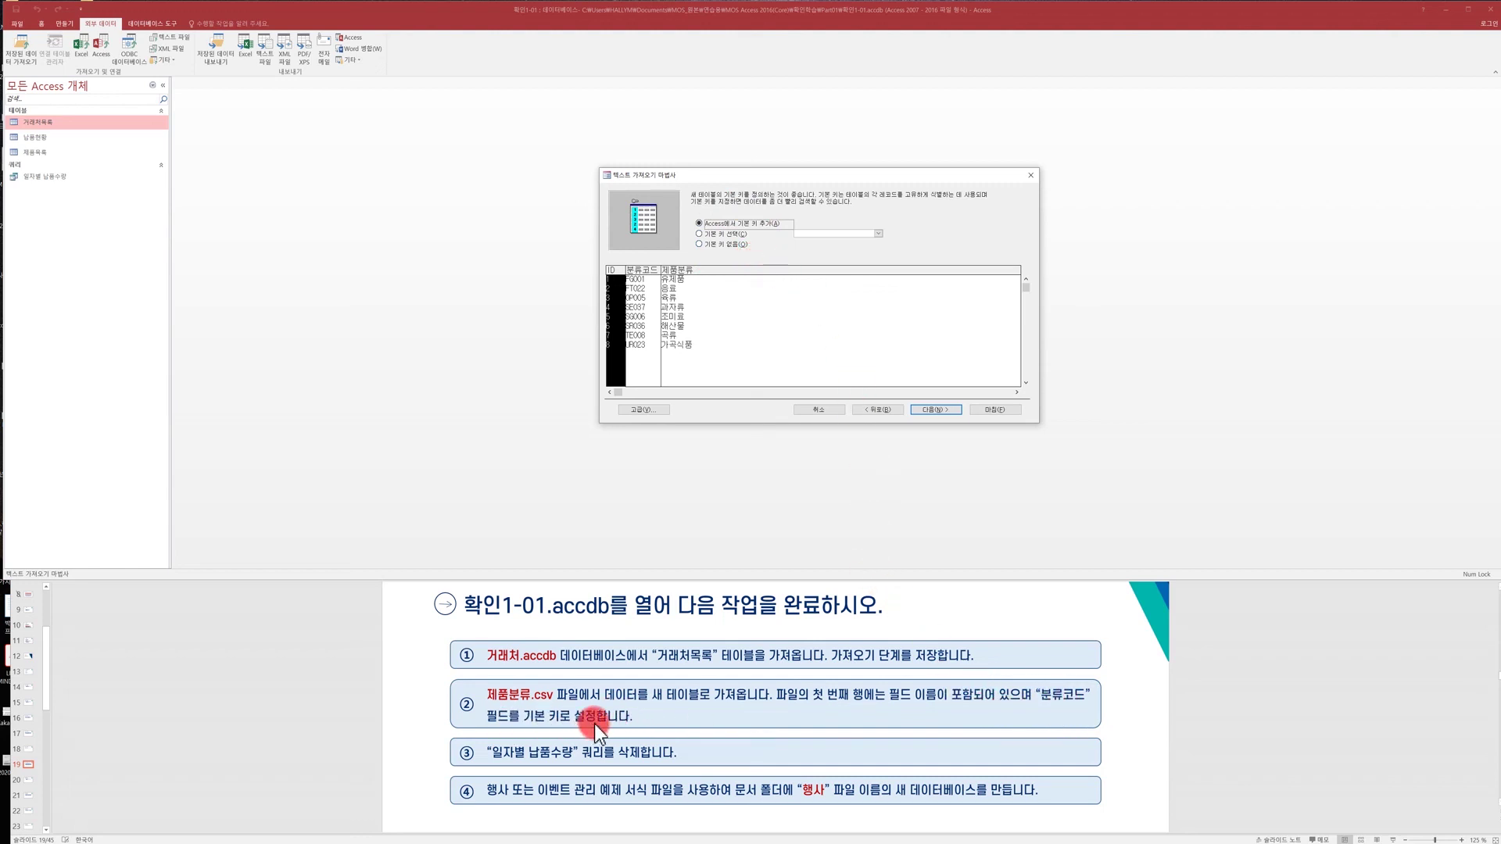
click(715, 235)
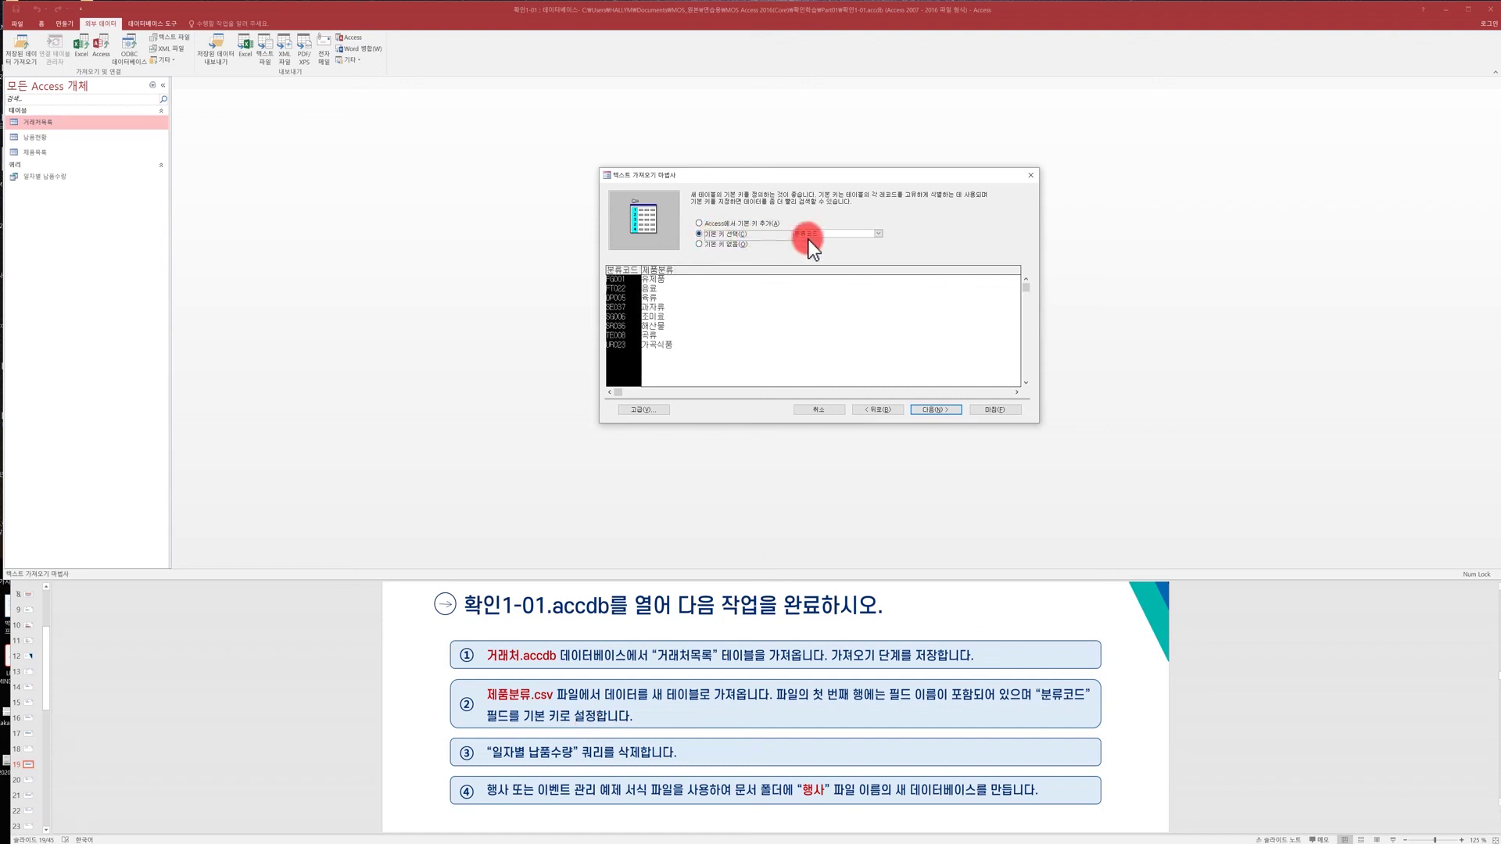
click(937, 410)
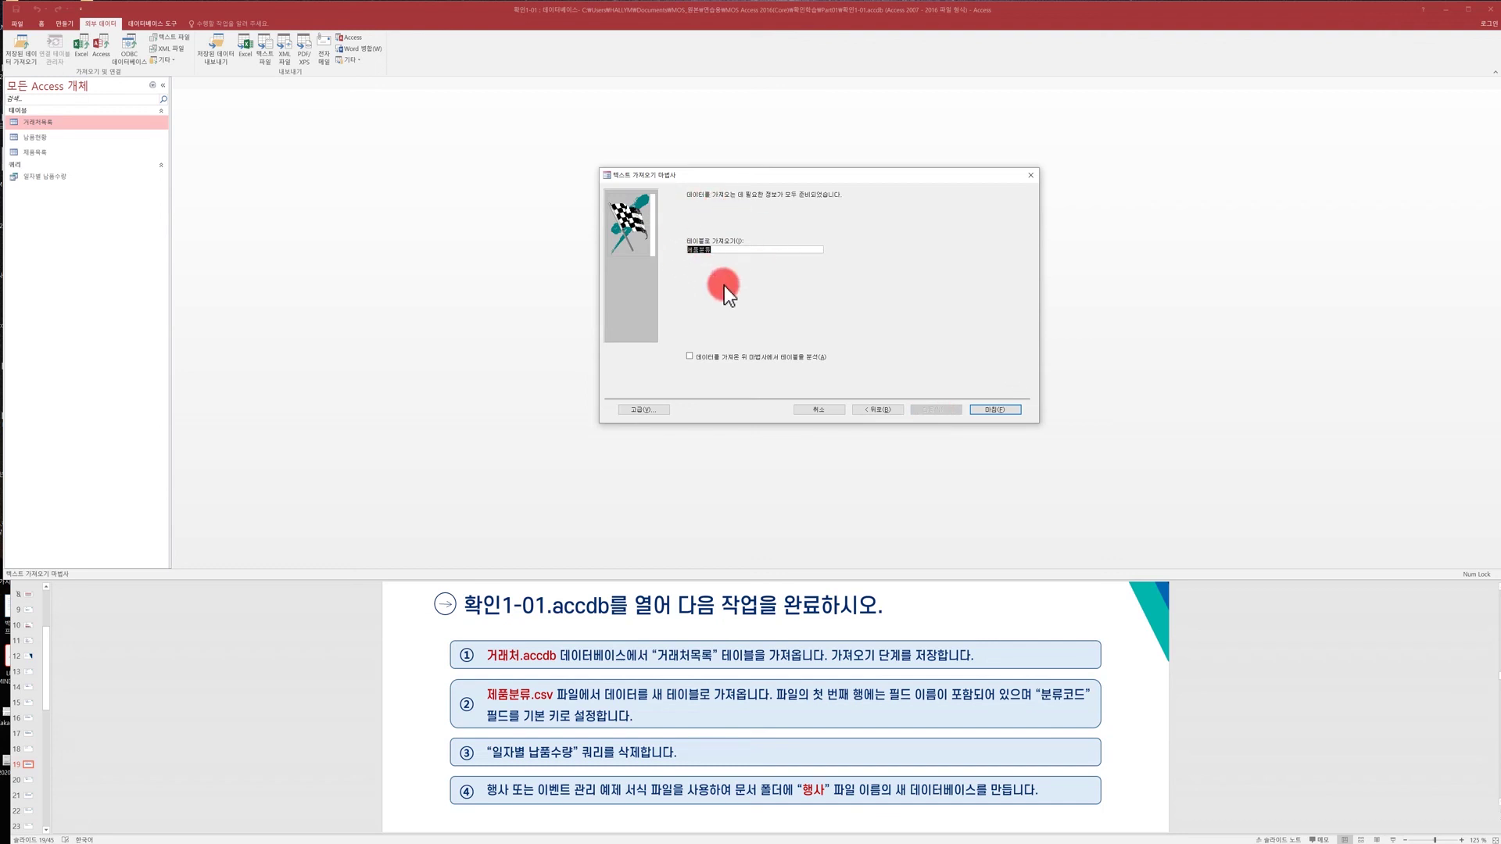
click(989, 408)
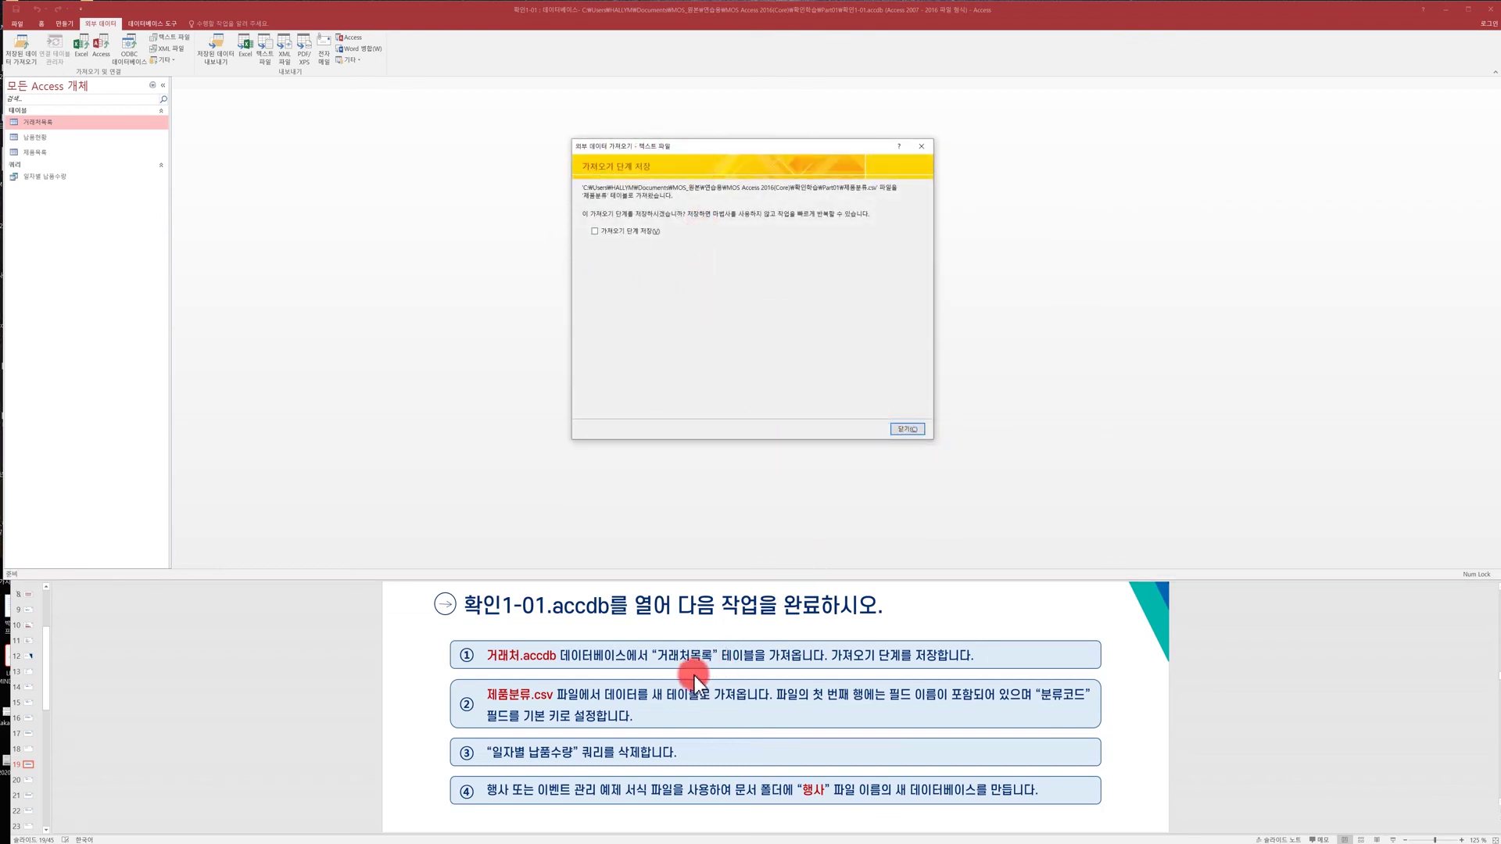
click(906, 429)
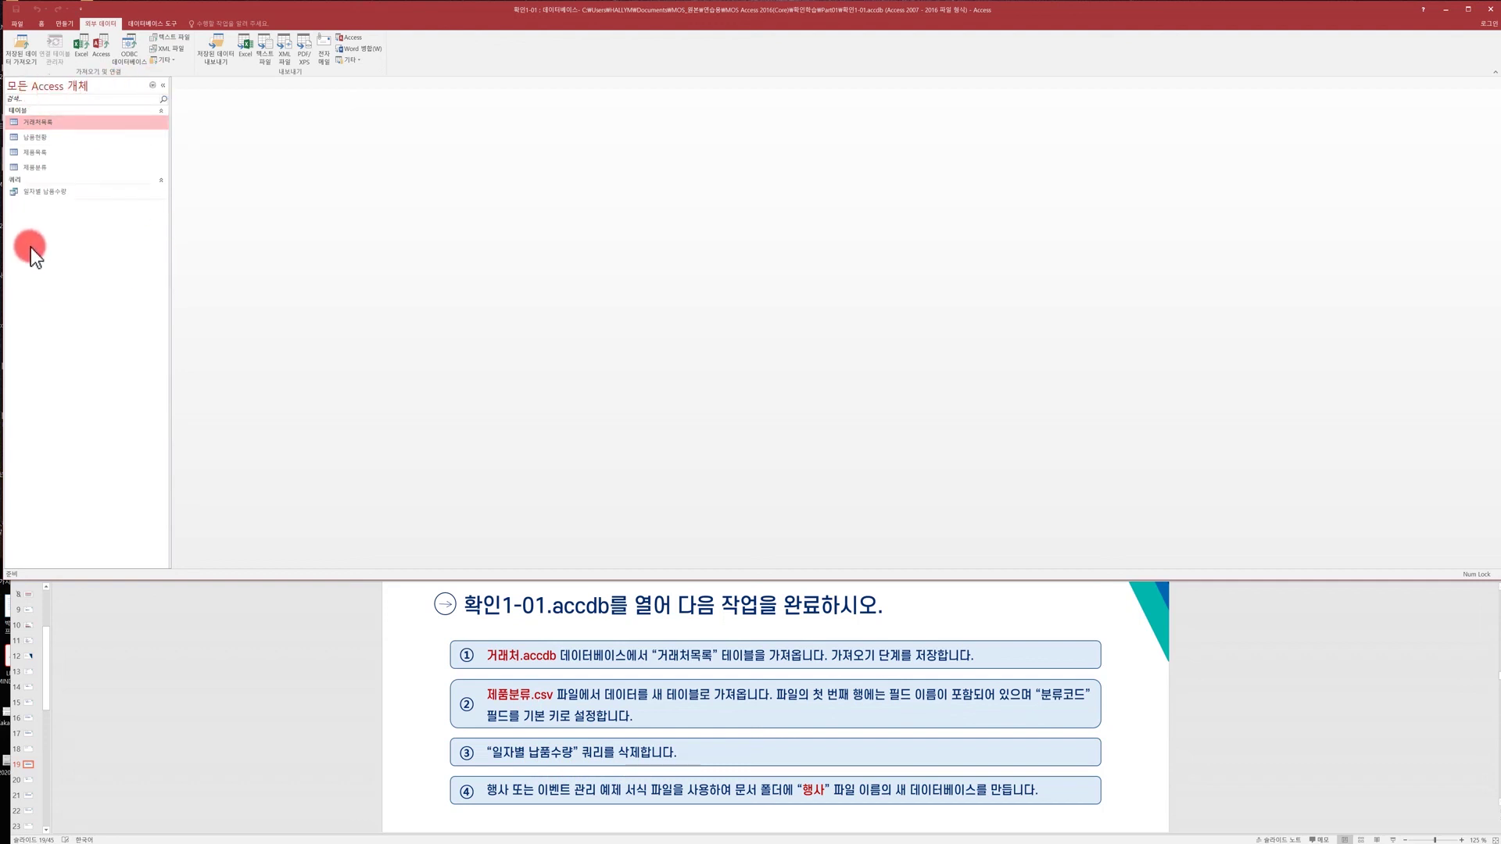
Step: Delete the 일자별 납품수량 query and confirm the deletion
click(46, 195)
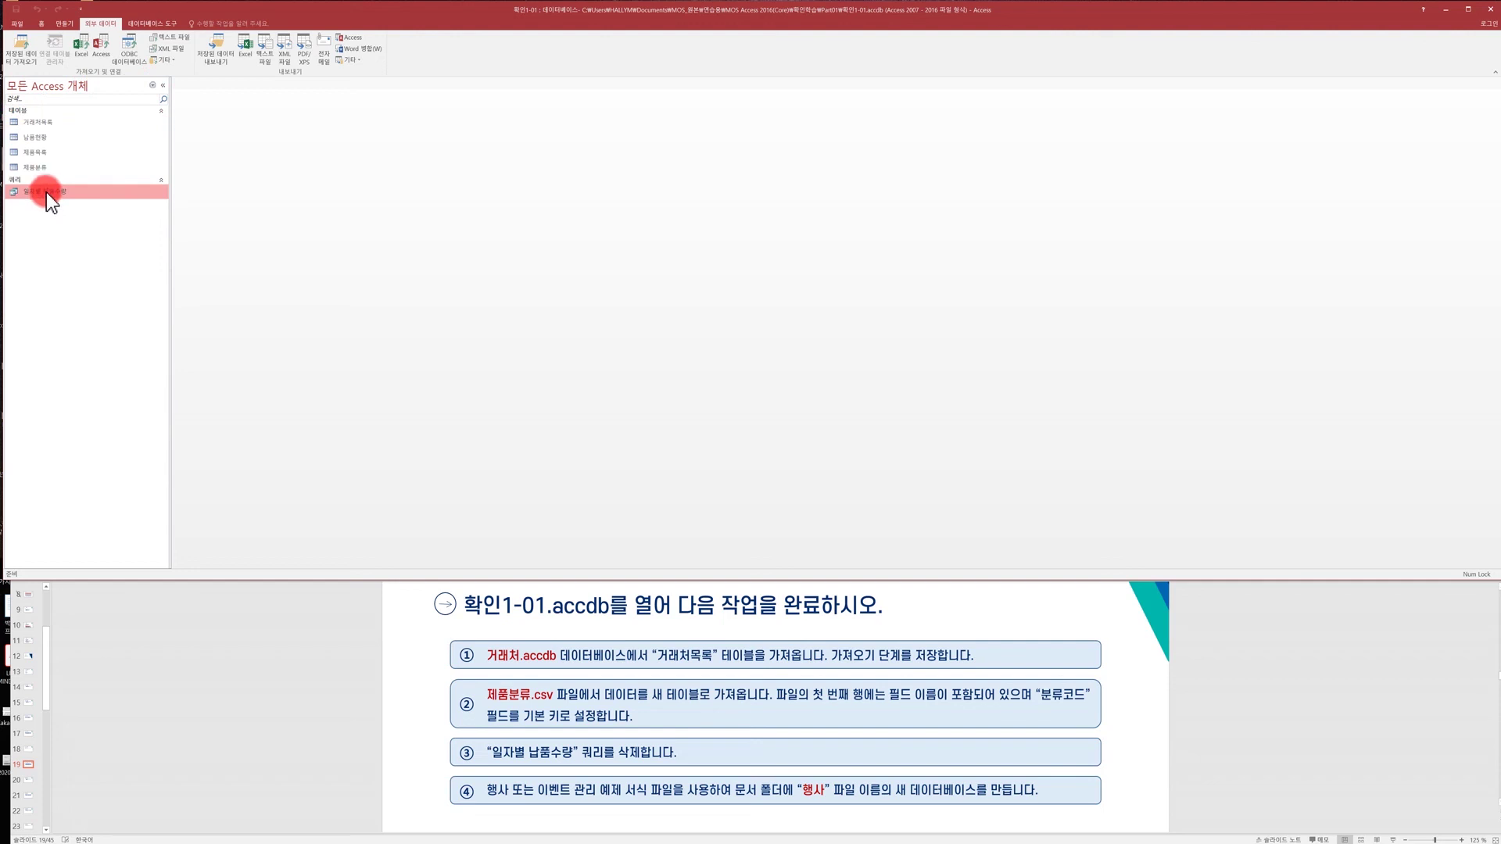
right_click(46, 193)
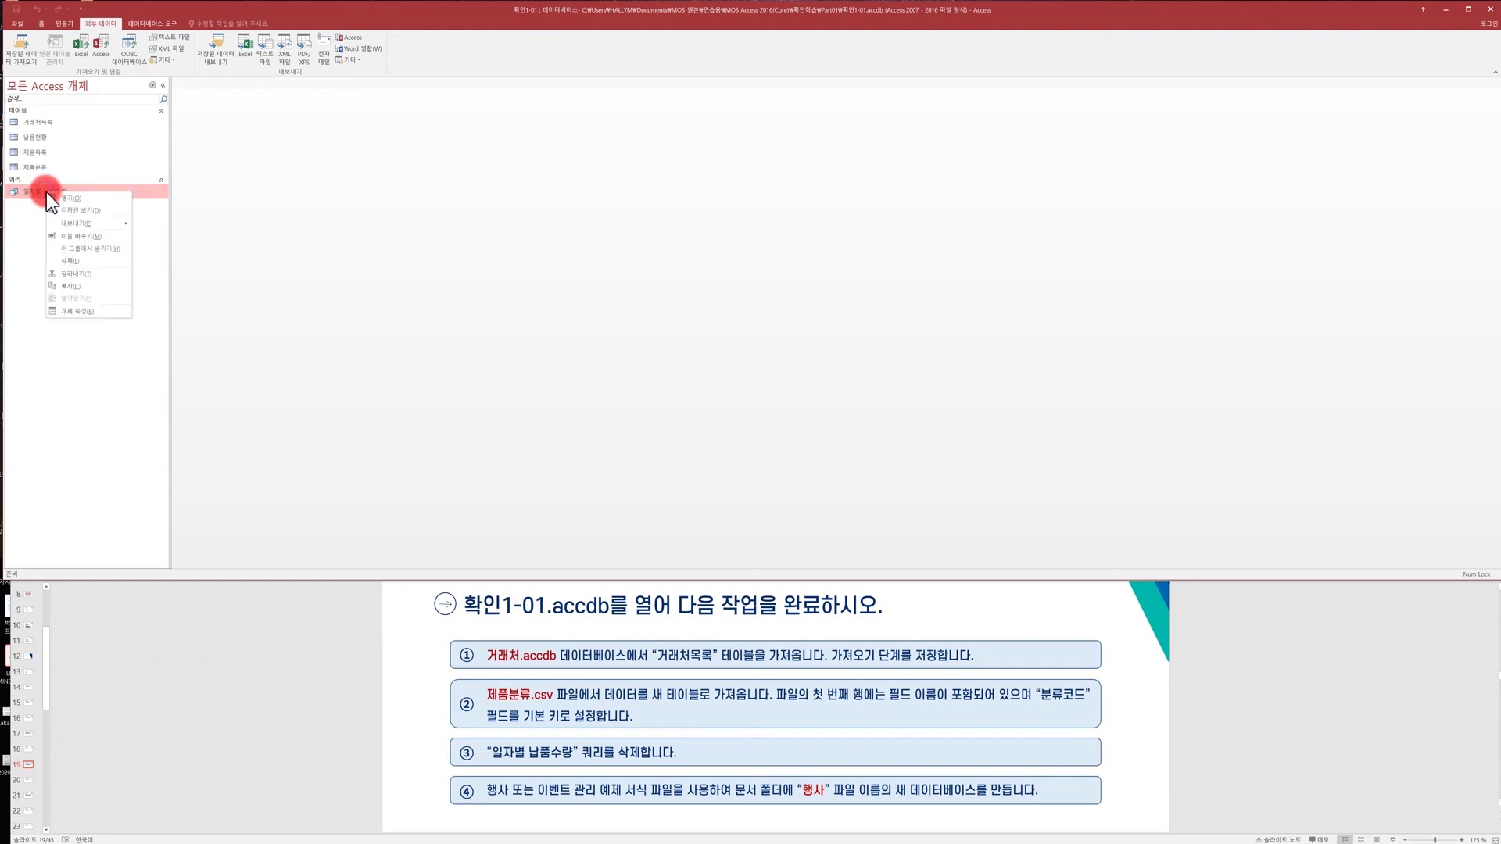
click(69, 258)
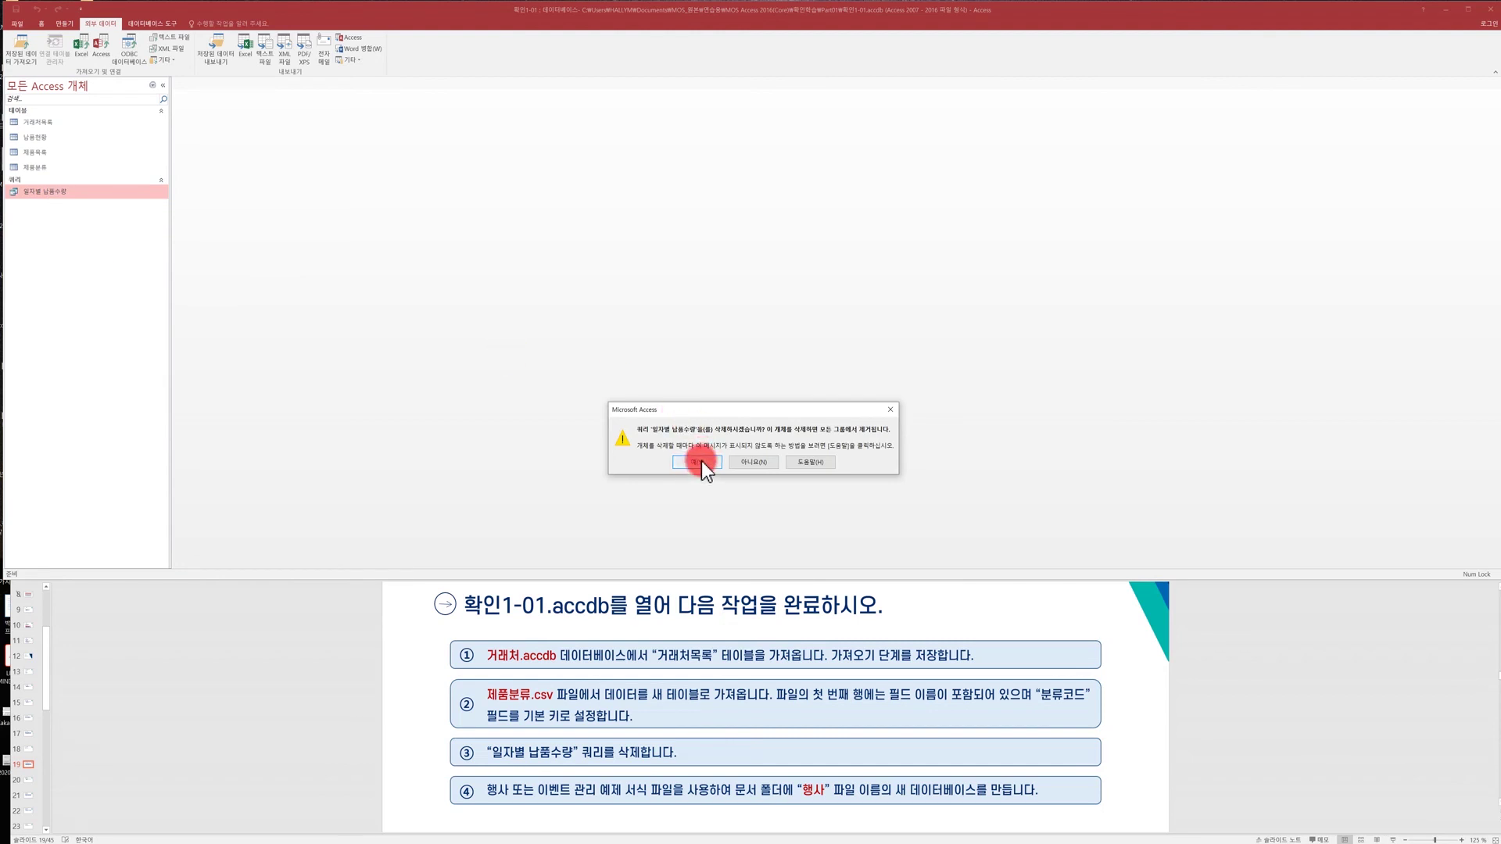
click(698, 462)
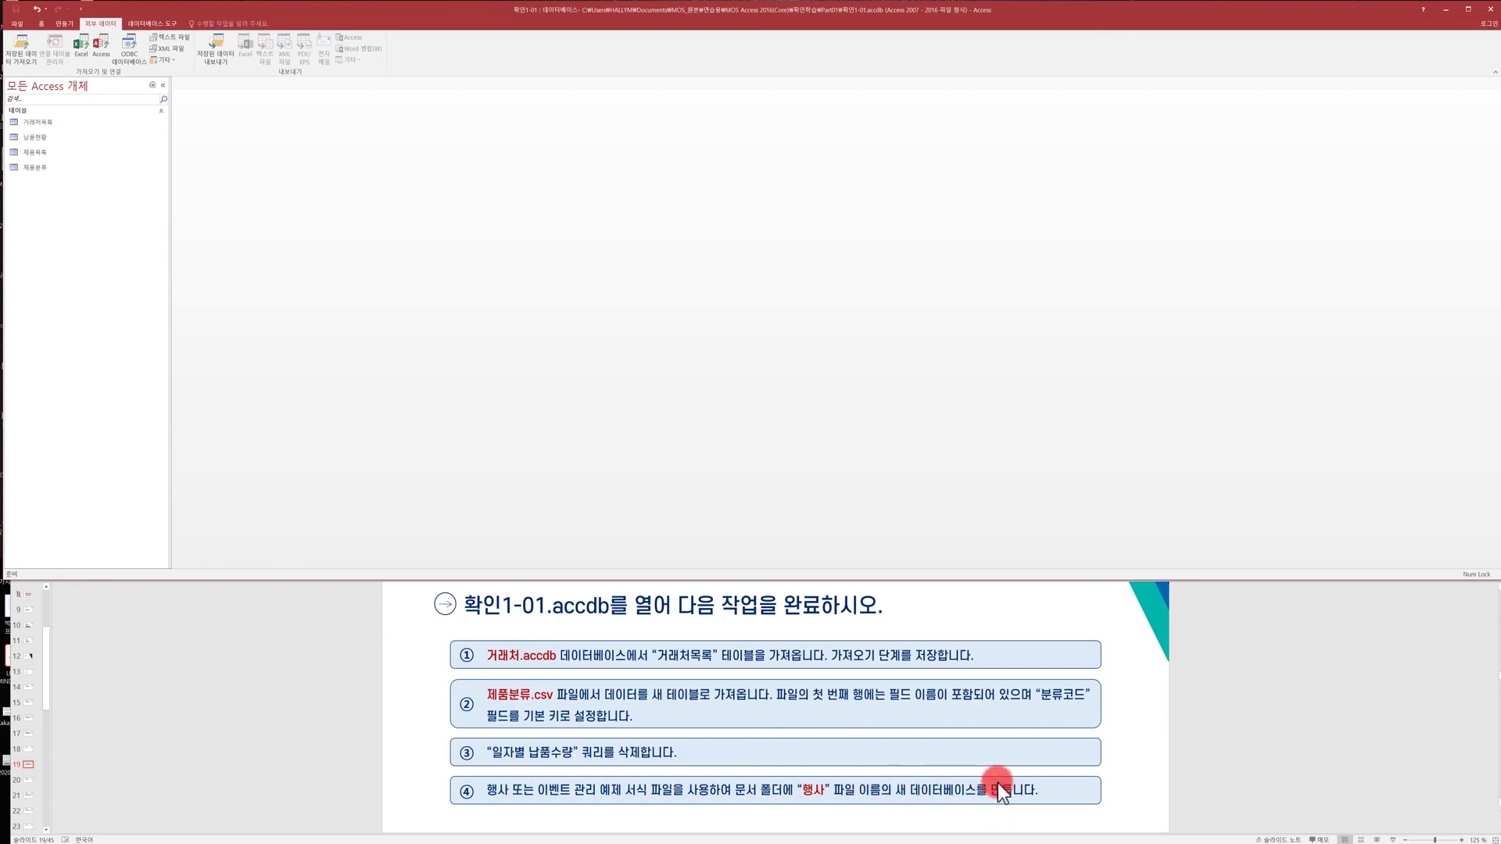
Step: Create a new database from the 이벤트 관리 template, named 행사 and stored in the Documents folder
click(23, 23)
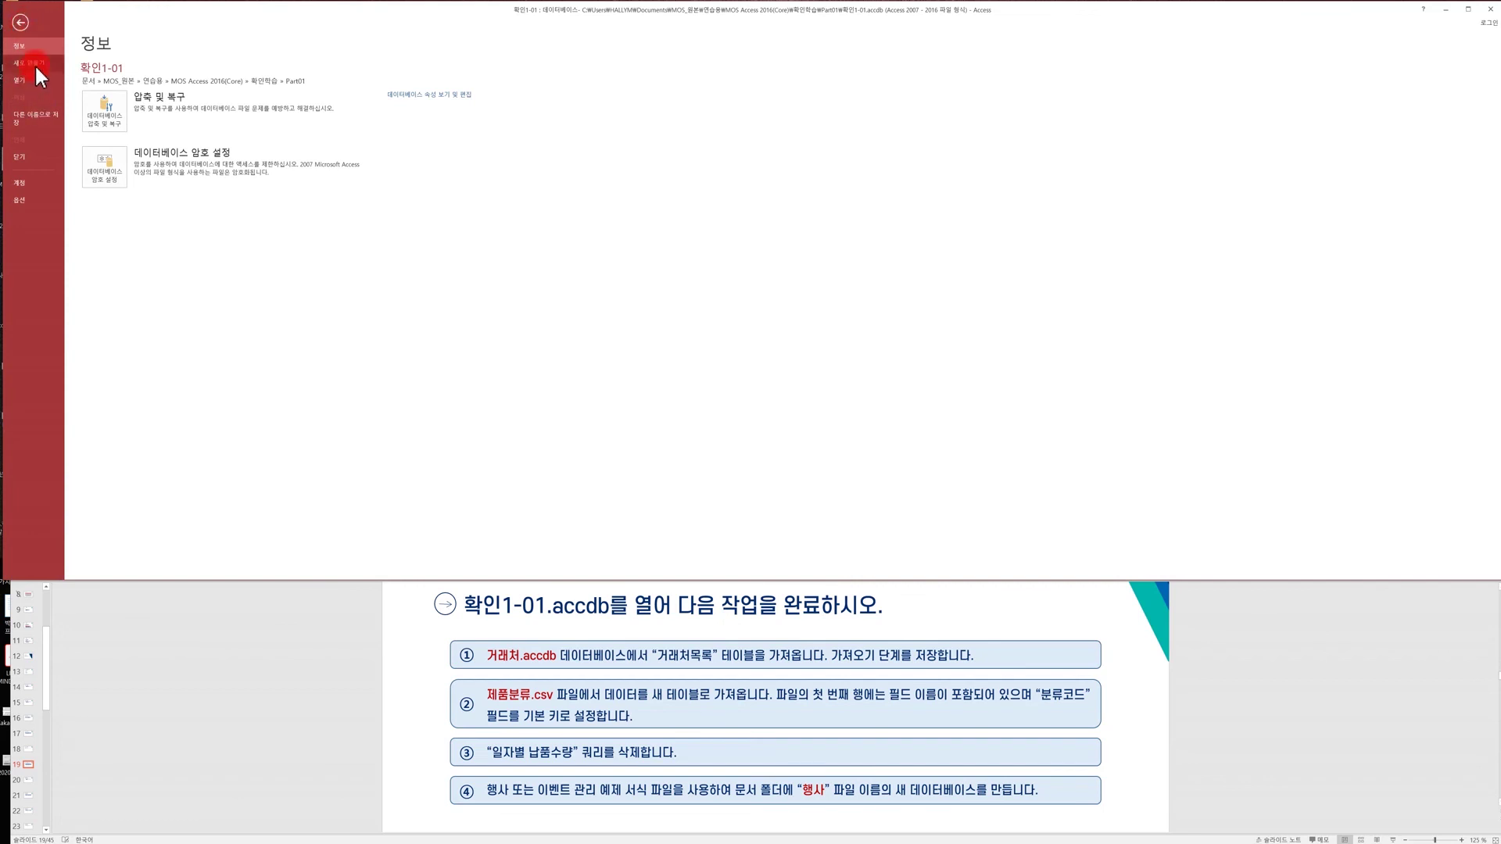
click(34, 63)
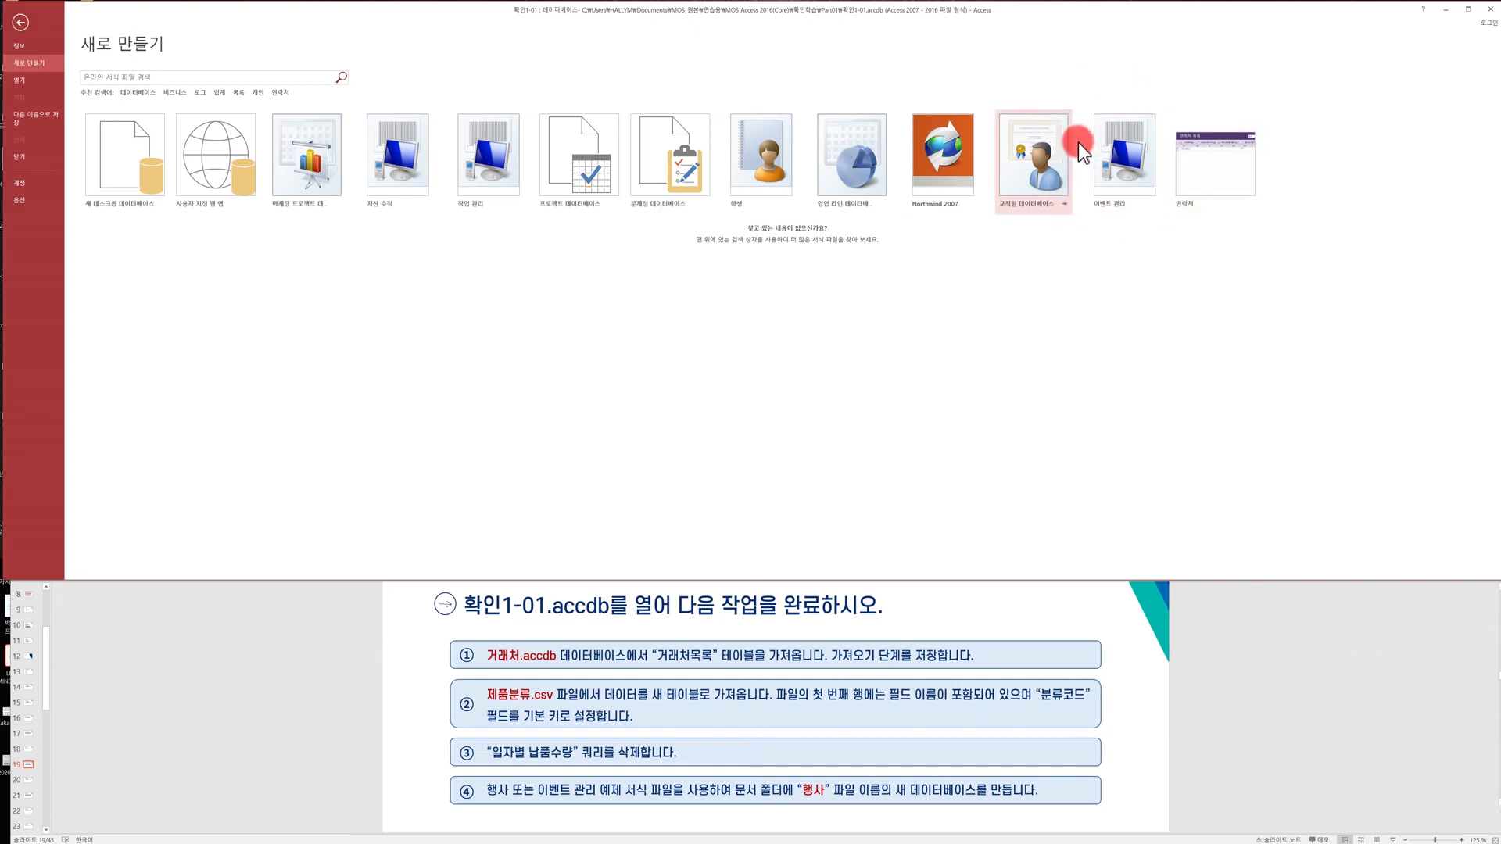
click(1133, 158)
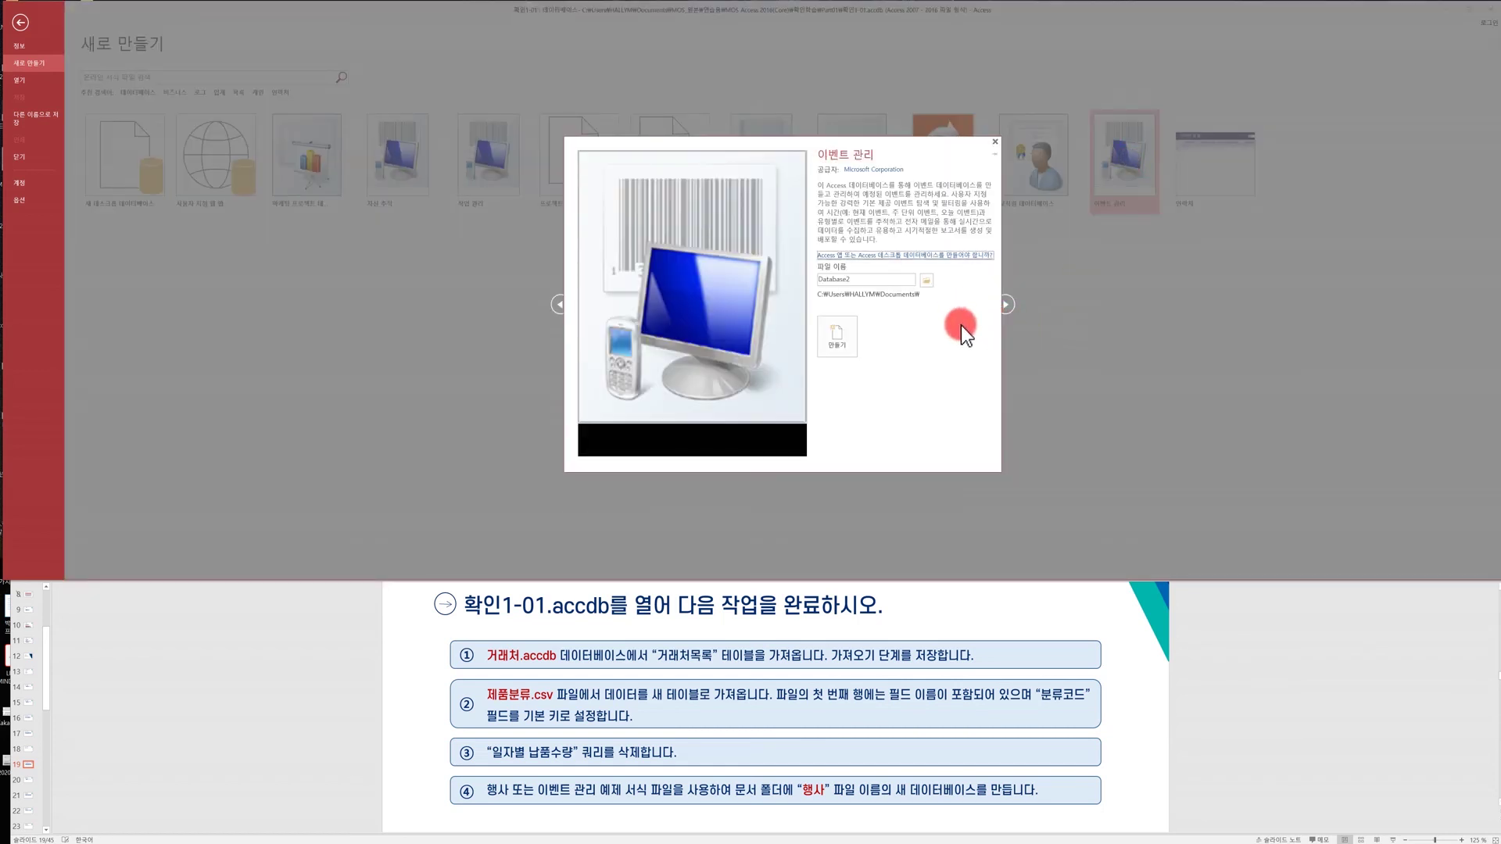
click(928, 279)
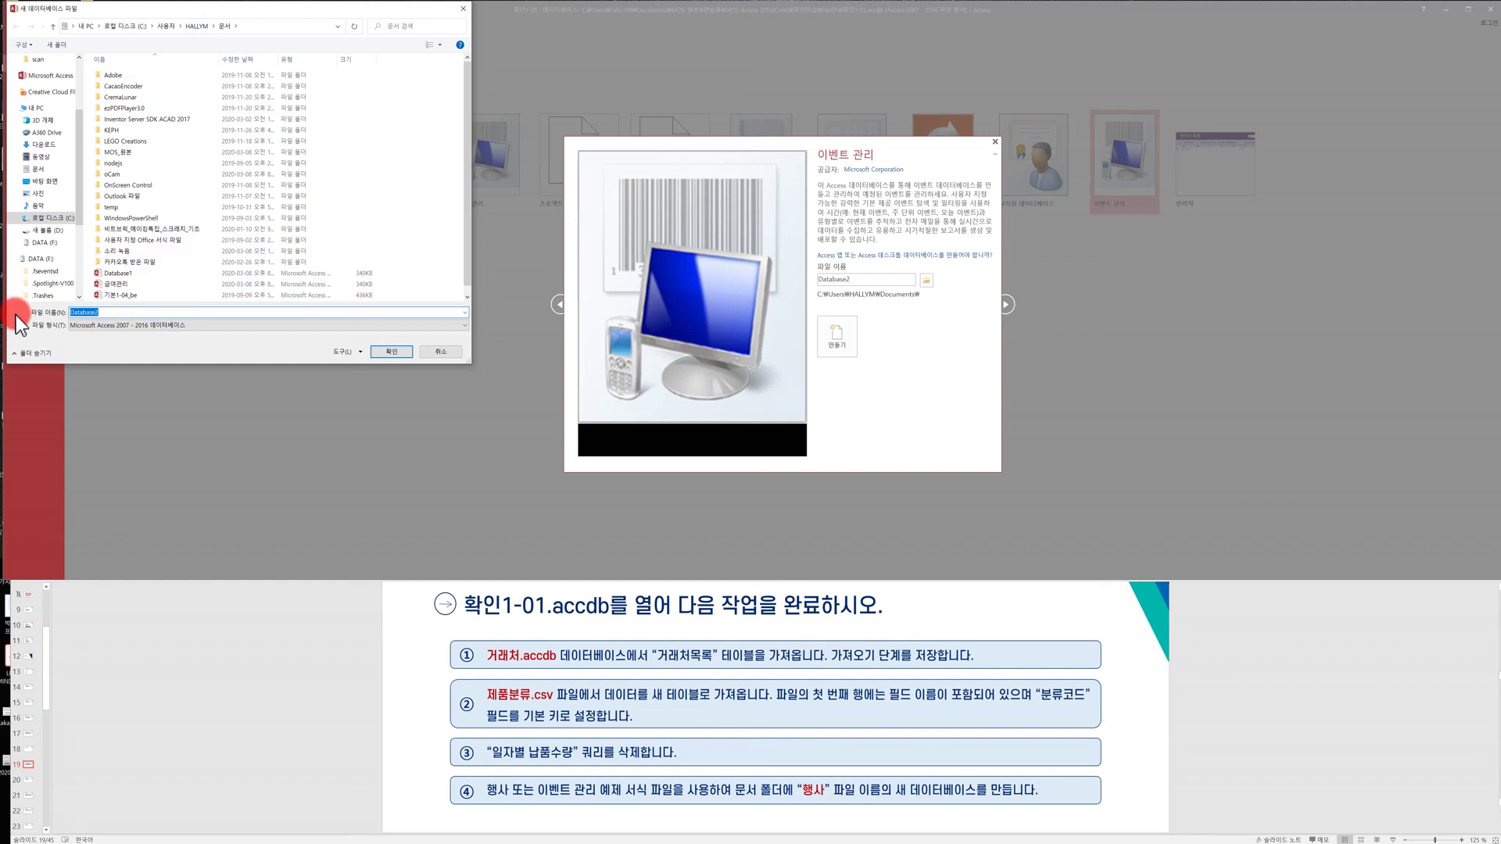
text(g)
text(행사)
click(384, 354)
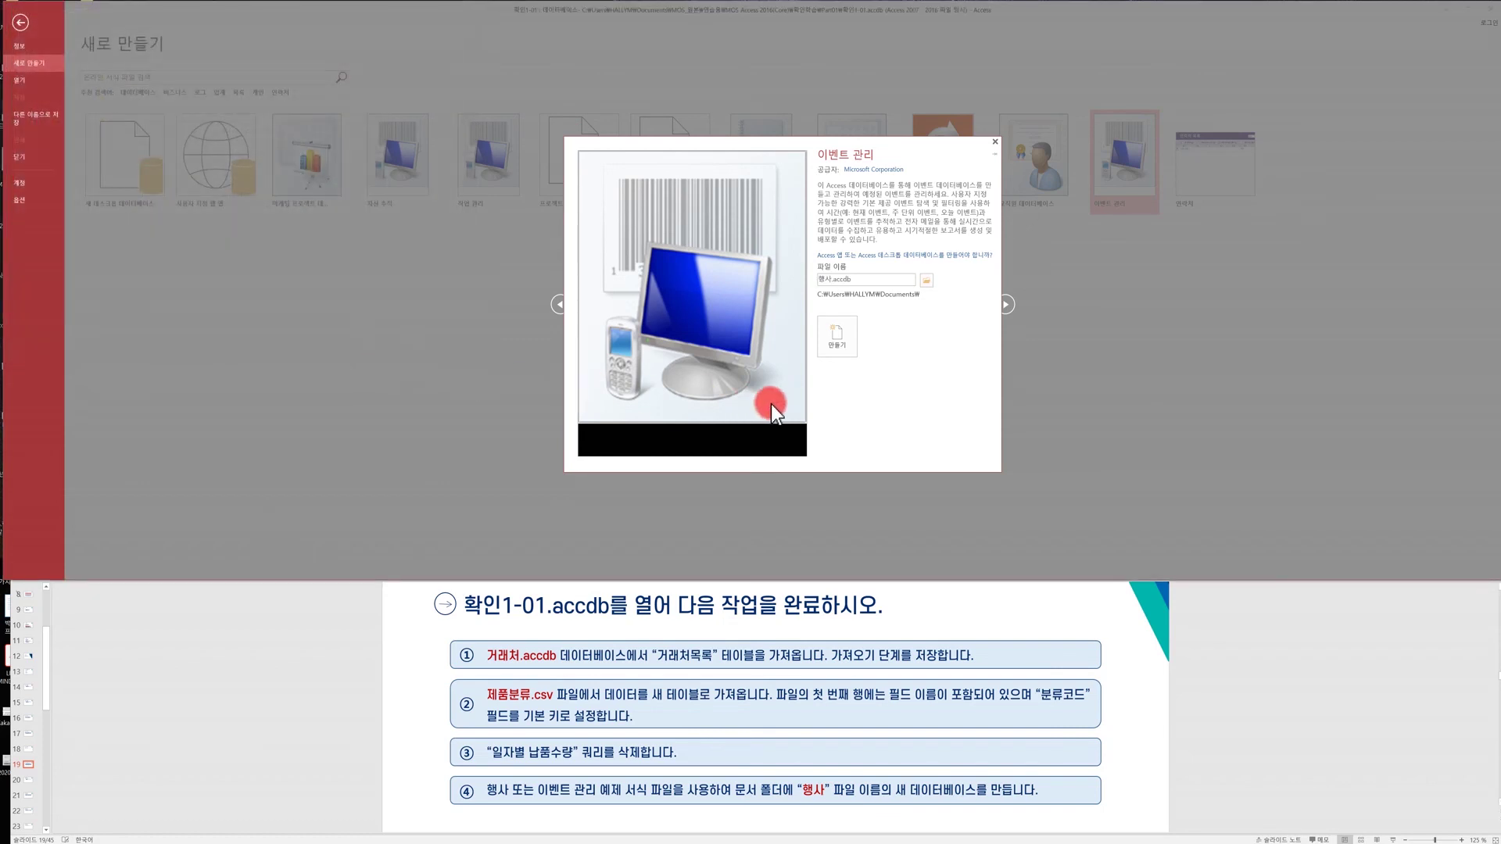
click(839, 342)
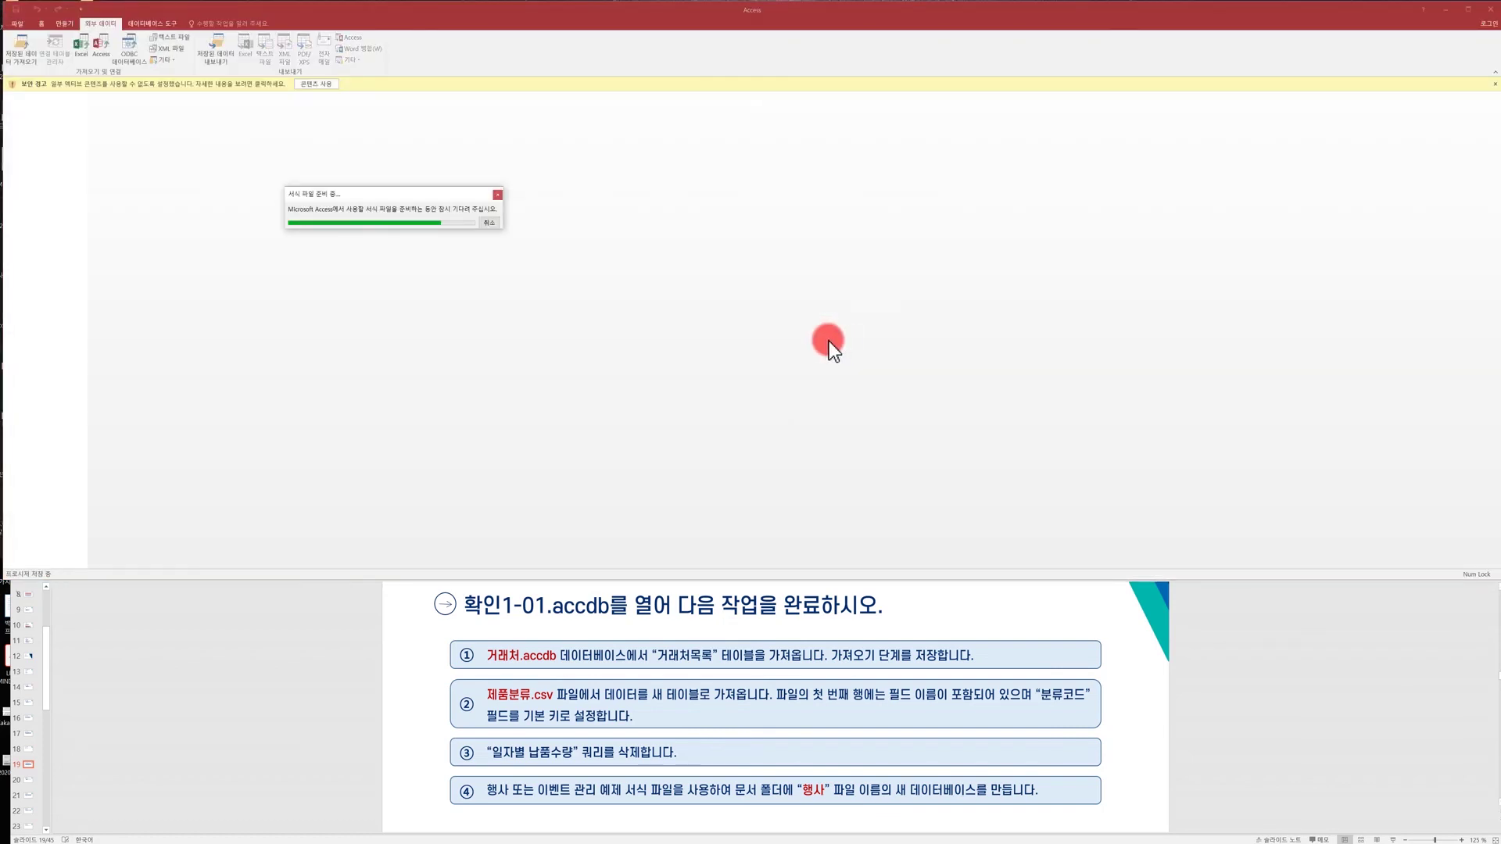